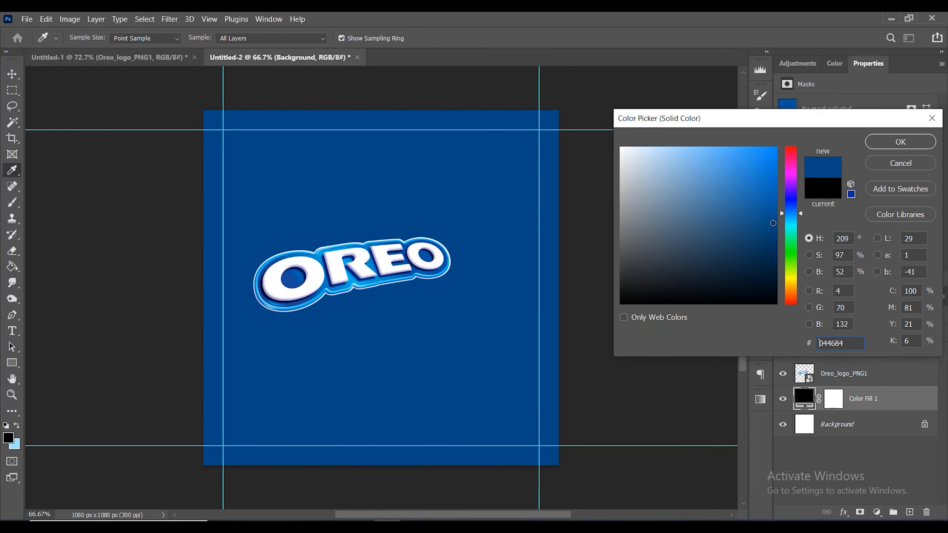
# - Apply the blue #044684 to the solid colour fill layer behind the logo
pyautogui.click(895, 145)
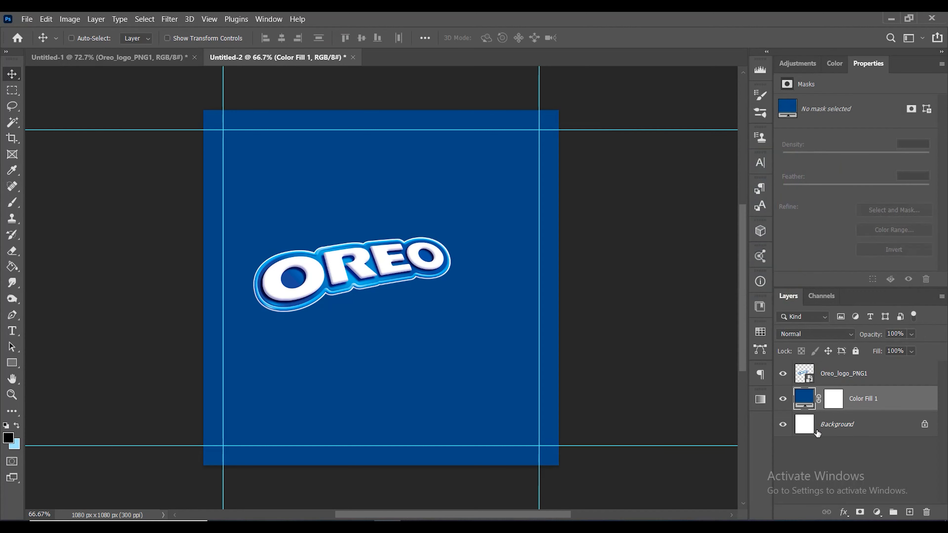
# - Scale the Oreo logo to about 321 × 122 px inside the lower-left guide corner, and hide its layer
pyautogui.click(849, 378)
pyautogui.hotkey('ctrl', 't')
pyautogui.moveTo(451, 276); pyautogui.dragTo(405, 277)
pyautogui.moveTo(347, 282); pyautogui.dragTo(289, 427)
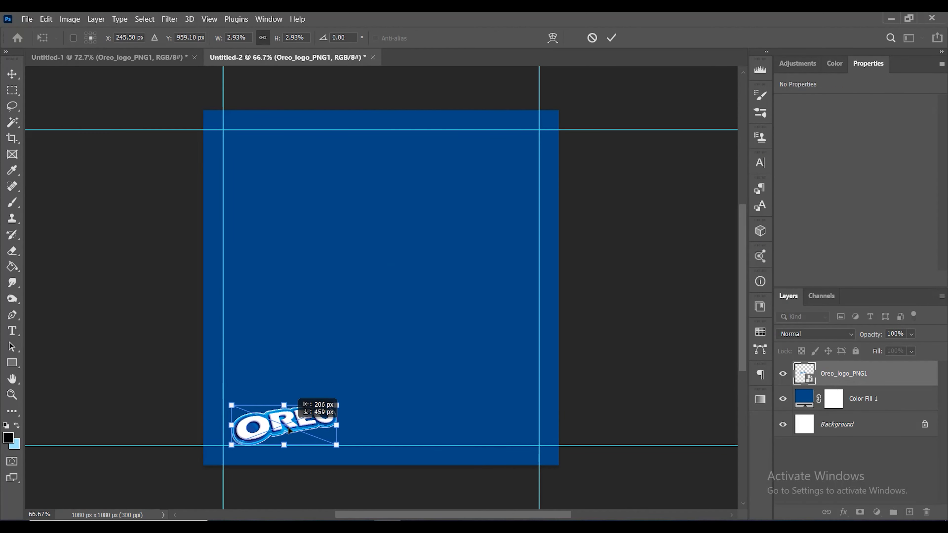
pyautogui.press('Return')
pyautogui.click(782, 374)
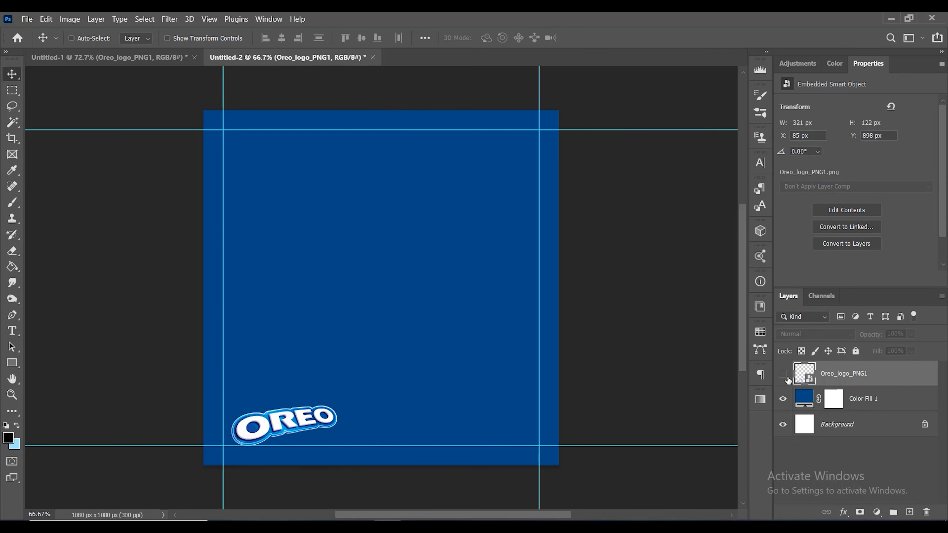
# - Copy the cream-topped cookie from Untitled-1 into Untitled-2 and centre it horizontally on the canvas
pyautogui.click(154, 50)
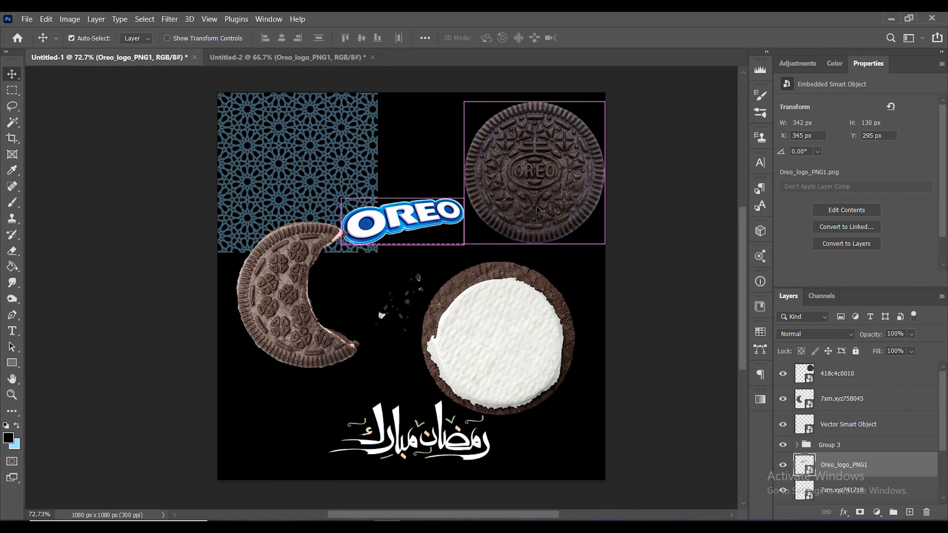
pyautogui.keyDown('ctrl'); pyautogui.click(543, 219); pyautogui.keyUp('ctrl')
pyautogui.moveTo(524, 350); pyautogui.dragTo(369, 307)
pyautogui.hotkey('ctrl', 'a')
pyautogui.click(281, 38)
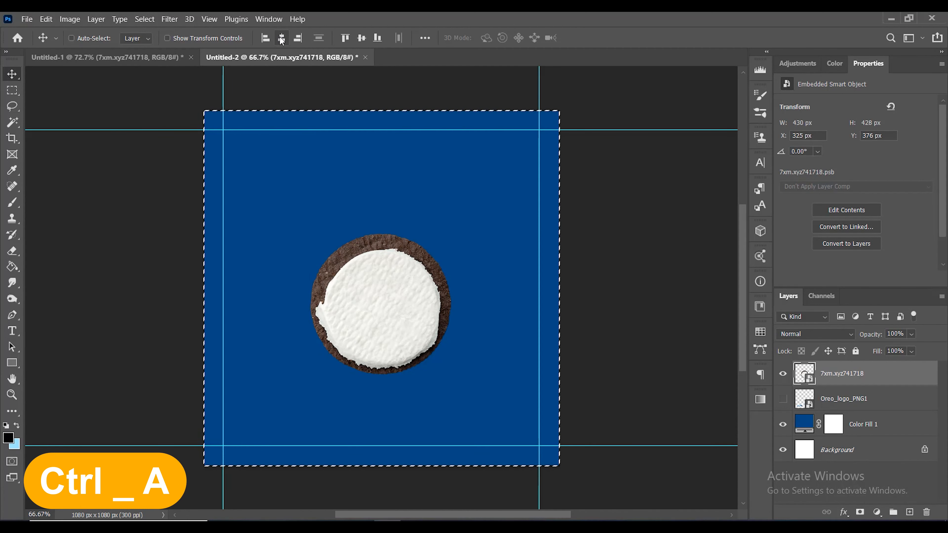
pyautogui.hotkey('ctrl', 'd')
# - Enlarge the cream-topped cookie from its centre to about 538 × 536 px
pyautogui.hotkey('ctrl', 't')
pyautogui.moveTo(451, 305); pyautogui.dragTo(470, 307)
pyautogui.press('Return')
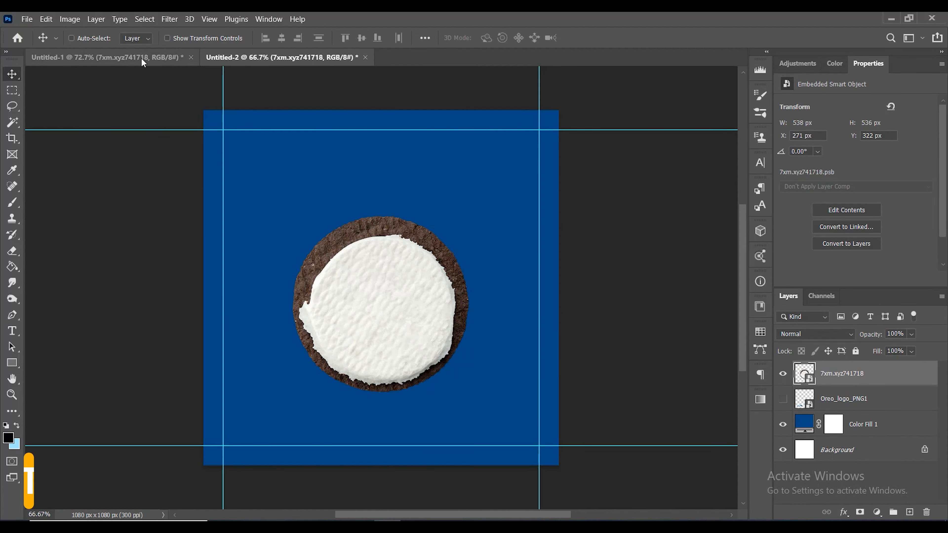
# - Copy the embossed OREO cookie from Untitled-1 into Untitled-2 and scale it to about 520 × 525 px over the cream-topped cookie
pyautogui.click(112, 57)
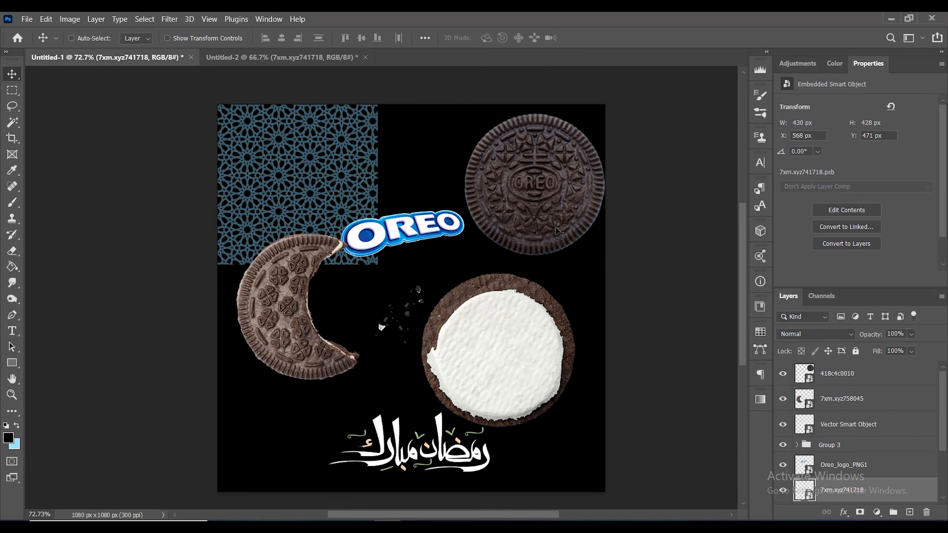
pyautogui.moveTo(556, 226); pyautogui.dragTo(334, 250)
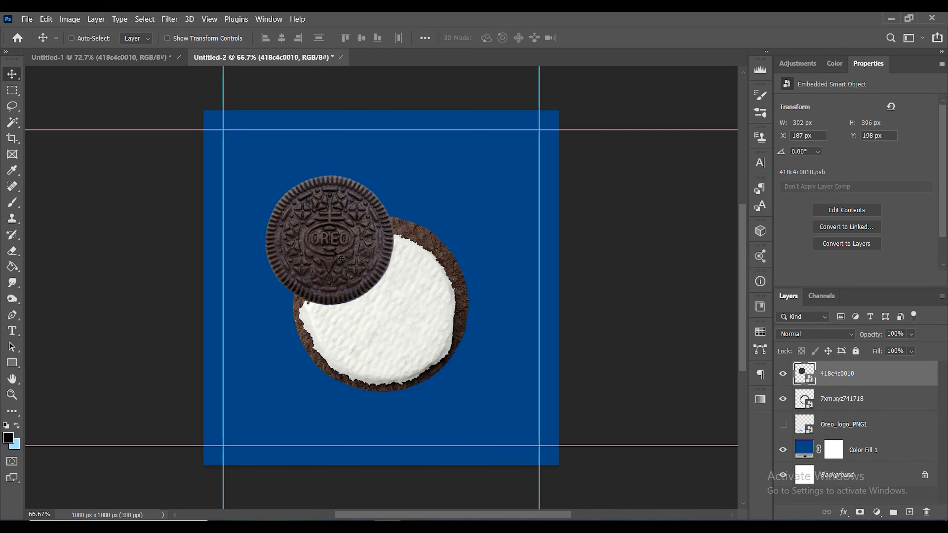
pyautogui.hotkey('ctrl', 't')
pyautogui.moveTo(364, 282); pyautogui.dragTo(401, 333)
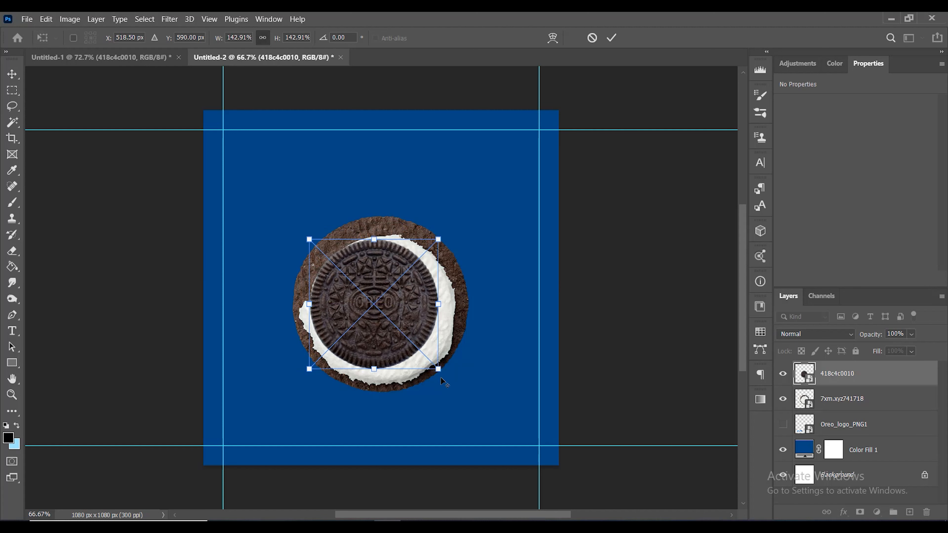
pyautogui.moveTo(446, 377); pyautogui.dragTo(461, 396)
pyautogui.moveTo(408, 348); pyautogui.dragTo(410, 348)
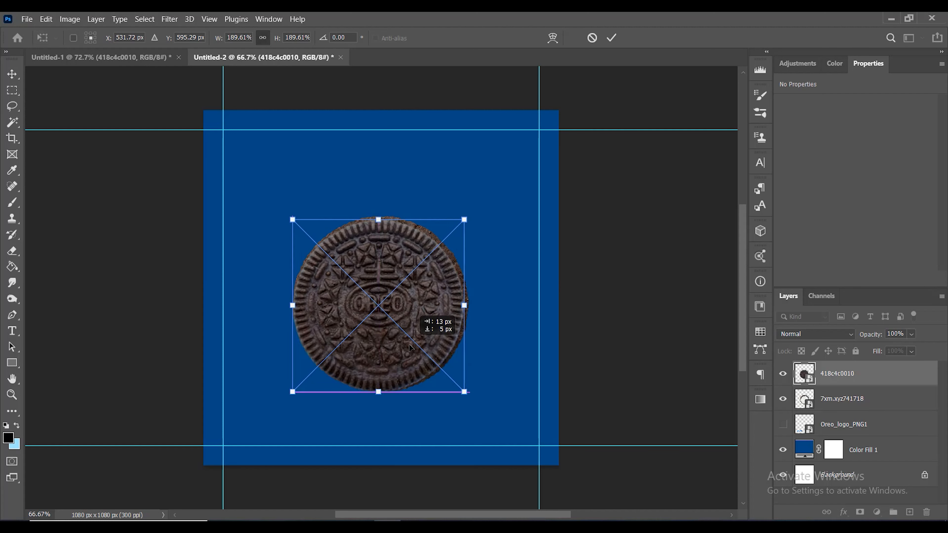
pyautogui.press('Return')
# - Nudge the embossed cookie to X 265 px, Y 331 px to line up its edge with the cream-topped cookie
pyautogui.press('Up')
pyautogui.press('Up')
pyautogui.press('Up')
pyautogui.press('Up')
pyautogui.press('Up')
pyautogui.press('Up')
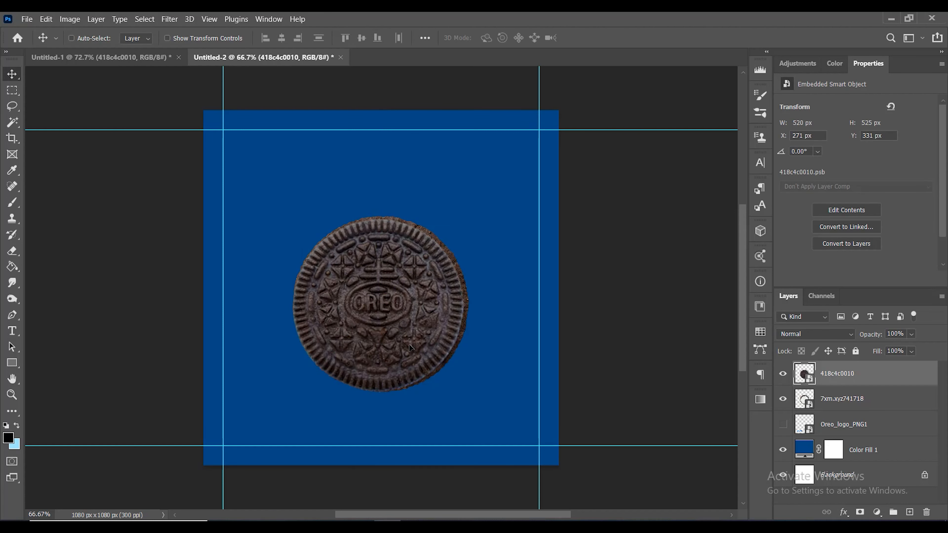
pyautogui.press('Left')
pyautogui.press('Left')
pyautogui.press('Left')
pyautogui.press('Left')
pyautogui.press('Left')
pyautogui.press('Left')
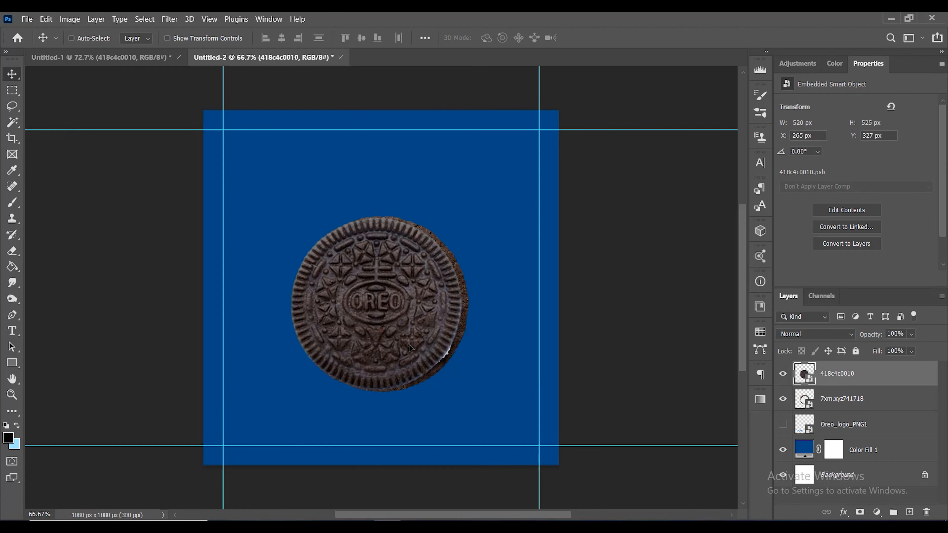
pyautogui.press('Down')
pyautogui.press('Down')
pyautogui.press('Down')
pyautogui.press('Down')
pyautogui.press('Down')
pyautogui.press('Down')
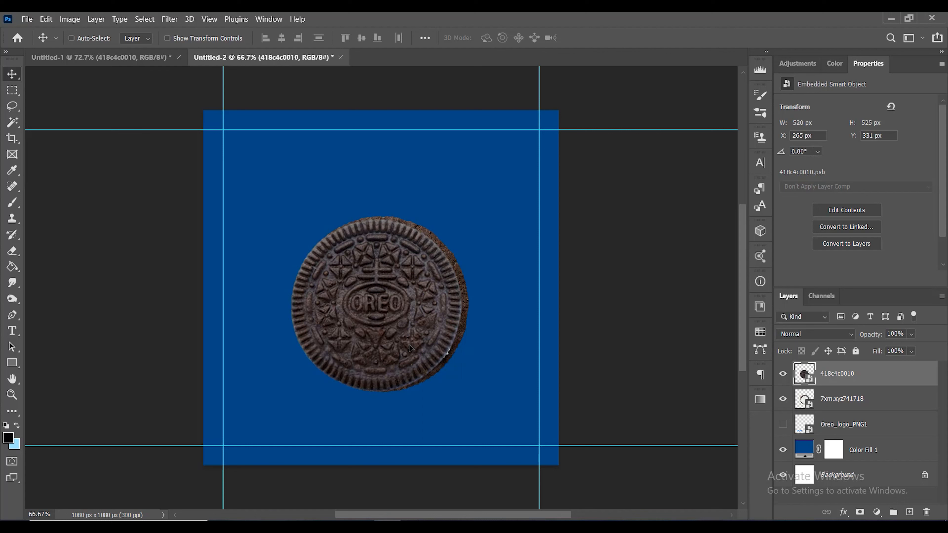
# - Enlarge the embossed cookie to about 529 × 535 px and nudge it up to Y 324 px
pyautogui.press('ctrl')
pyautogui.hotkey('ctrl', 't')
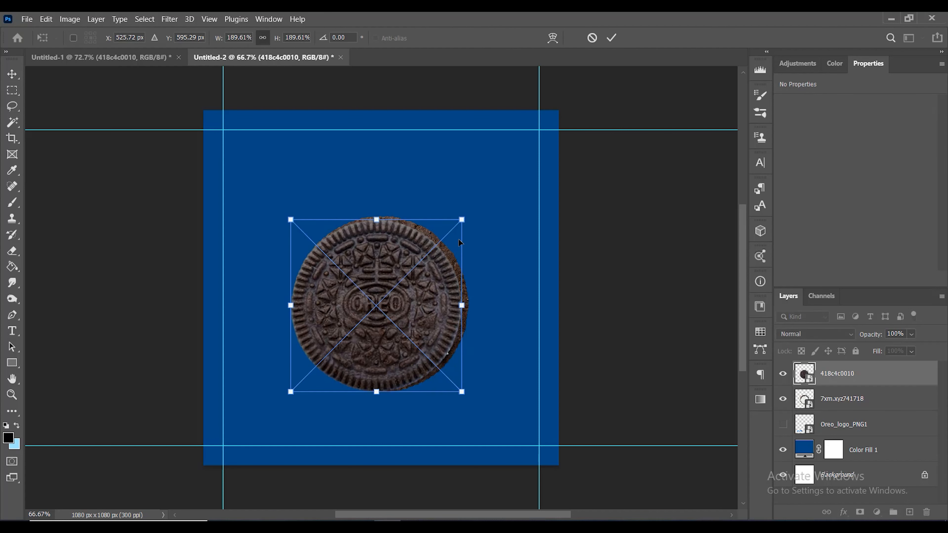
pyautogui.moveTo(463, 221); pyautogui.dragTo(465, 220)
pyautogui.press('Return')
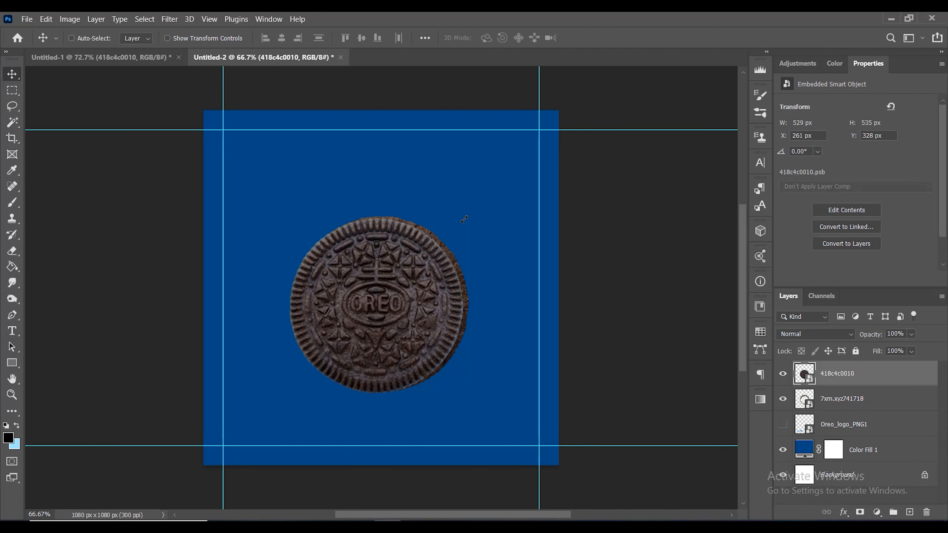
pyautogui.press('Up')
pyautogui.press('Up')
pyautogui.press('Up')
pyautogui.press('Up')
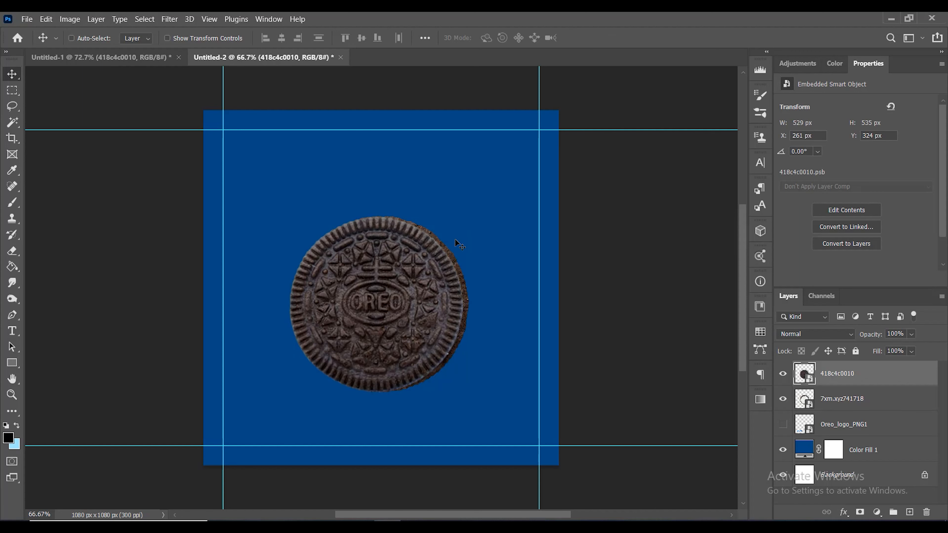
# - Add a layer mask to the embossed cookie and hide its right part with one dab of a 593 px hard round black brush
pyautogui.click(861, 512)
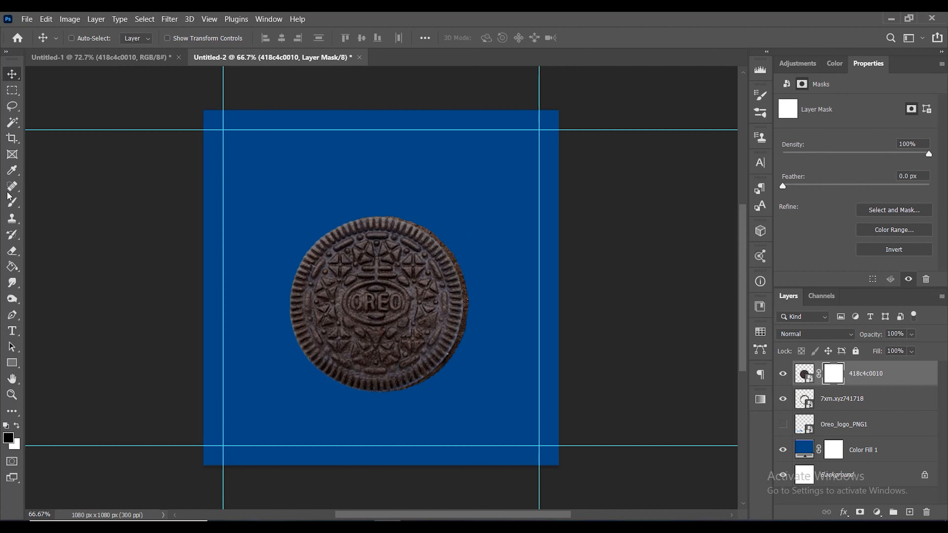
pyautogui.click(14, 210)
pyautogui.click(353, 278)
pyautogui.hotkey('ctrl', 'z')
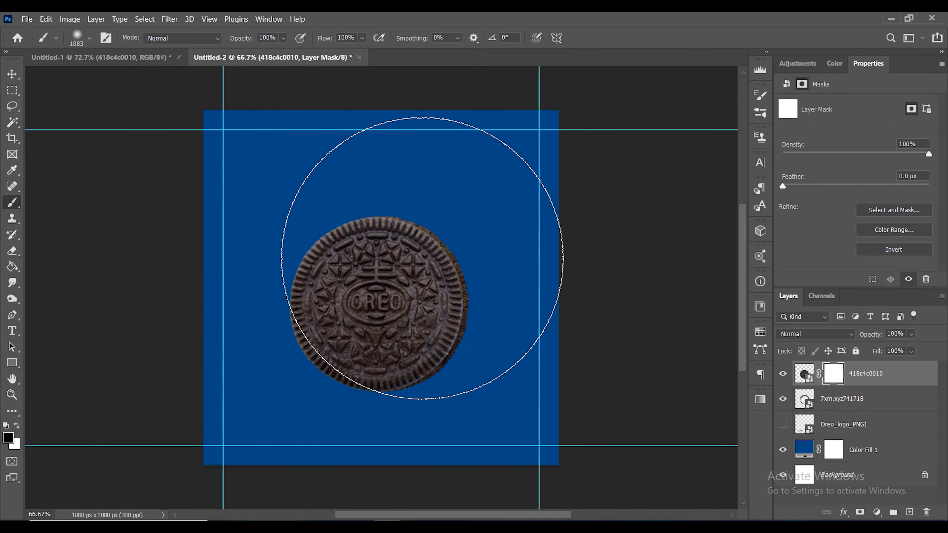
pyautogui.moveTo(426, 258); pyautogui.dragTo(287, 277)
pyautogui.rightClick(383, 281)
pyautogui.click(429, 420)
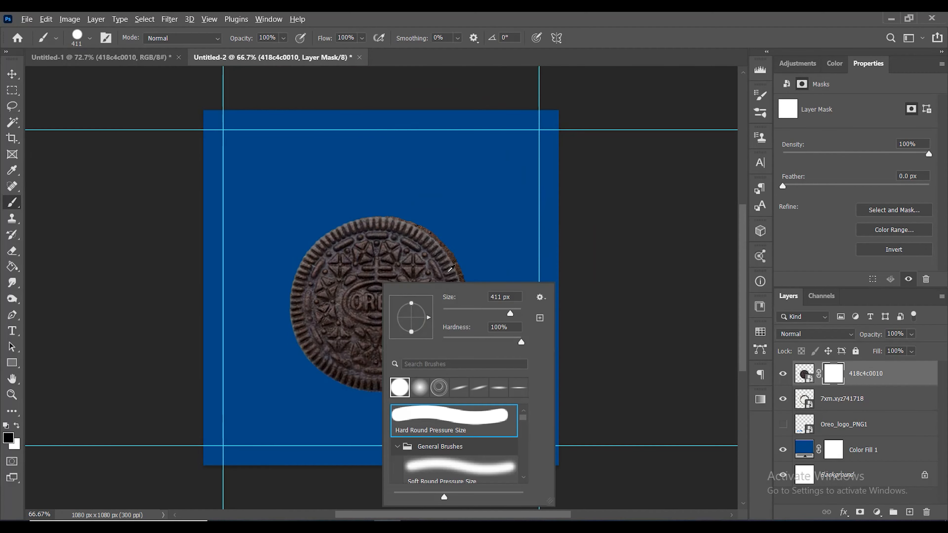
pyautogui.moveTo(444, 257); pyautogui.dragTo(485, 264)
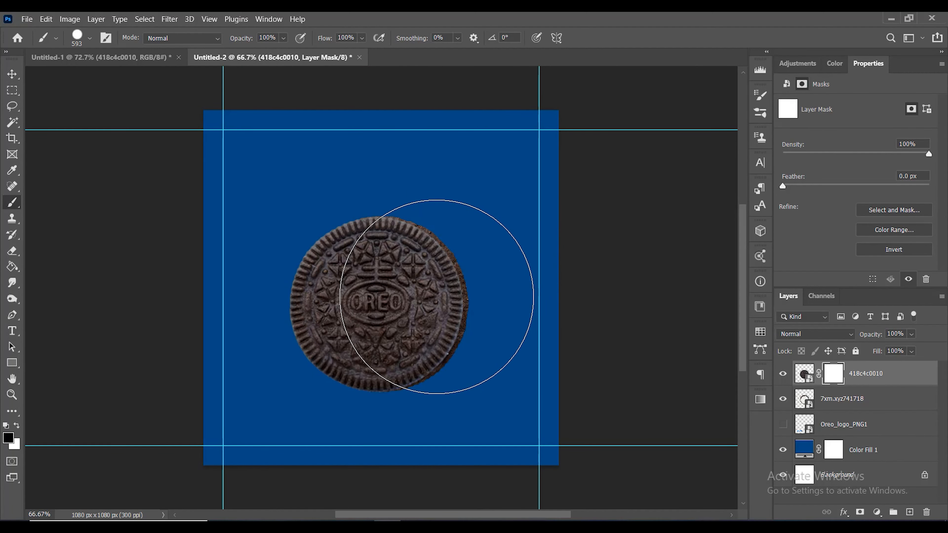
pyautogui.click(439, 297)
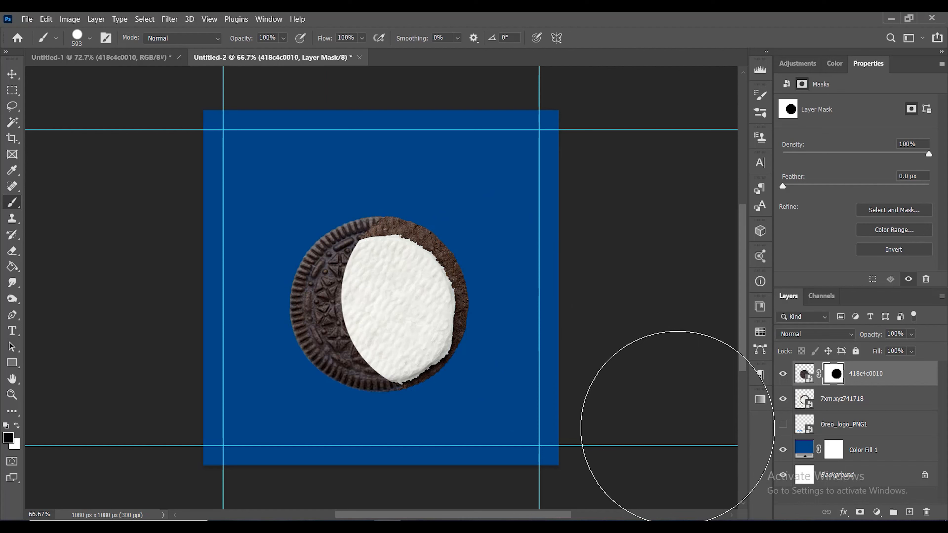
# - Slightly rescale the masked embossed cookie so its outer edge matches the cream-topped cookie beneath
pyautogui.click(13, 73)
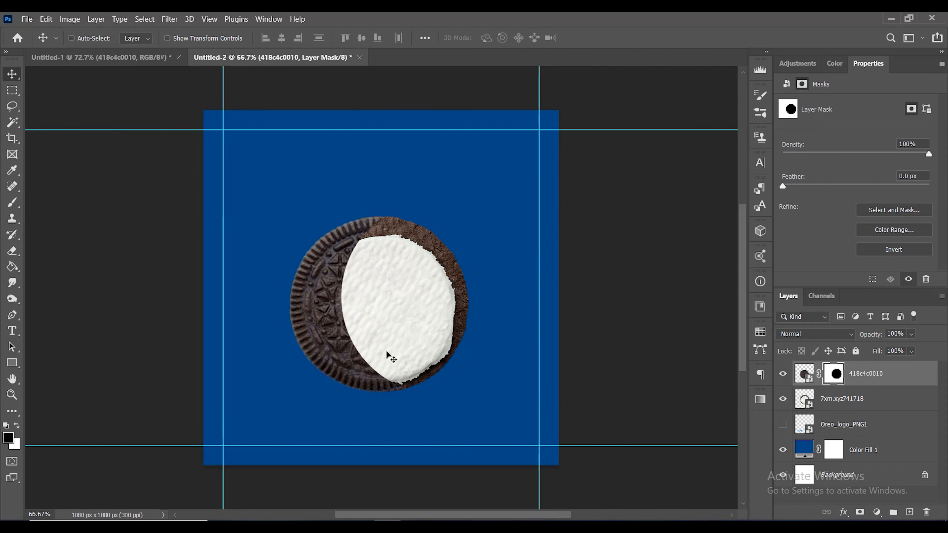
pyautogui.scroll(5, 391, 381)
pyautogui.scroll(-2, 429, 394)
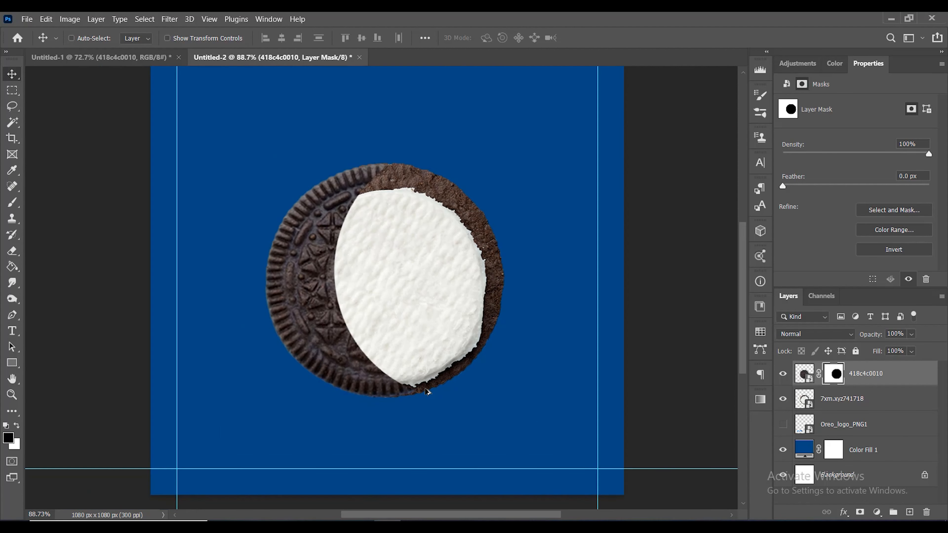
pyautogui.hotkey('ctrl', 't')
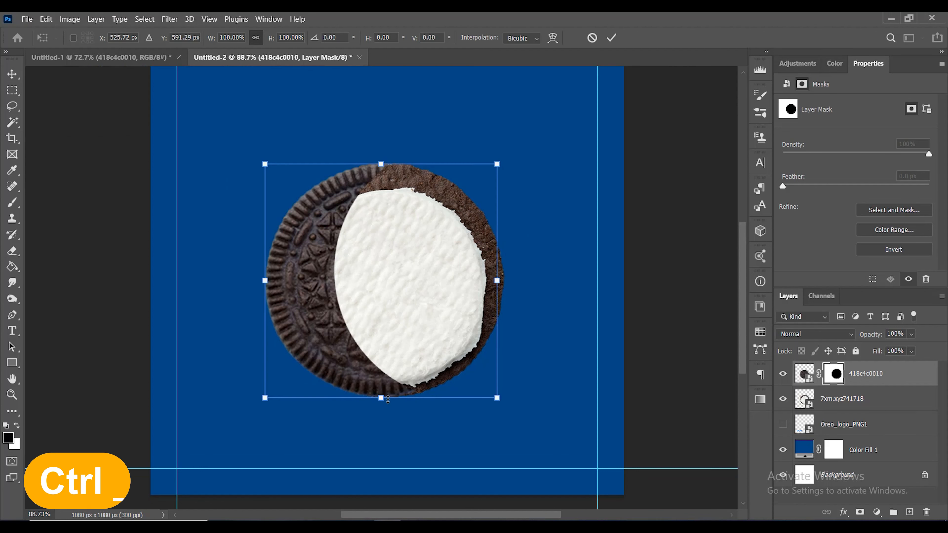
pyautogui.moveTo(382, 398); pyautogui.dragTo(384, 403)
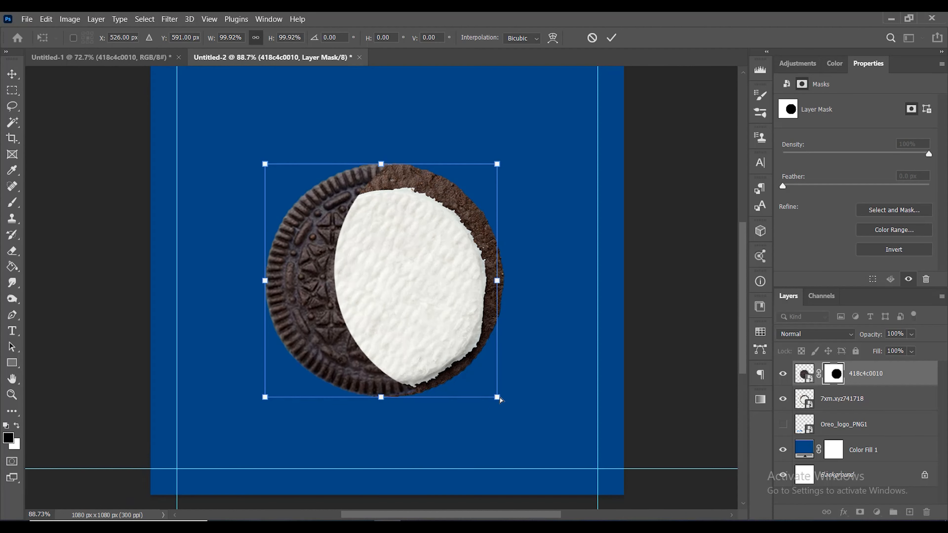
pyautogui.moveTo(500, 399); pyautogui.dragTo(507, 403)
pyautogui.press('Return')
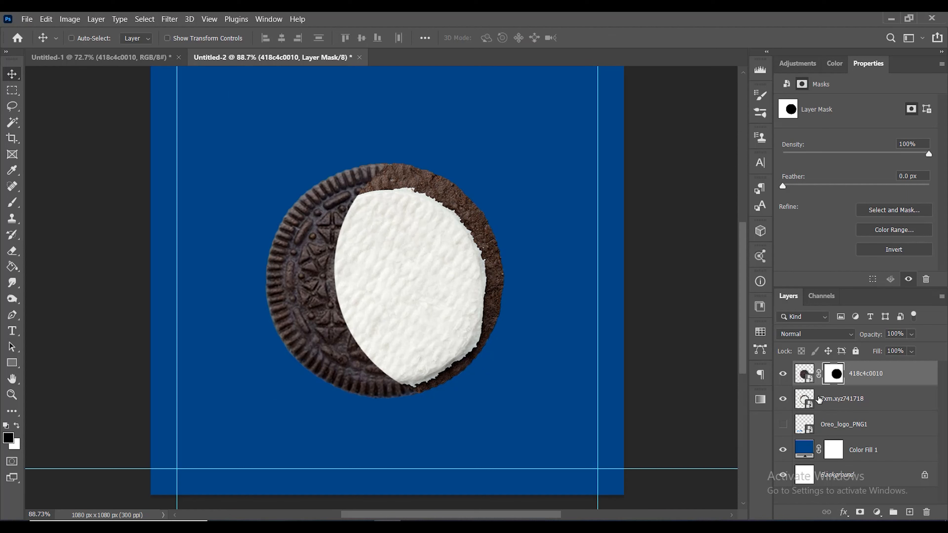
# - Copy the bitten crescent cookie from Untitled-1 into Untitled-2 and enlarge it to about 491 × 582 px over the cookie's left side
pyautogui.click(107, 58)
pyautogui.keyDown('ctrl'); pyautogui.click(317, 353); pyautogui.keyUp('ctrl')
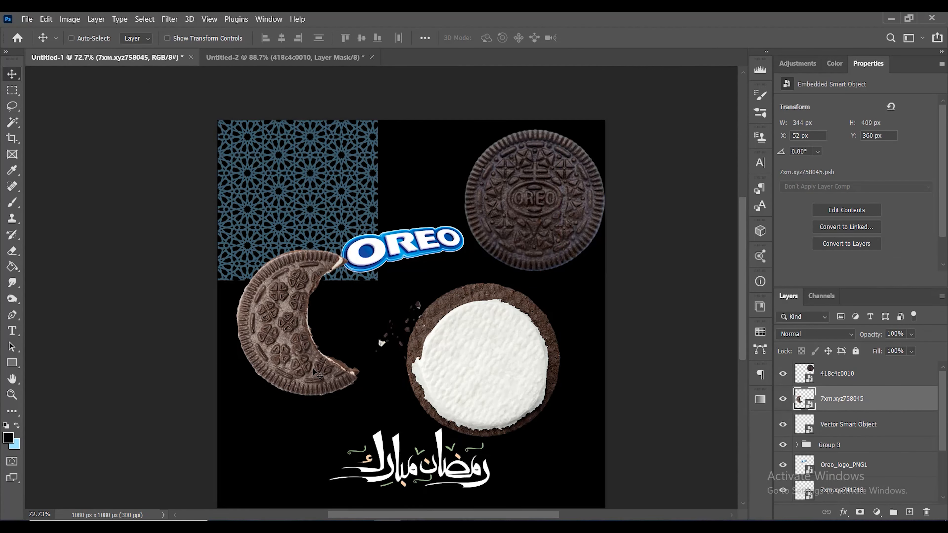
pyautogui.moveTo(318, 354)
pyautogui.mouseDown()
pyautogui.moveTo(335, 284)
pyautogui.moveTo(290, 62)
pyautogui.moveTo(402, 185)
pyautogui.moveTo(404, 175)
pyautogui.moveTo(375, 222)
pyautogui.moveTo(349, 306)
pyautogui.moveTo(349, 296)
pyautogui.mouseUp()
pyautogui.hotkey('ctrl', 't')
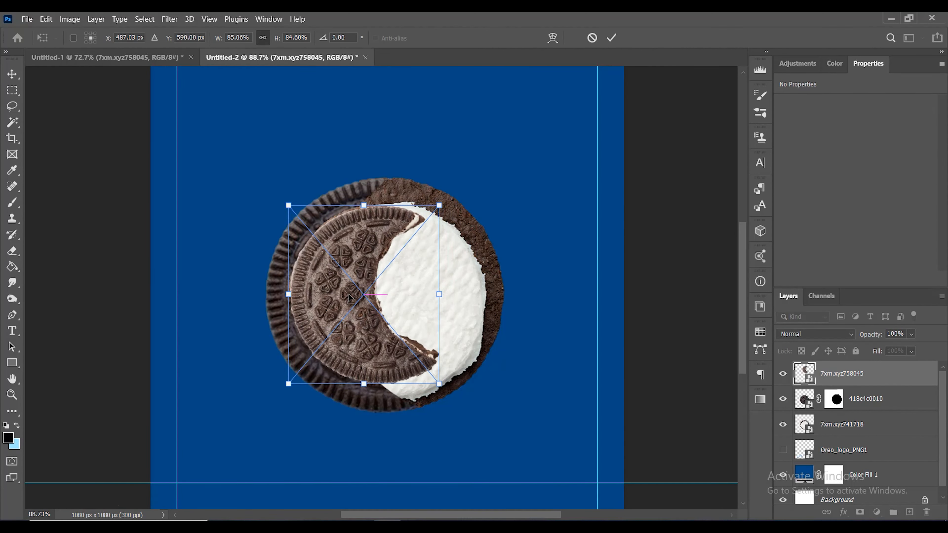
pyautogui.moveTo(441, 205); pyautogui.dragTo(460, 181)
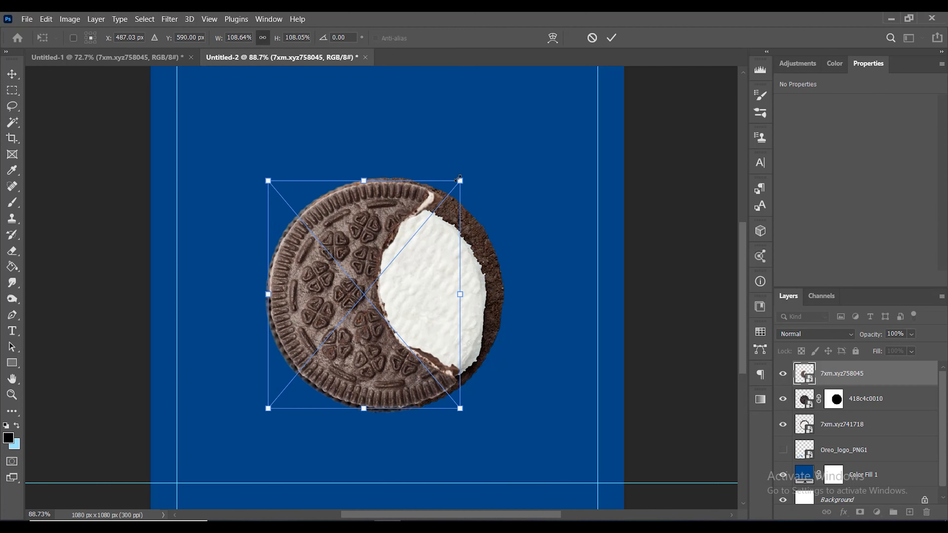
pyautogui.moveTo(399, 252); pyautogui.dragTo(375, 249)
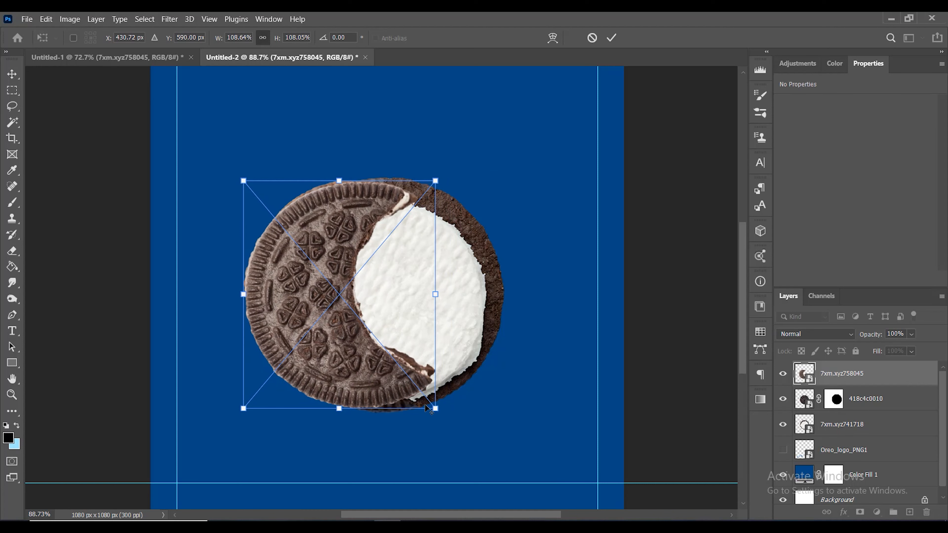
pyautogui.moveTo(436, 408); pyautogui.dragTo(447, 422)
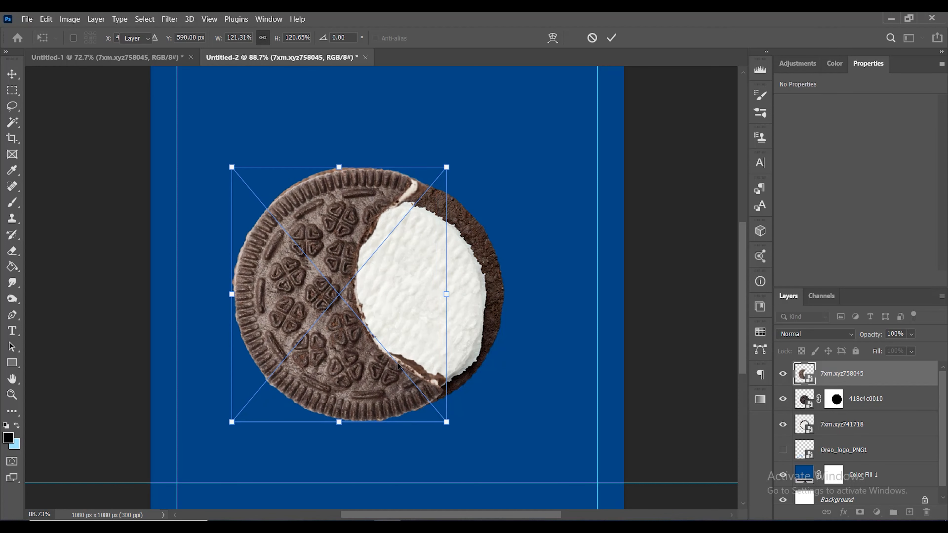
pyautogui.press('Return')
# - Place the bitten cookie's layer below the masked cookie layer and shift it to about X 144 px, Y 324 px
pyautogui.moveTo(837, 378); pyautogui.dragTo(838, 412)
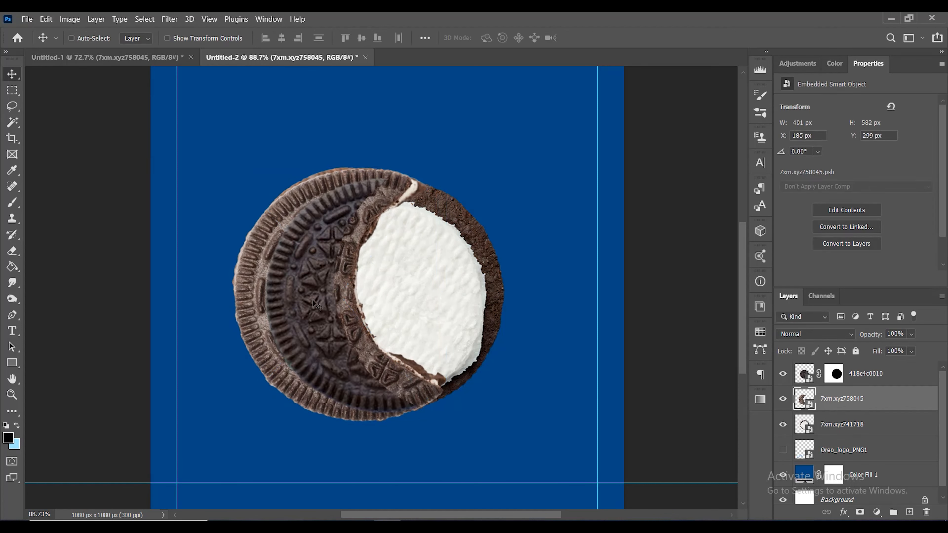
pyautogui.moveTo(385, 211); pyautogui.dragTo(365, 220)
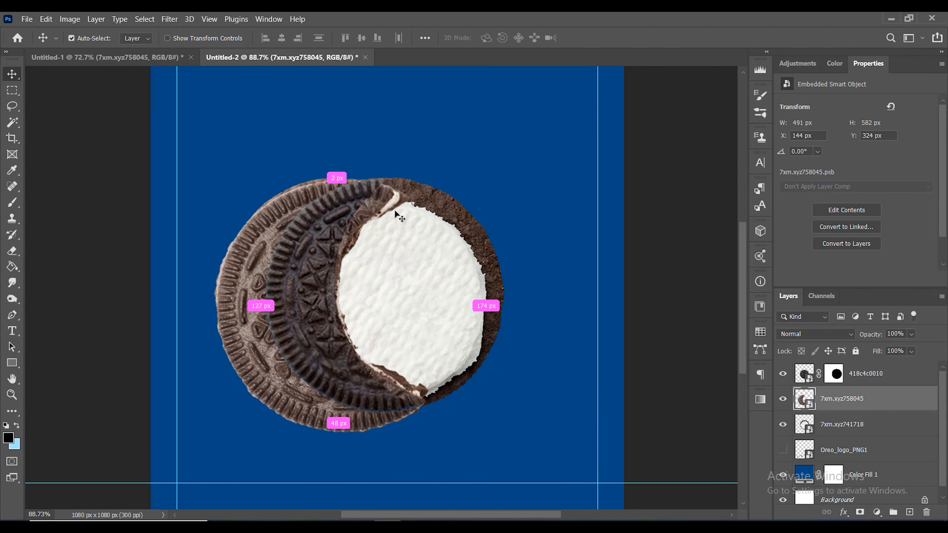
# - Transform the bitten cookie to about 453 × 600 px at X 162 px, Y 311 px, skewed to about 1.42°
pyautogui.hotkey('ctrl', 't')
pyautogui.moveTo(429, 178)
pyautogui.mouseDown()
pyautogui.moveTo(418, 179)
pyautogui.moveTo(429, 178)
pyautogui.mouseUp()
pyautogui.moveTo(429, 434); pyautogui.dragTo(421, 424)
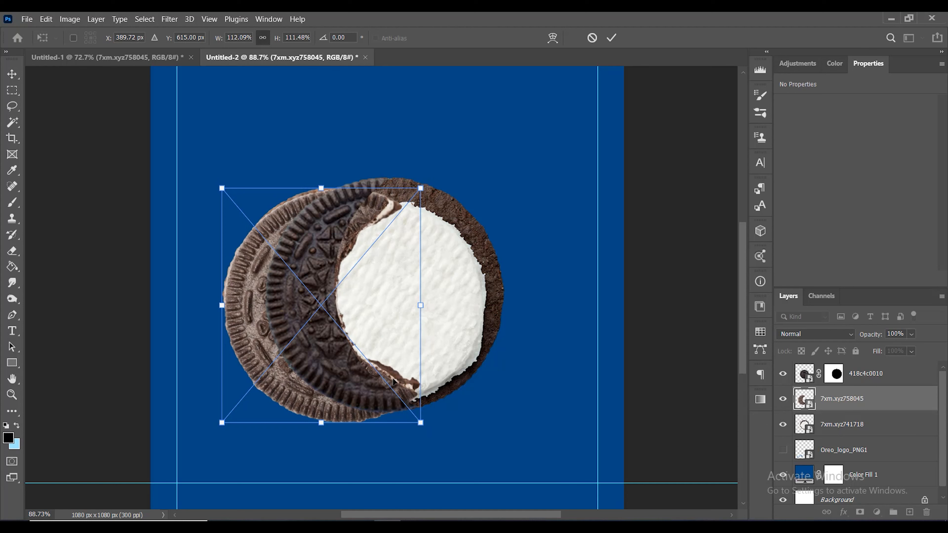
pyautogui.moveTo(394, 382); pyautogui.dragTo(392, 389)
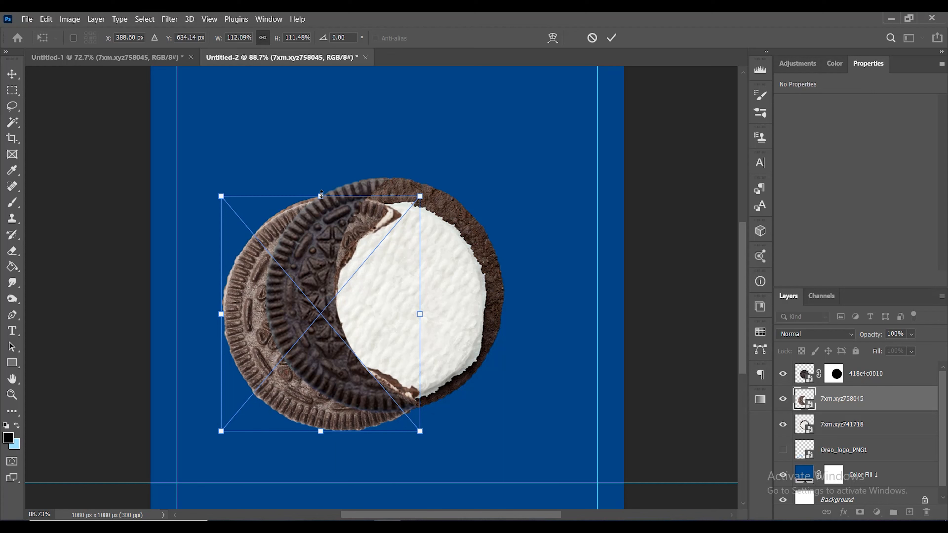
pyautogui.moveTo(322, 194); pyautogui.dragTo(409, 179)
pyautogui.hotkey('ctrl', 'z')
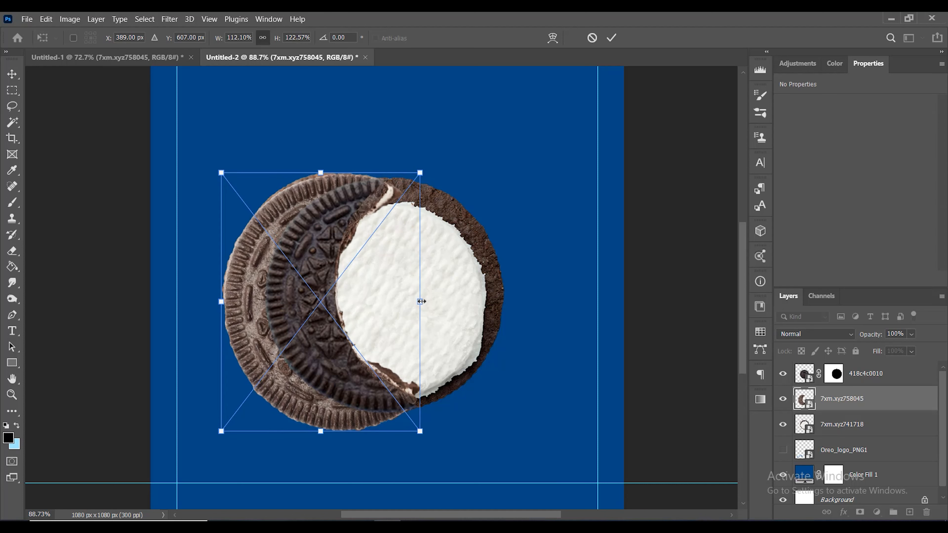
pyautogui.moveTo(420, 302); pyautogui.dragTo(419, 302)
pyautogui.moveTo(418, 433); pyautogui.dragTo(419, 438)
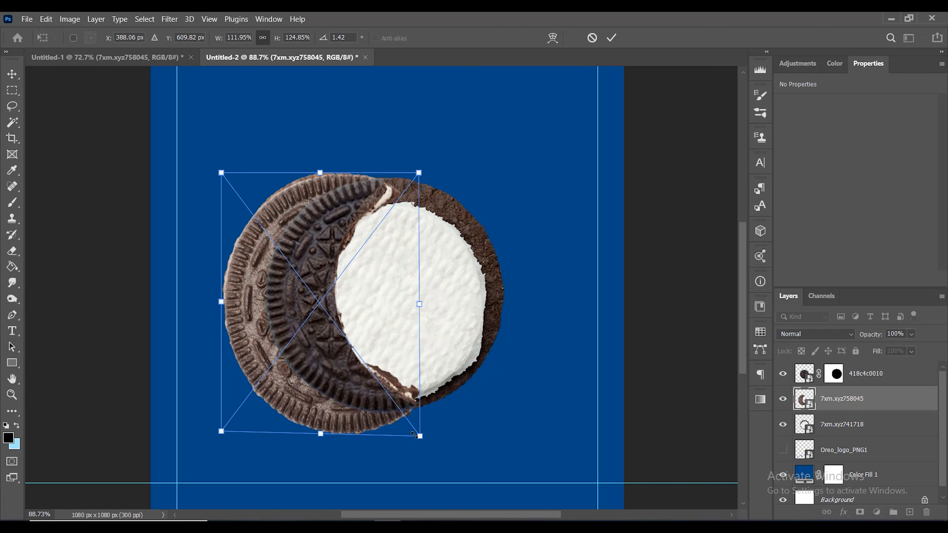
pyautogui.press('Return')
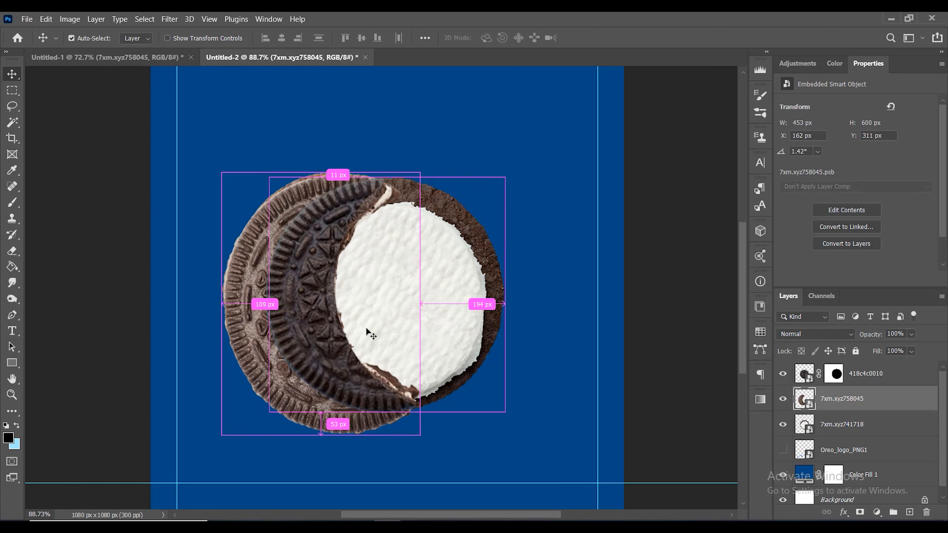
# - Warp the bitten cookie so its upper tip and inner edge follow the curved cut of the embossed cookie
pyautogui.rightClick(366, 327)
pyautogui.click(368, 332)
pyautogui.hotkey('ctrl', 't')
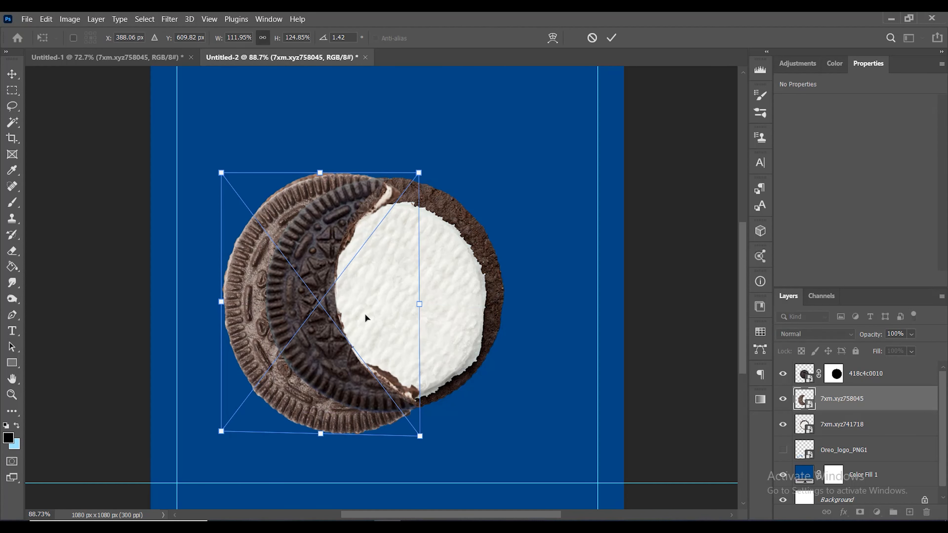
pyautogui.rightClick(365, 317)
pyautogui.click(415, 204)
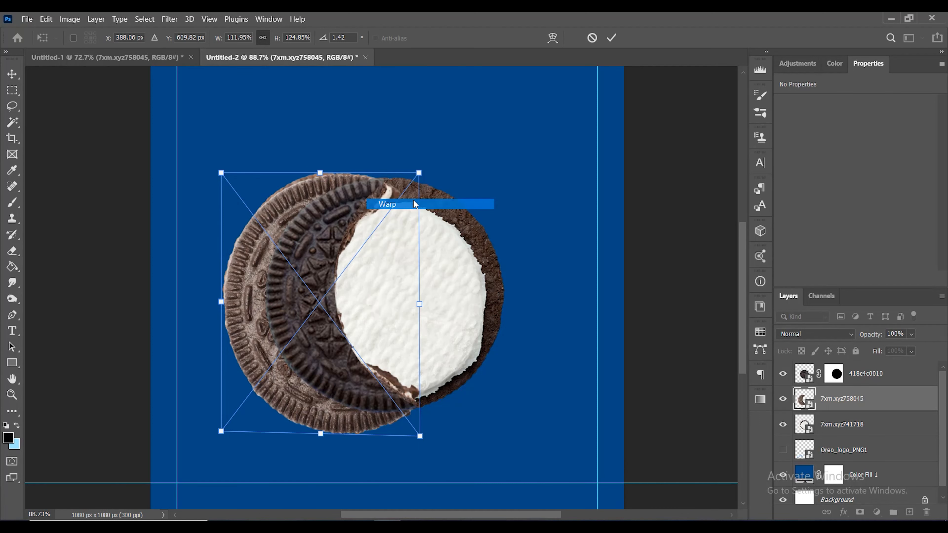
pyautogui.moveTo(408, 195); pyautogui.dragTo(391, 181)
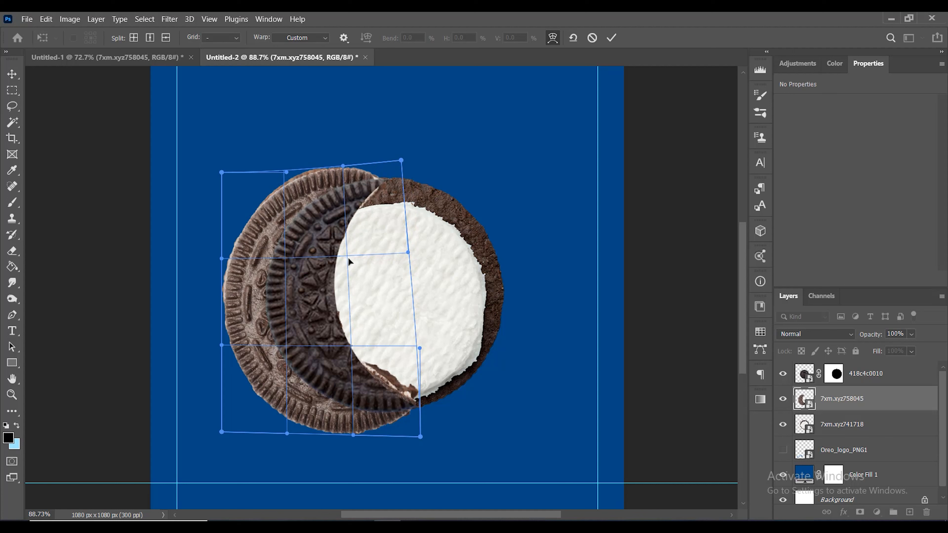
pyautogui.moveTo(350, 258); pyautogui.dragTo(355, 259)
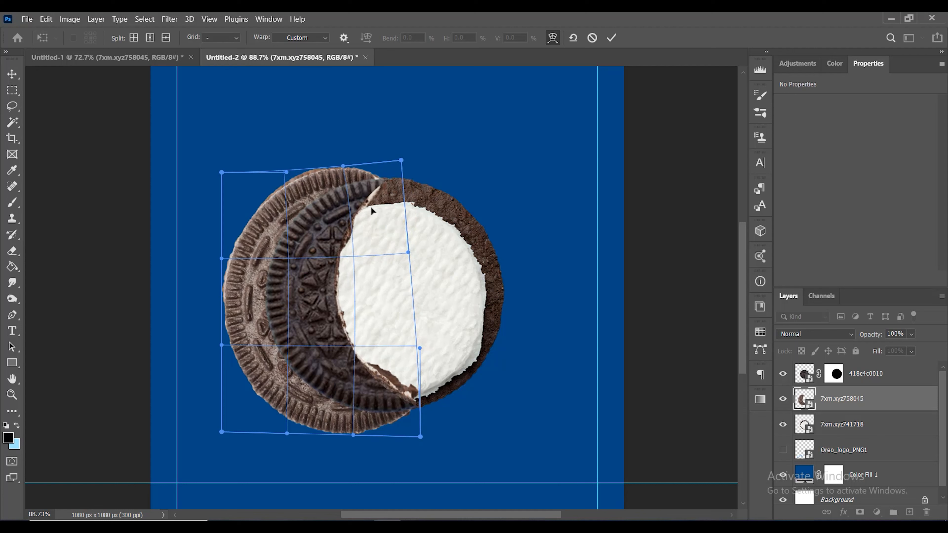
pyautogui.moveTo(395, 187); pyautogui.dragTo(391, 180)
pyautogui.press('Return')
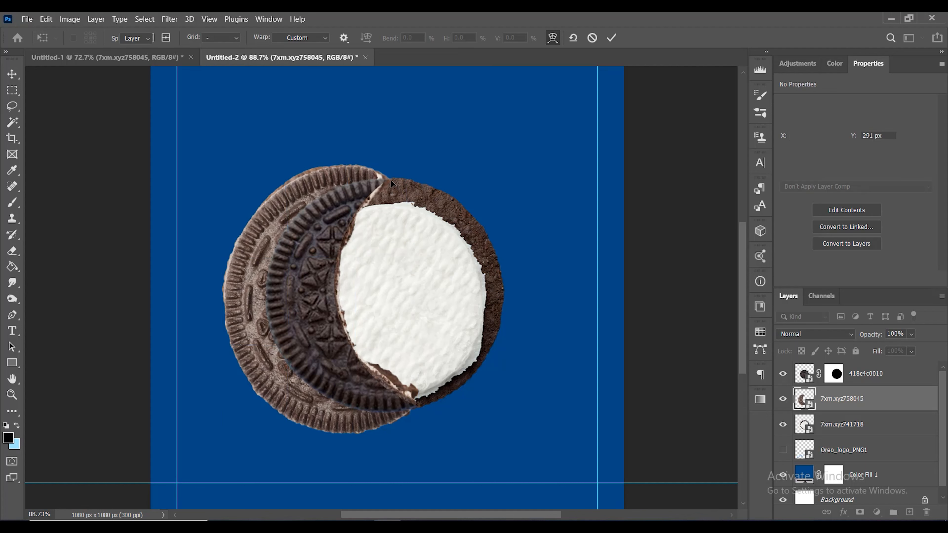
# - Mask the bitten cookie's layer by loading the embossed cookie's mask as a selection and painting it black, leaving only the torn inner edge
pyautogui.click(861, 512)
pyautogui.keyDown('ctrl'); pyautogui.click(836, 380); pyautogui.keyUp('ctrl')
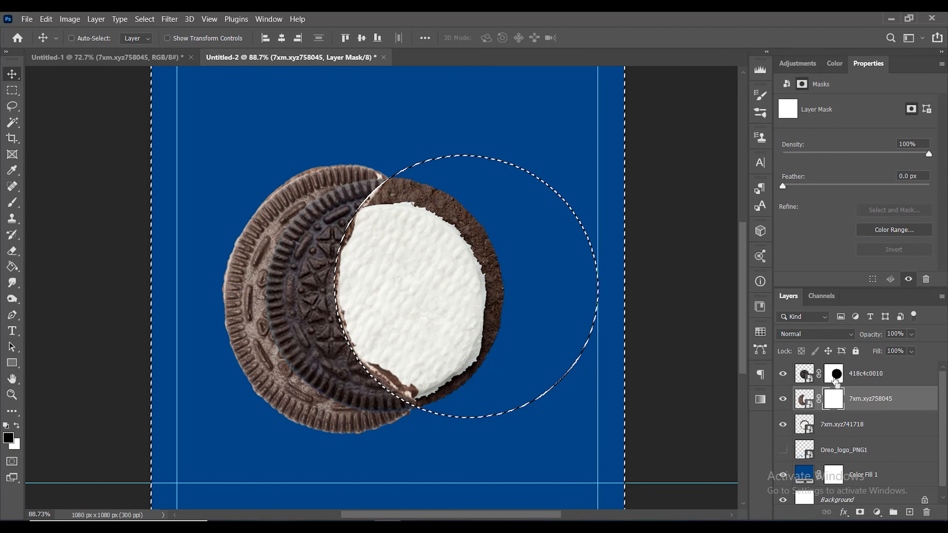
pyautogui.press('b')
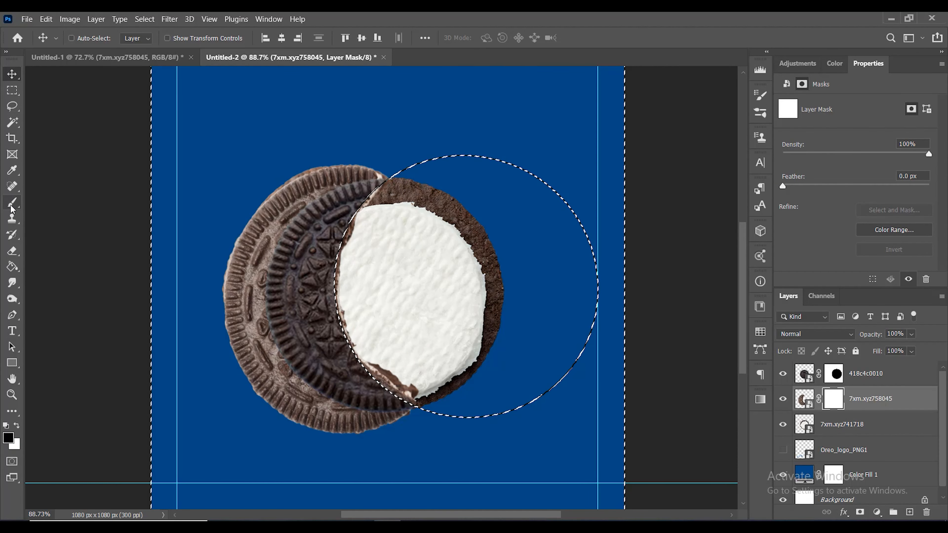
pyautogui.moveTo(317, 187)
pyautogui.mouseDown()
pyautogui.moveTo(250, 237)
pyautogui.moveTo(243, 360)
pyautogui.moveTo(476, 398)
pyautogui.mouseUp()
pyautogui.hotkey('ctrl', 'd')
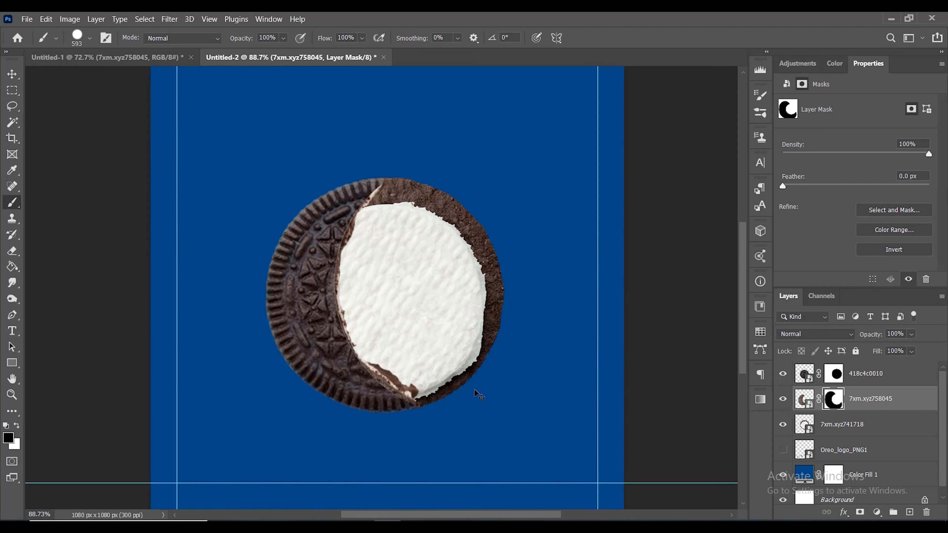
pyautogui.press('v')
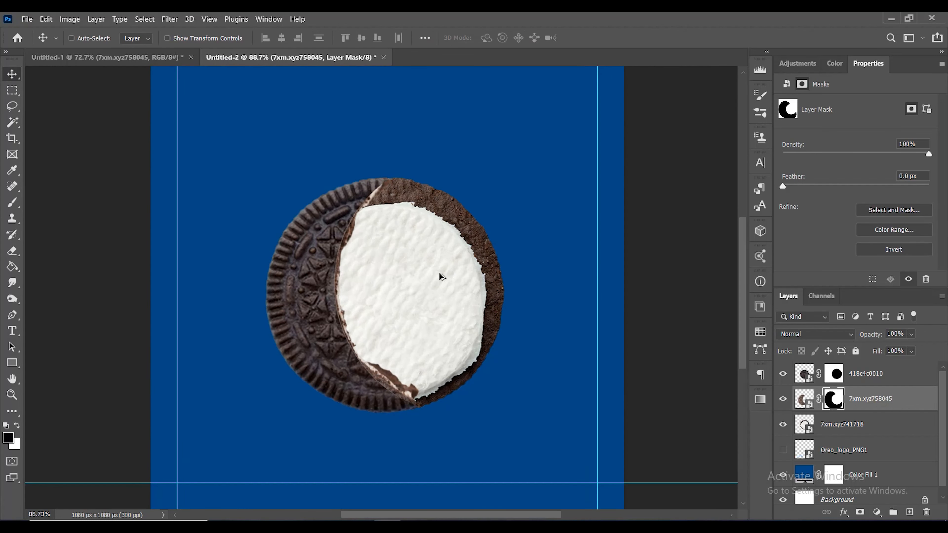
# - Group the three cookie layers
pyautogui.click(859, 429)
pyautogui.keyDown('shift'); pyautogui.click(859, 375); pyautogui.keyUp('shift')
pyautogui.hotkey('ctrl', 'g')
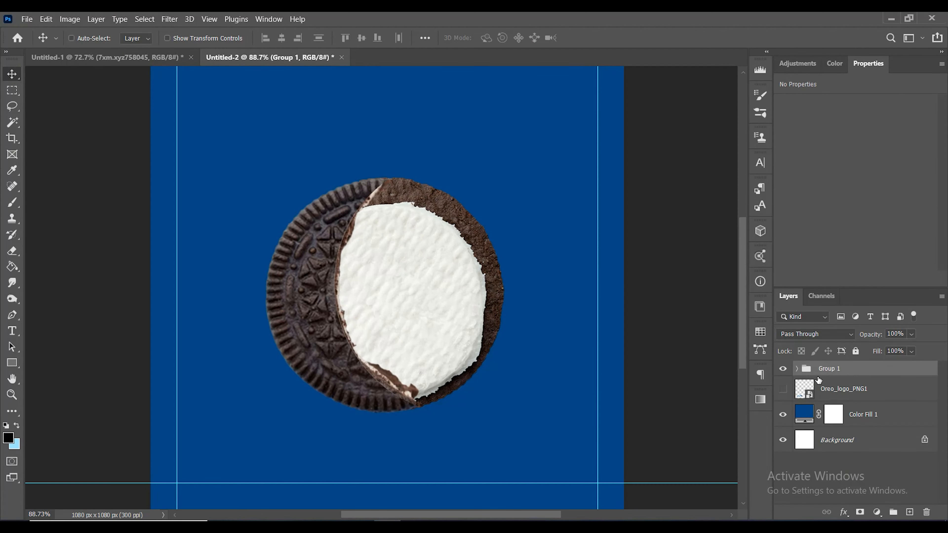
# - Draw a black circle of about 658 × 658 px above Color Fill 1 and center it horizontally behind the cookie
pyautogui.click(876, 418)
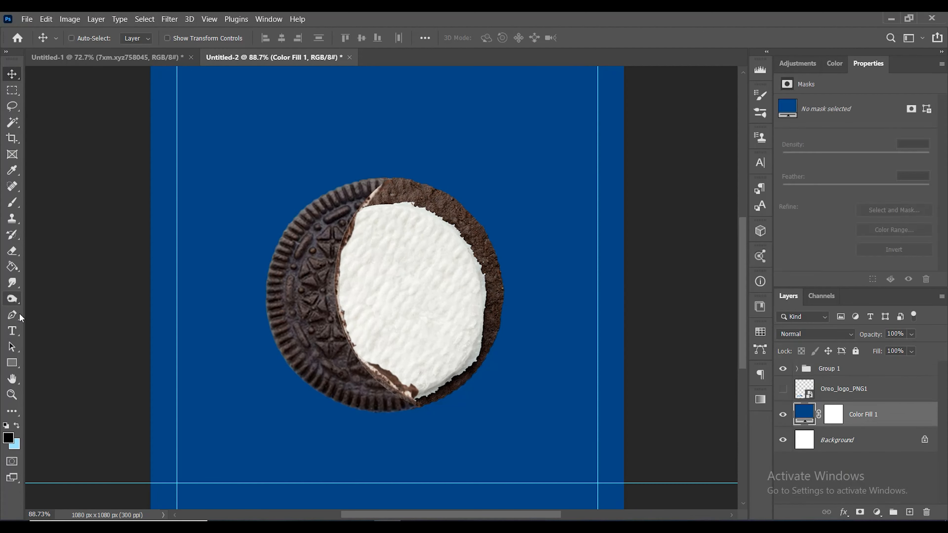
pyautogui.click(10, 372)
pyautogui.click(56, 373)
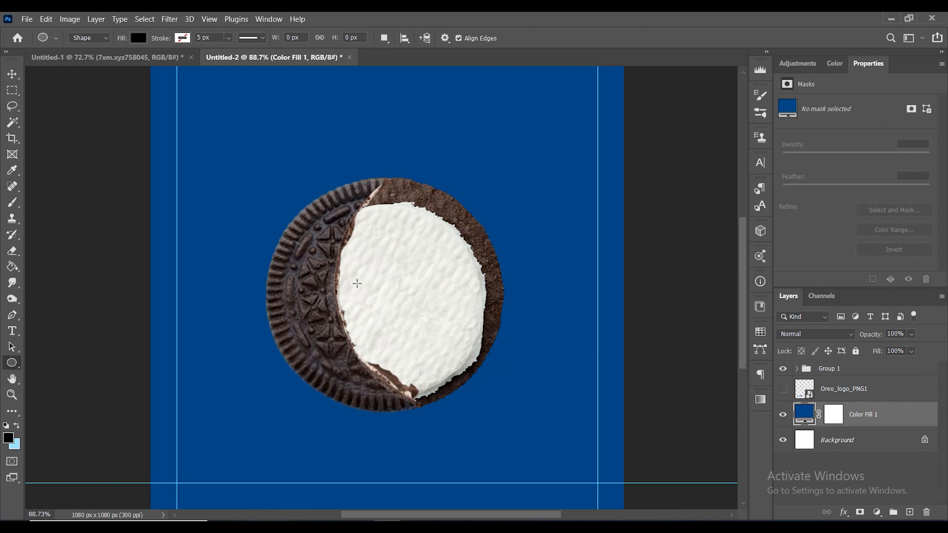
pyautogui.moveTo(364, 285); pyautogui.dragTo(508, 429)
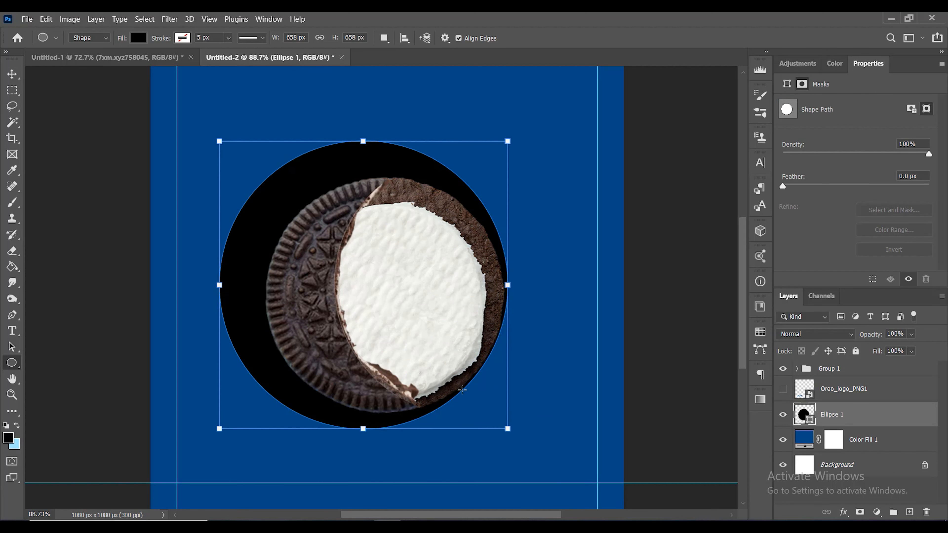
pyautogui.click(13, 76)
pyautogui.moveTo(352, 257); pyautogui.dragTo(374, 253)
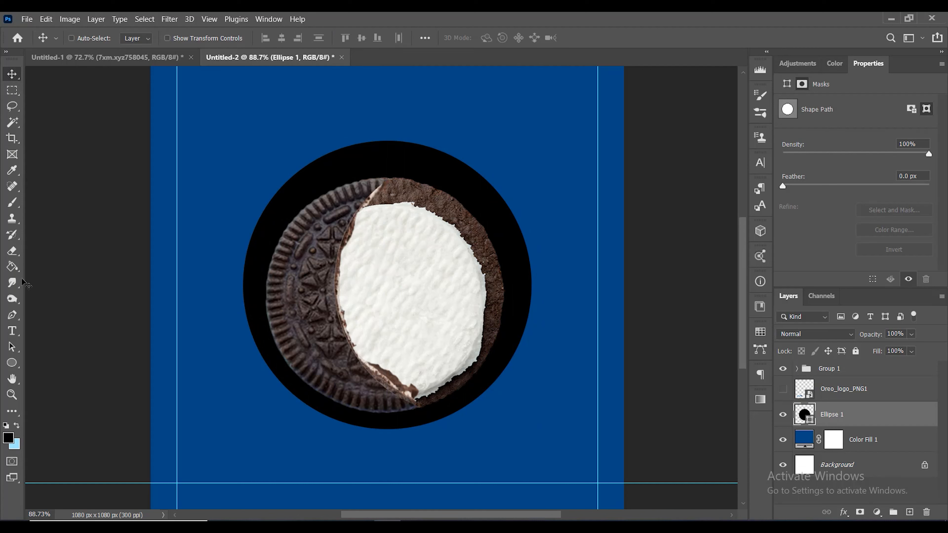
# - Change the circle's fill to the bright sky blue from the recently used colors
pyautogui.click(12, 363)
pyautogui.click(138, 38)
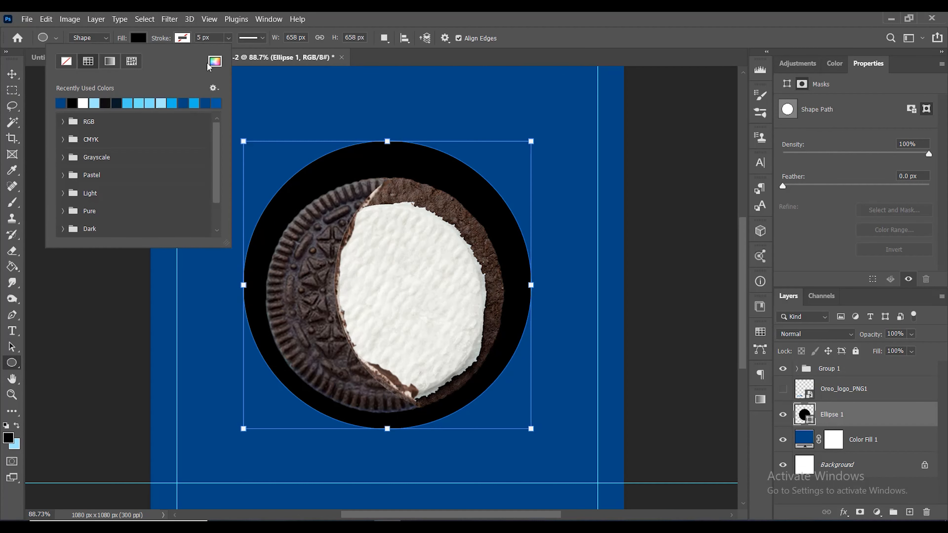
pyautogui.click(194, 102)
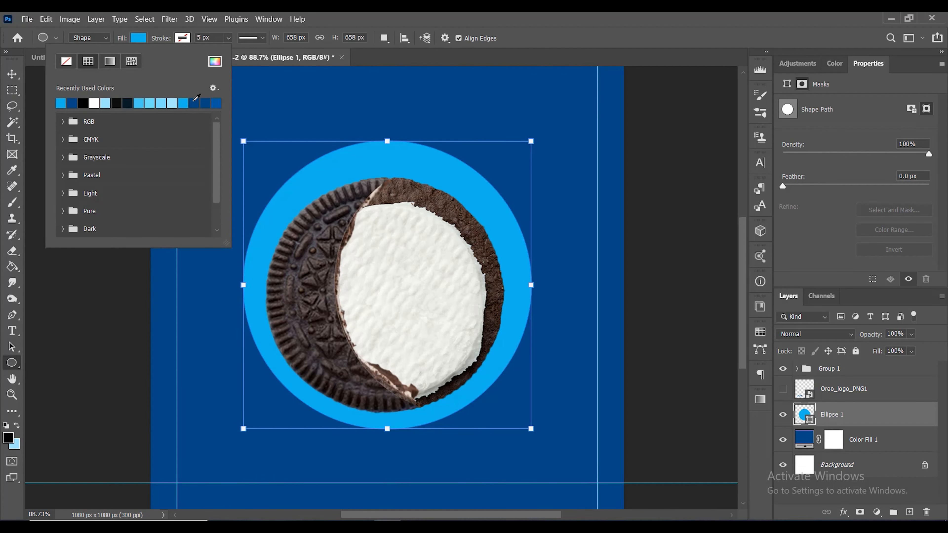
pyautogui.click(11, 74)
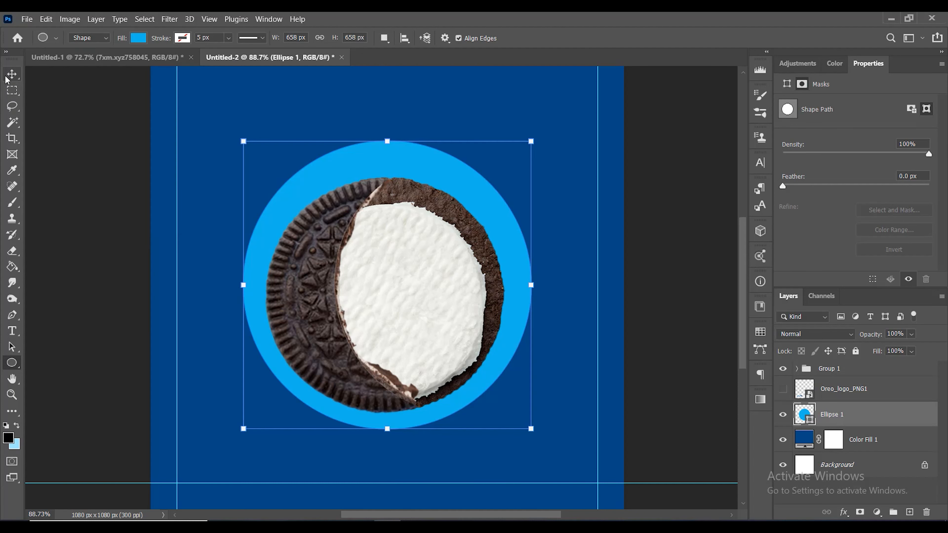
pyautogui.click(12, 73)
pyautogui.scroll(-1, 457, 265)
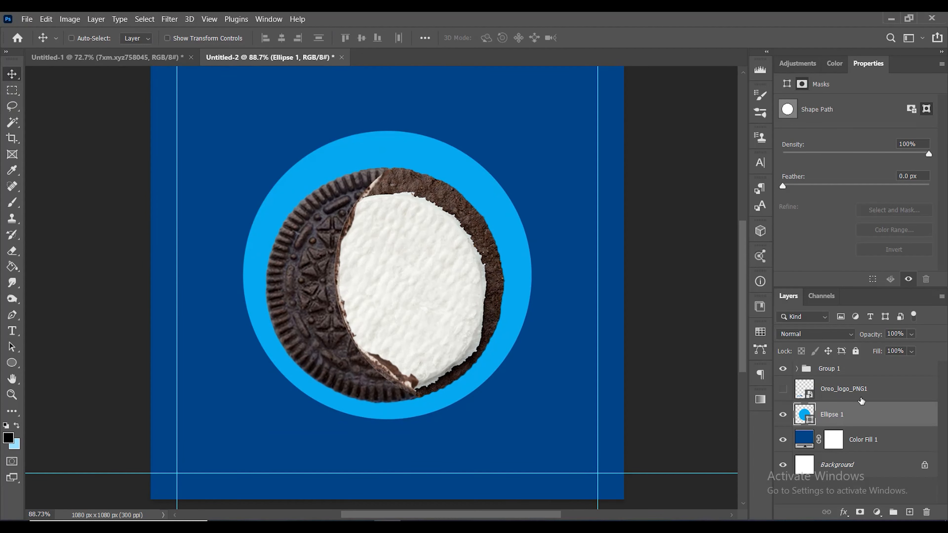
# - Add a layer clipped to the circle and fill it with a lighter blue to transparent linear gradient rising from below the circle
pyautogui.click(907, 512)
pyautogui.hotkey('ctrl', 'alt', 'g')
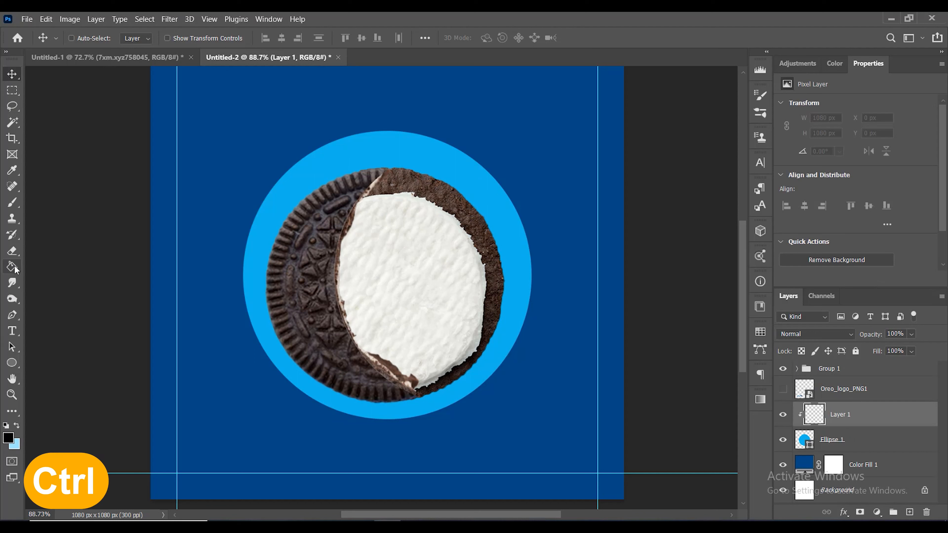
pyautogui.moveTo(14, 261); pyautogui.dragTo(57, 263)
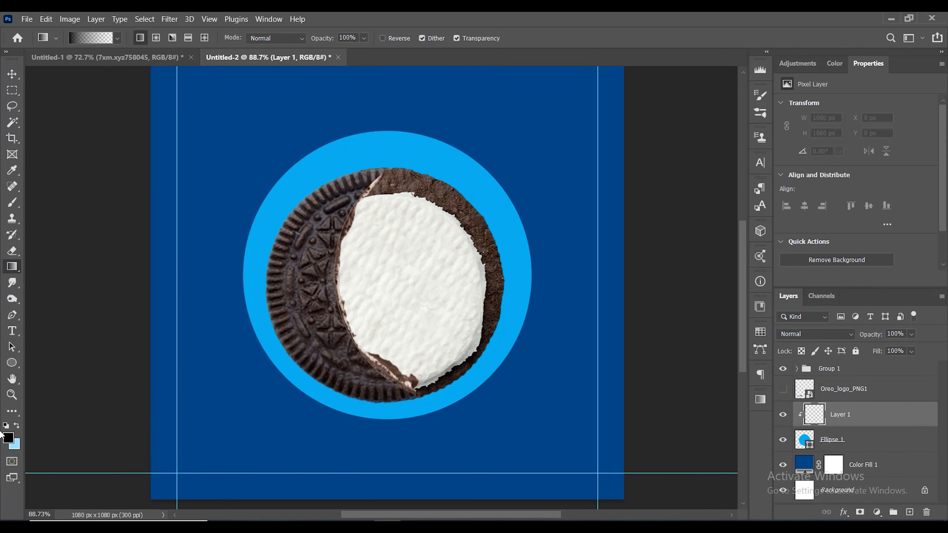
pyautogui.click(9, 439)
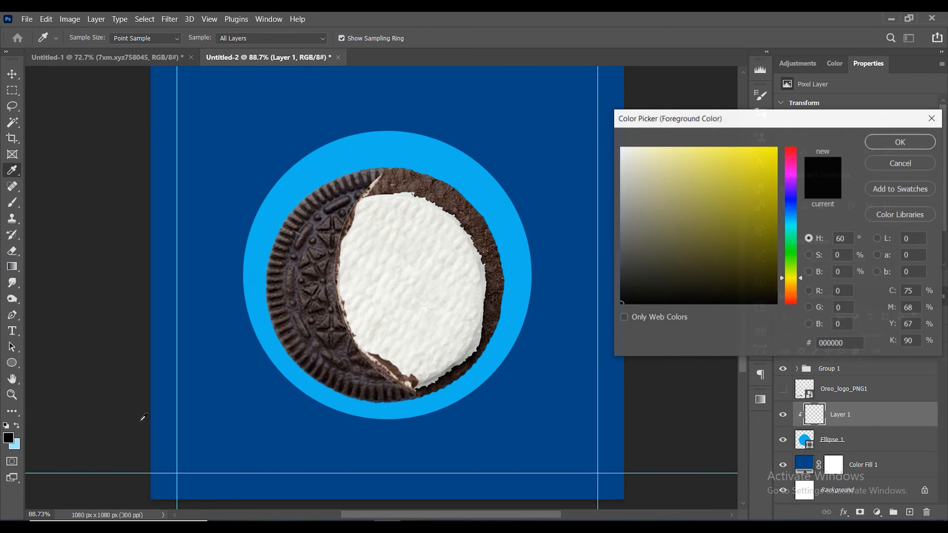
pyautogui.click(325, 396)
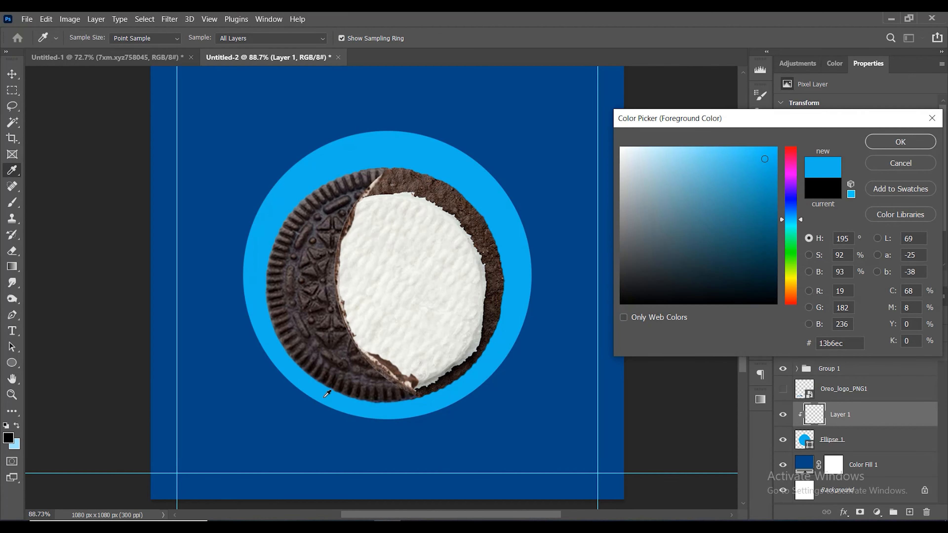
pyautogui.click(900, 142)
pyautogui.press('g')
pyautogui.moveTo(355, 457); pyautogui.dragTo(380, 270)
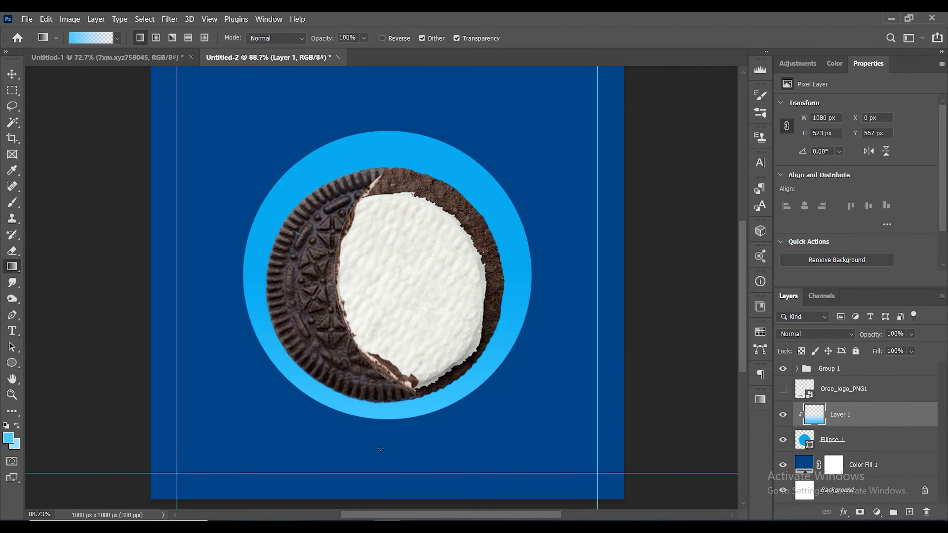
pyautogui.moveTo(379, 453); pyautogui.dragTo(372, 169)
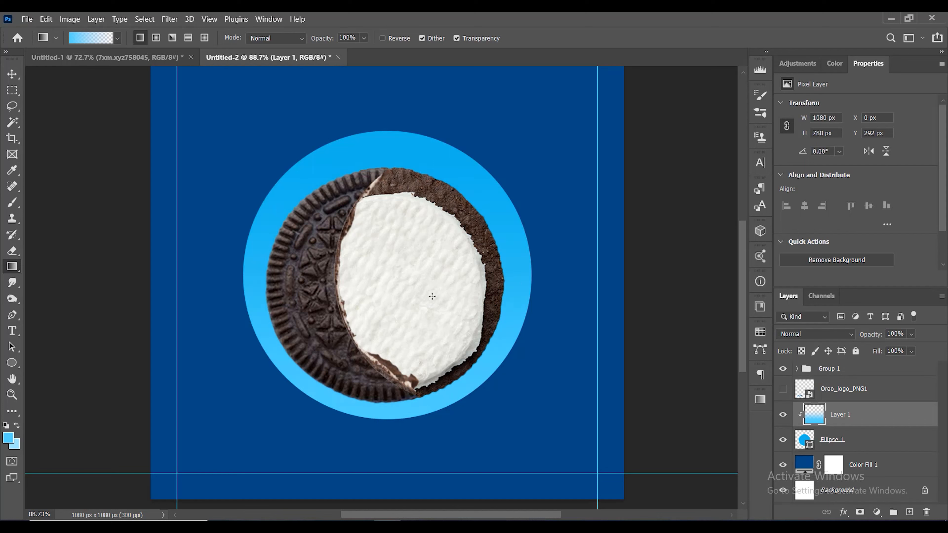
# - Add a second clipped layer with a #9ee7ff to transparent linear gradient rising from below the circle to the cookie's upper part
pyautogui.click(909, 512)
pyautogui.keyDown('alt'); pyautogui.click(834, 423); pyautogui.keyUp('alt')
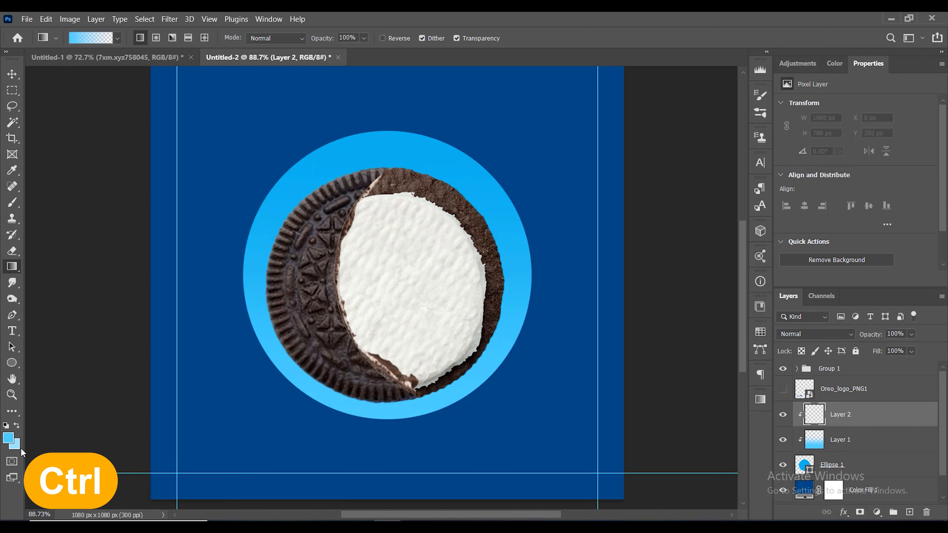
pyautogui.click(8, 438)
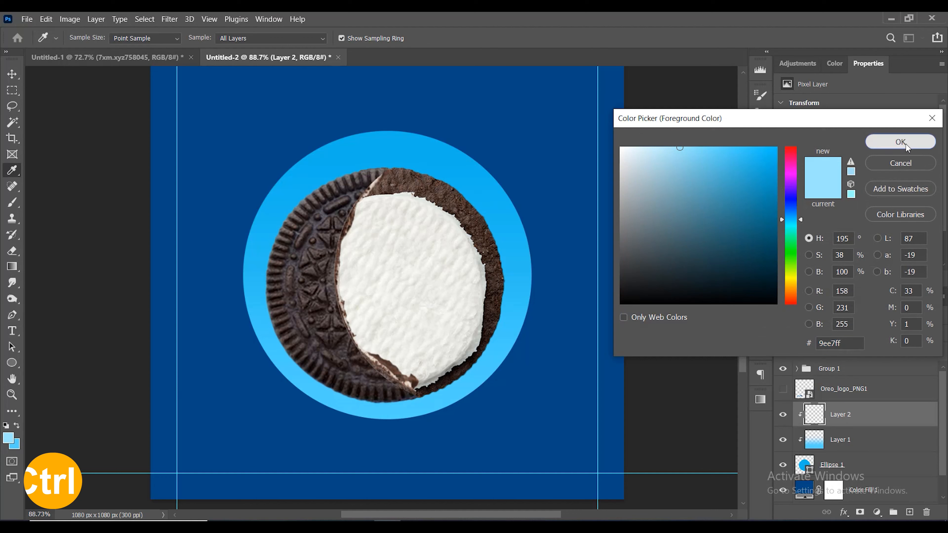
pyautogui.click(900, 142)
pyautogui.press('g')
pyautogui.moveTo(355, 460); pyautogui.dragTo(361, 204)
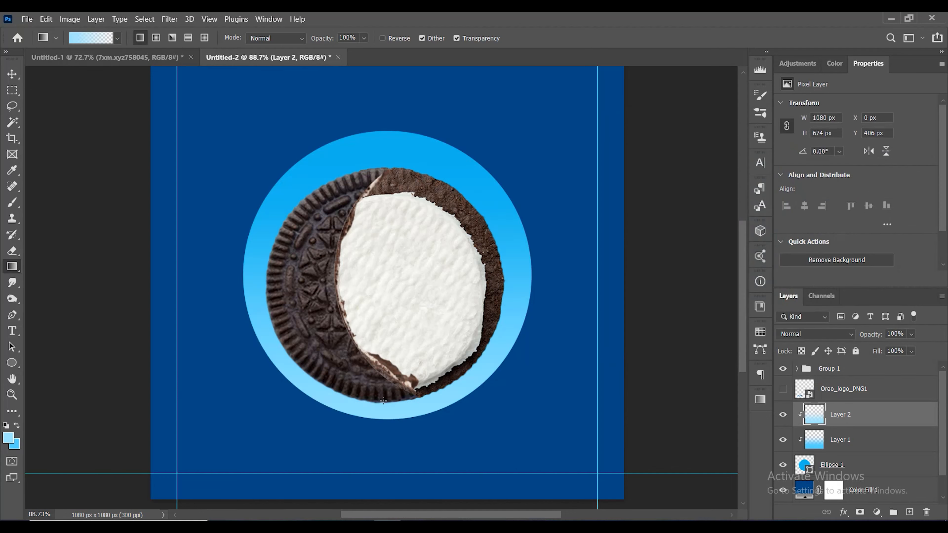
# - Add a third clipped layer with a medium light blue to transparent gradient running down from the circle's top edge
pyautogui.click(909, 512)
pyautogui.press('x')
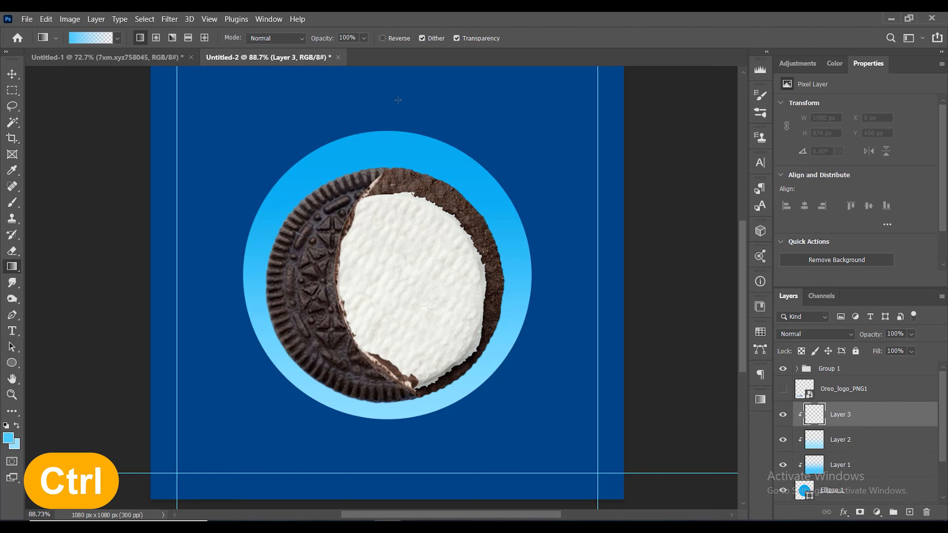
pyautogui.moveTo(396, 165); pyautogui.dragTo(398, 228)
pyautogui.moveTo(397, 121); pyautogui.dragTo(399, 217)
# - Add a layer above the third gradient layer and fill it with a light blue to transparent linear gradient running down from above the circle
pyautogui.press('x')
pyautogui.click(909, 512)
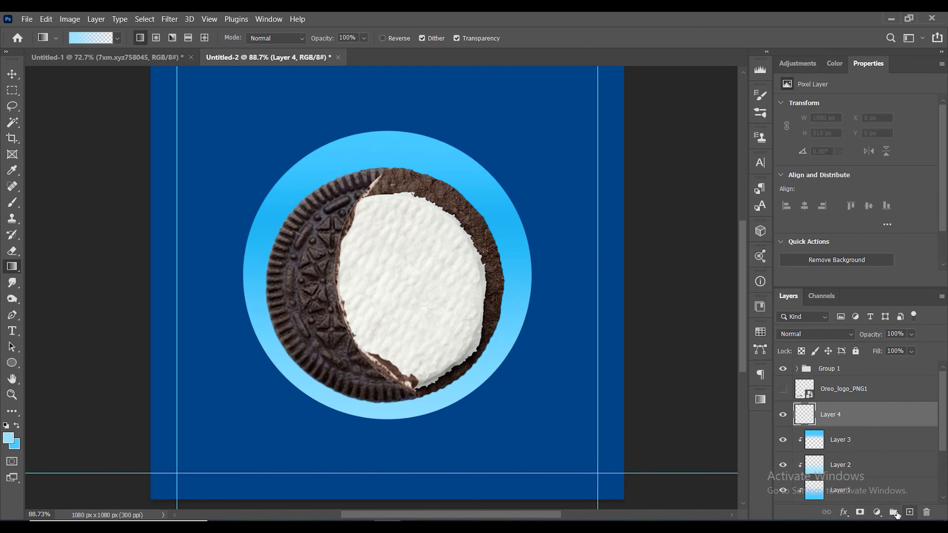
pyautogui.moveTo(374, 107); pyautogui.dragTo(396, 258)
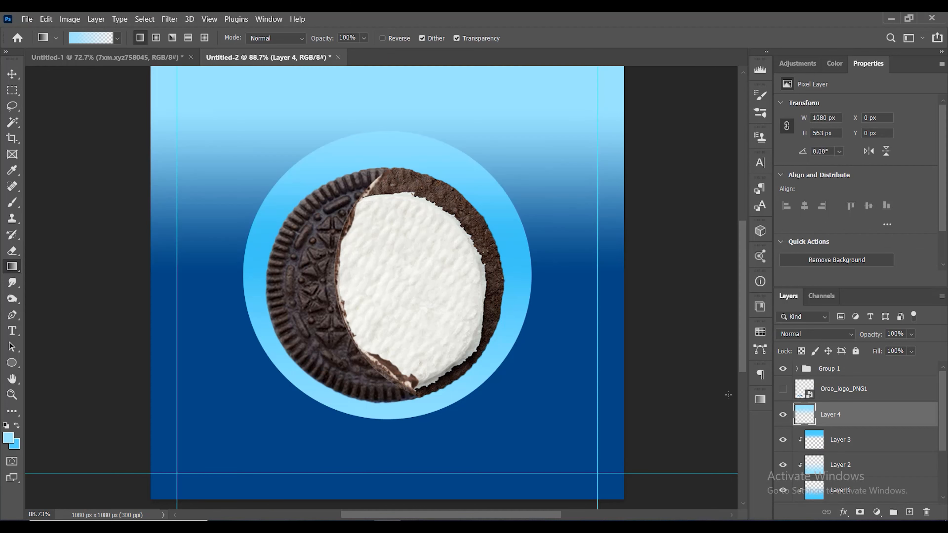
# - Clip the new light blue gradient layer to the circle
pyautogui.doubleClick(877, 434)
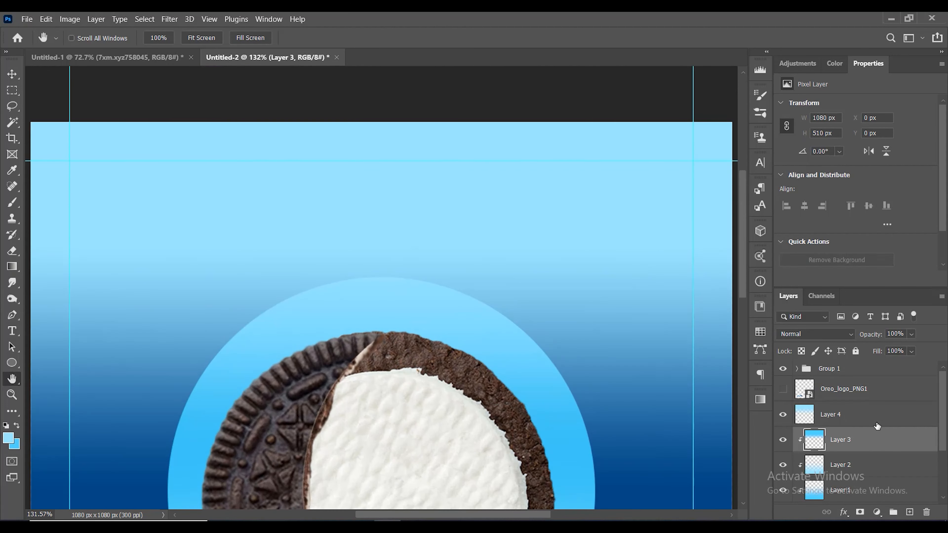
pyautogui.click(894, 166)
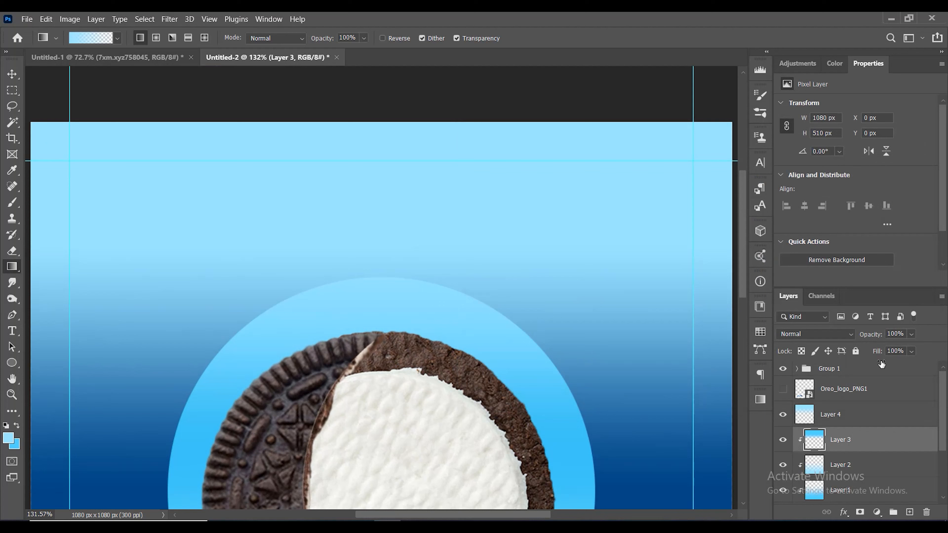
pyautogui.click(862, 417)
pyautogui.rightClick(866, 421)
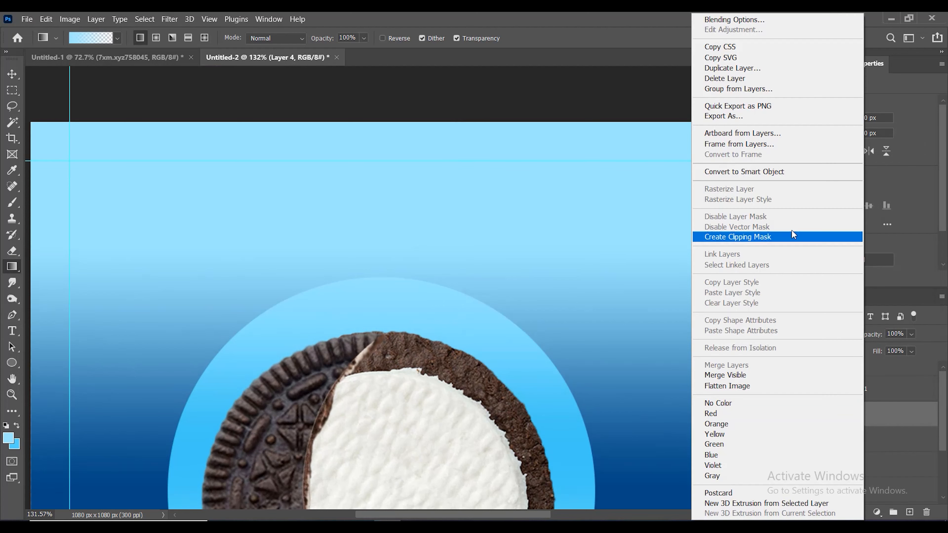
pyautogui.click(758, 175)
pyautogui.hotkey('ctrl', '0')
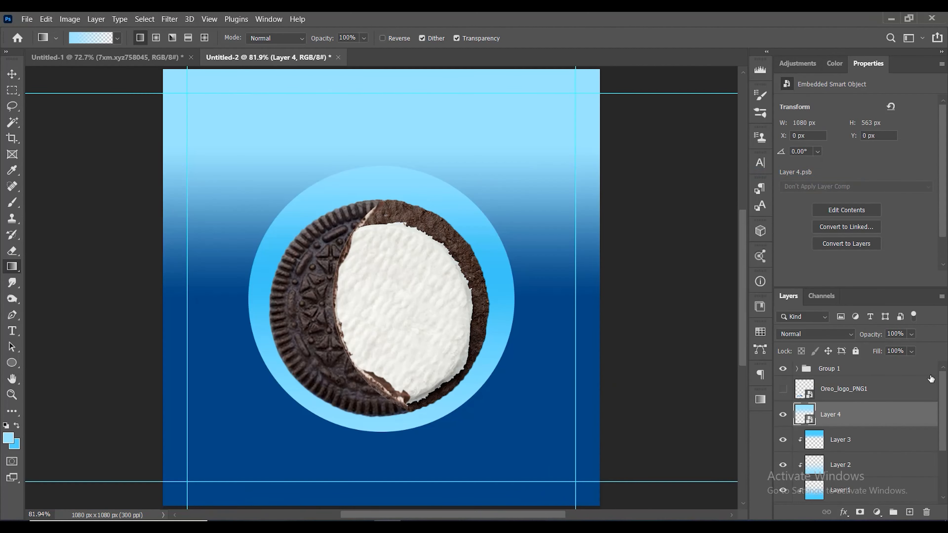
pyautogui.rightClick(840, 421)
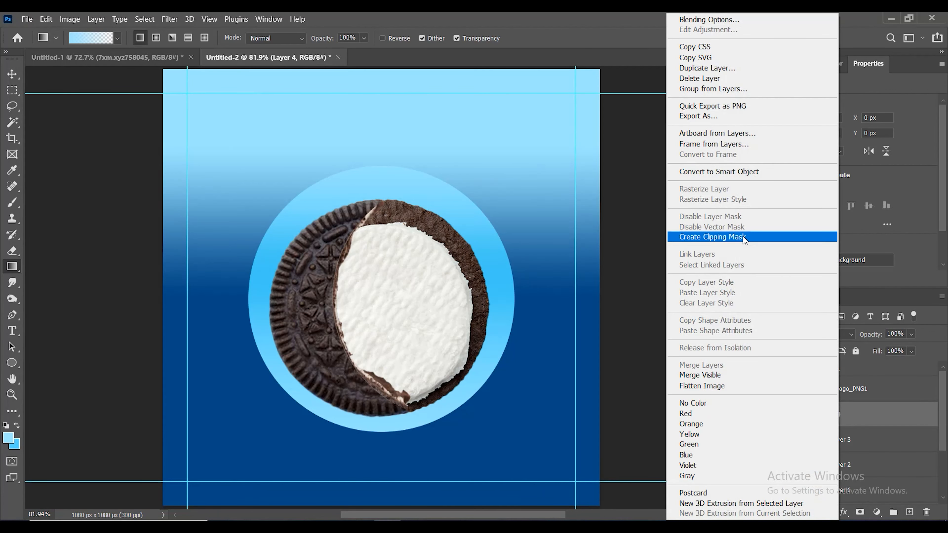
pyautogui.click(743, 236)
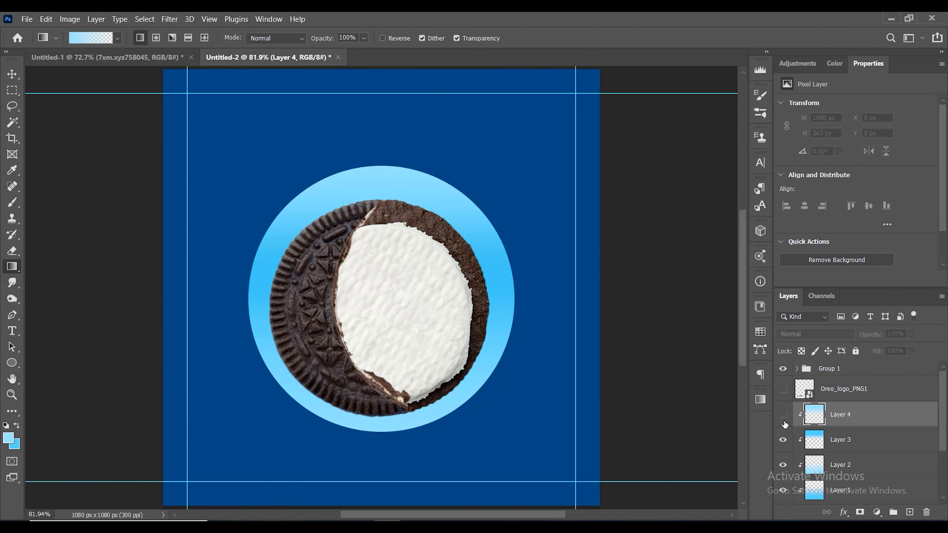
# - Set the blend mode of the four clipped gradient layers to Screen
pyautogui.keyDown('shift'); pyautogui.click(840, 486); pyautogui.keyUp('shift')
pyautogui.click(811, 337)
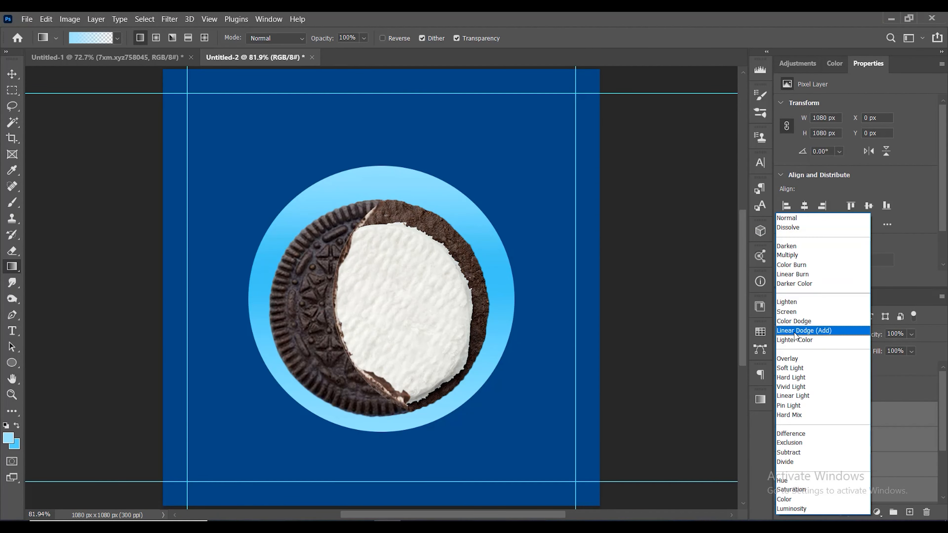
pyautogui.click(794, 312)
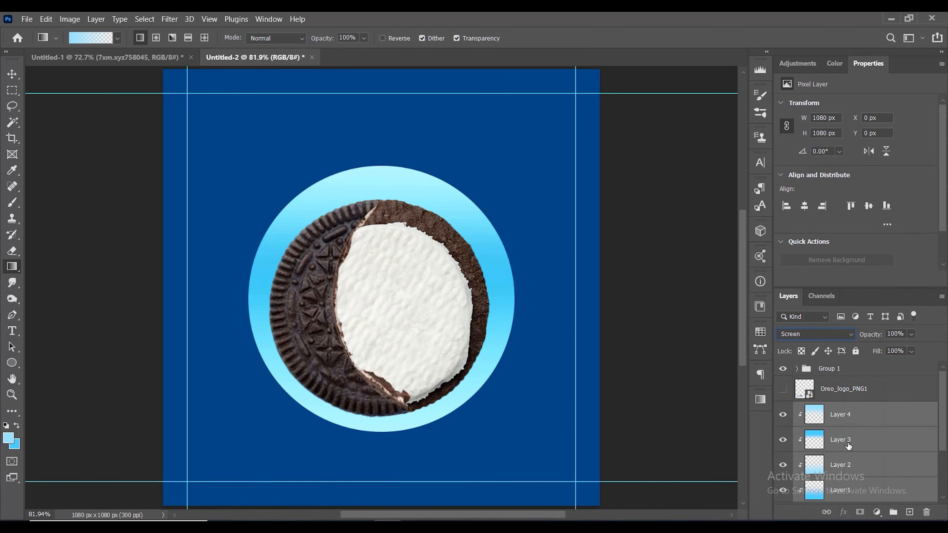
pyautogui.scroll(-2, 849, 446)
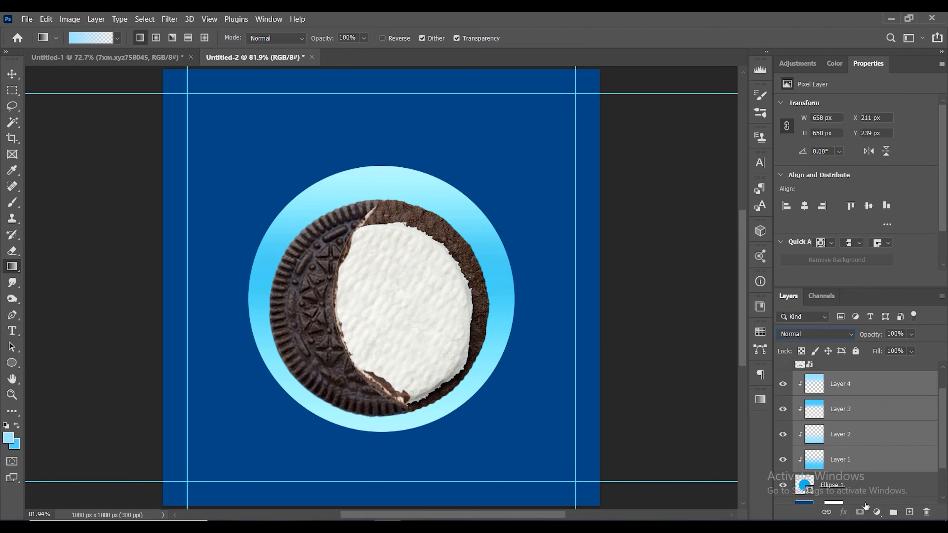
pyautogui.click(836, 485)
pyautogui.click(909, 512)
pyautogui.scroll(-1, 676, 383)
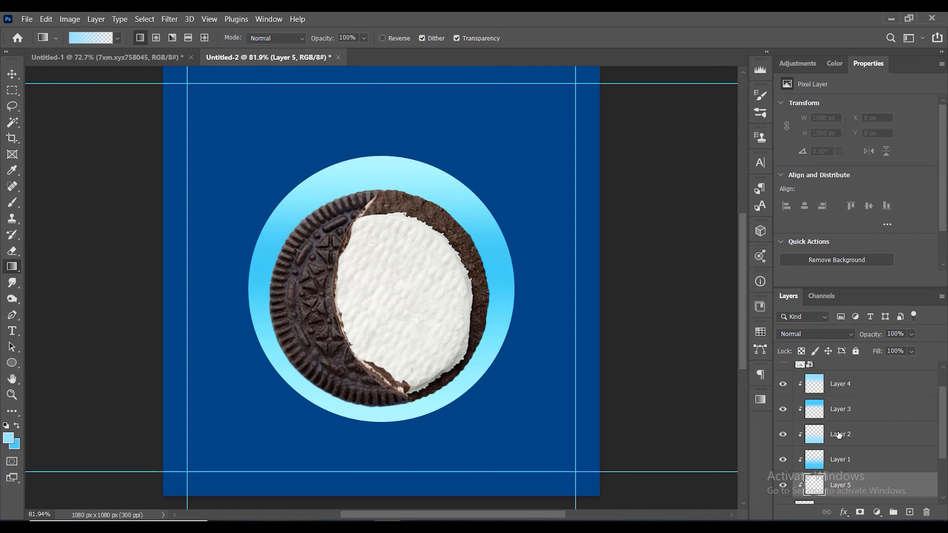
pyautogui.hotkey('ctrl', 'z')
# - Add a layer above the blue color fill and paint a light cyan glow behind the circle with a soft round brush of about 1113 px
pyautogui.scroll(-2, 870, 460)
pyautogui.click(870, 487)
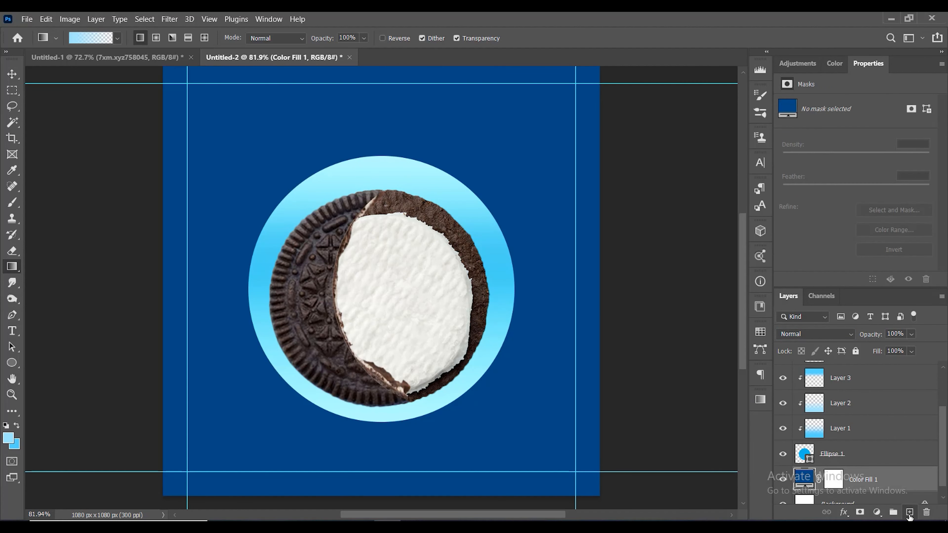
pyautogui.click(909, 512)
pyautogui.click(12, 203)
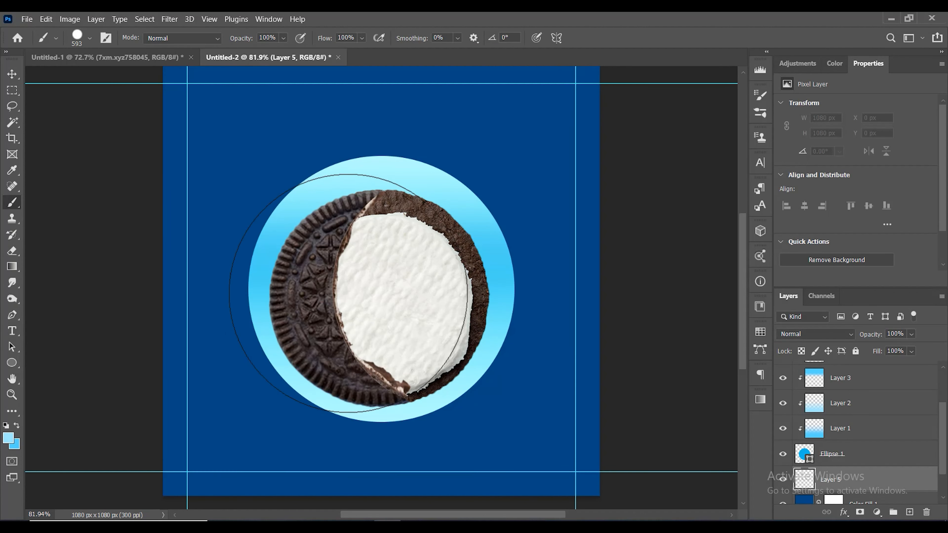
pyautogui.moveTo(388, 285); pyautogui.dragTo(586, 287)
pyautogui.rightClick(393, 284)
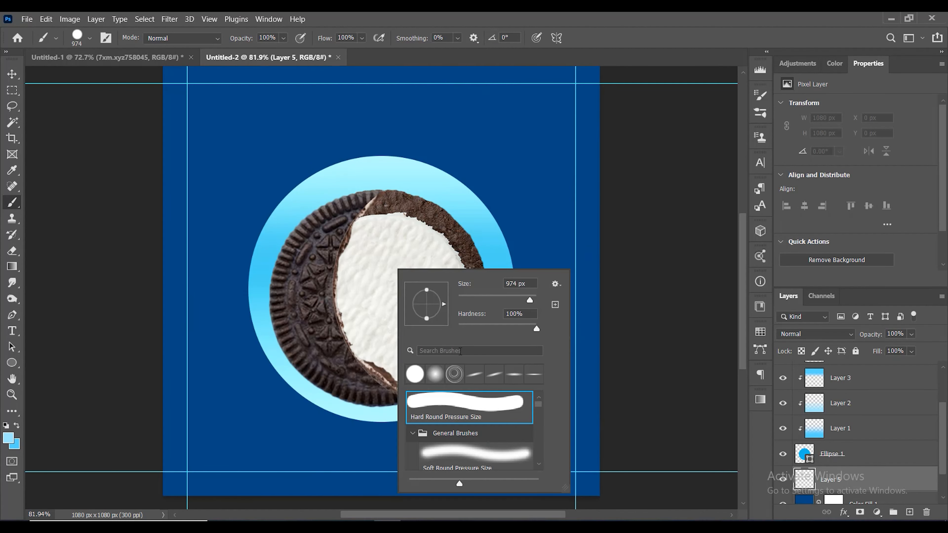
pyautogui.click(437, 376)
pyautogui.click(385, 278)
pyautogui.hotkey('ctrl', 'z')
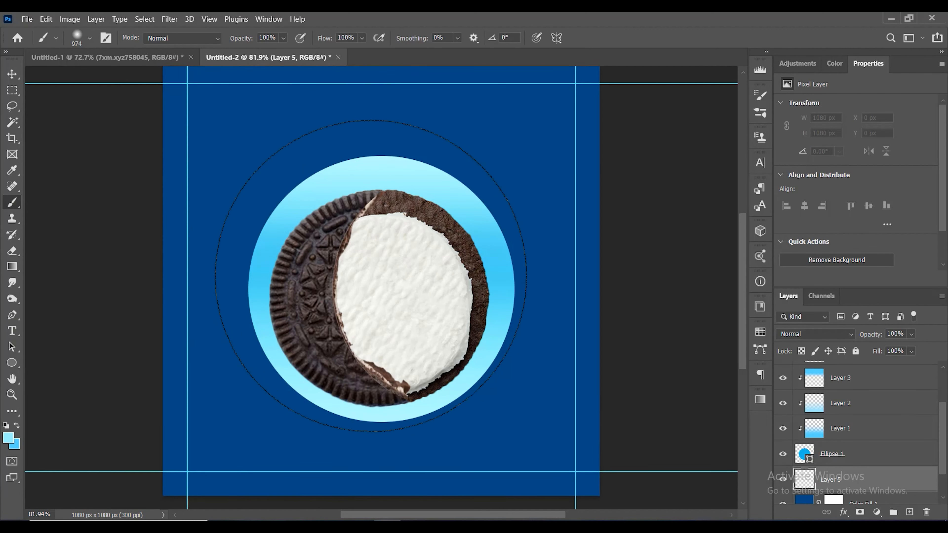
pyautogui.moveTo(388, 284); pyautogui.dragTo(430, 281)
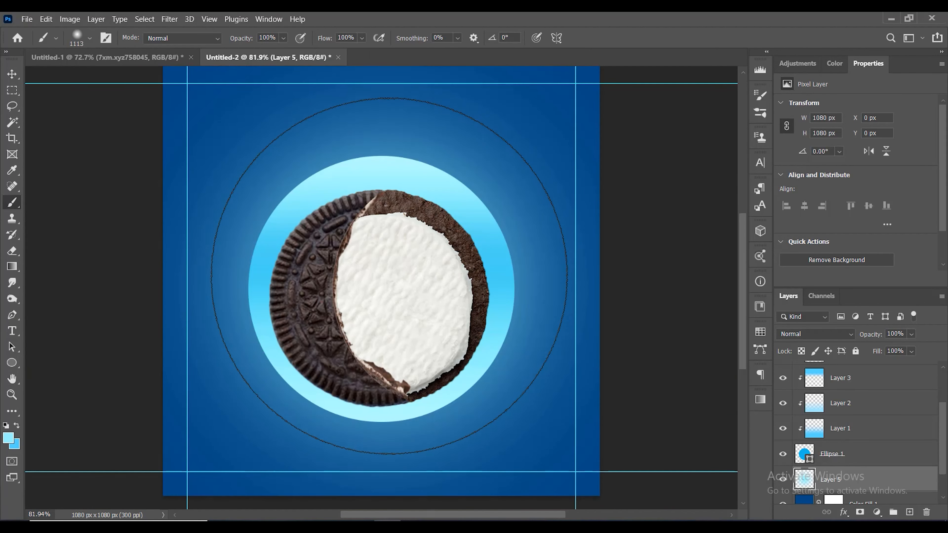
# - Set the cyan glow layer's blend mode to Color Dodge
pyautogui.click(810, 333)
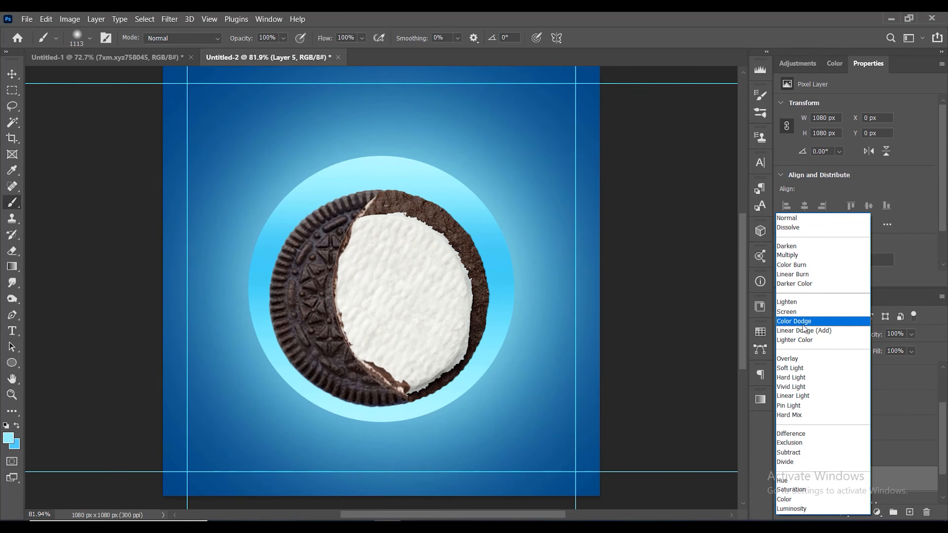
pyautogui.click(799, 322)
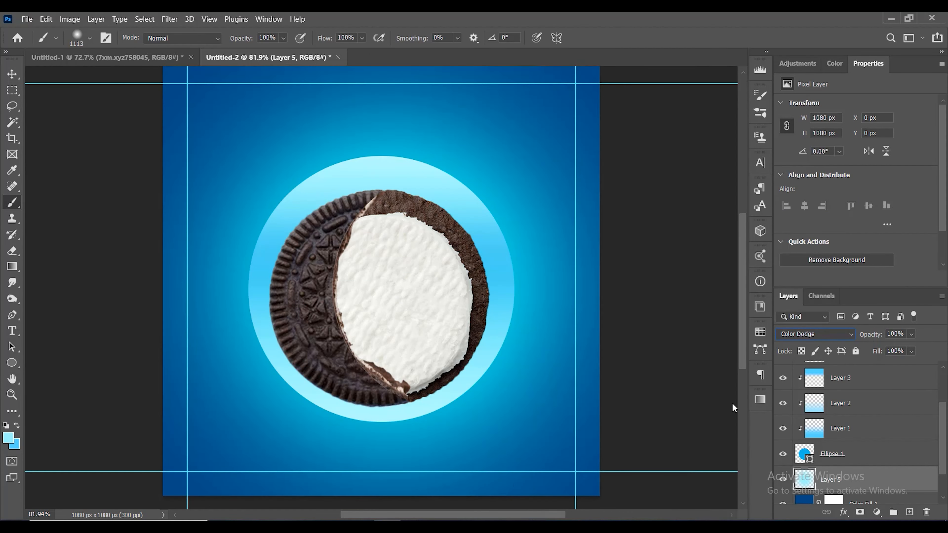
pyautogui.press('v')
# - Add a layer mask to the circle and fade out its lower part with black to transparent gradients drawn upward
pyautogui.click(853, 464)
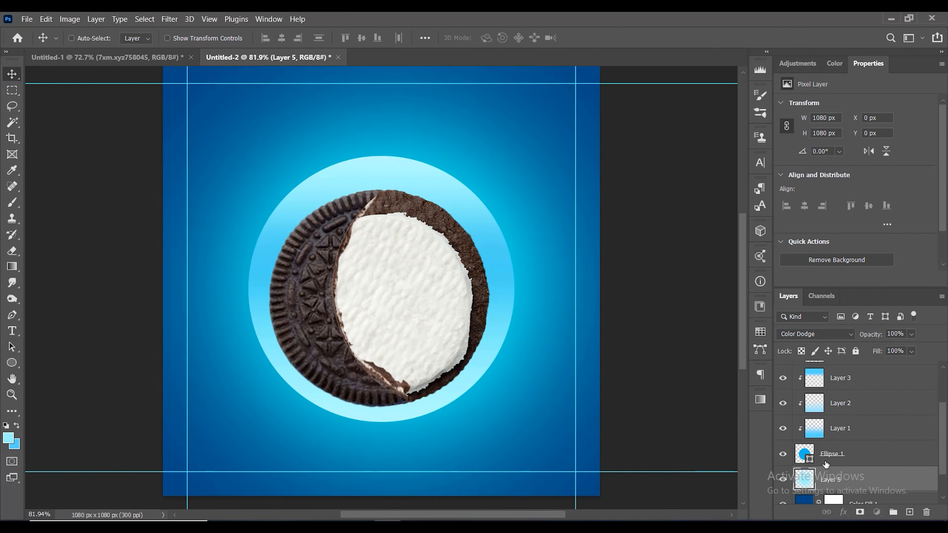
pyautogui.click(860, 512)
pyautogui.click(12, 266)
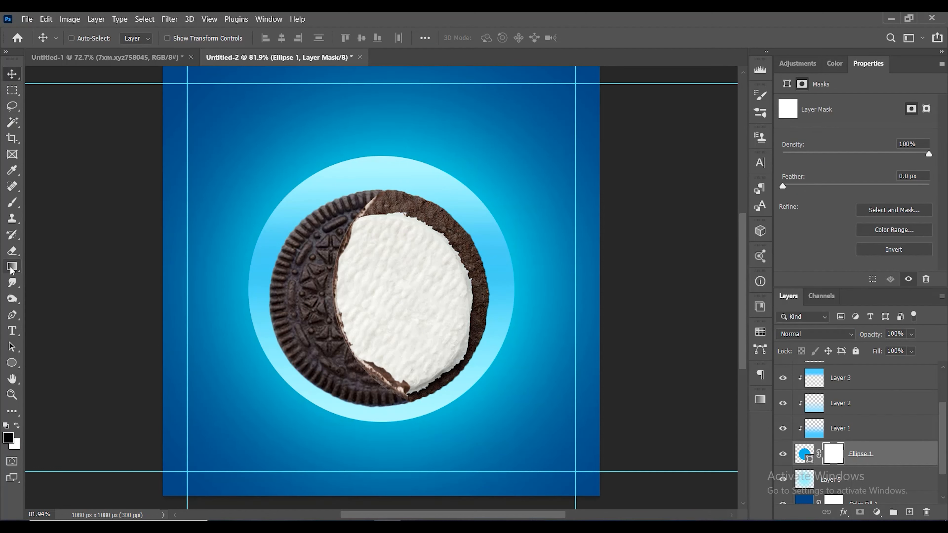
pyautogui.moveTo(376, 356); pyautogui.dragTo(373, 317)
pyautogui.moveTo(381, 457); pyautogui.dragTo(384, 283)
pyautogui.moveTo(371, 433); pyautogui.dragTo(371, 339)
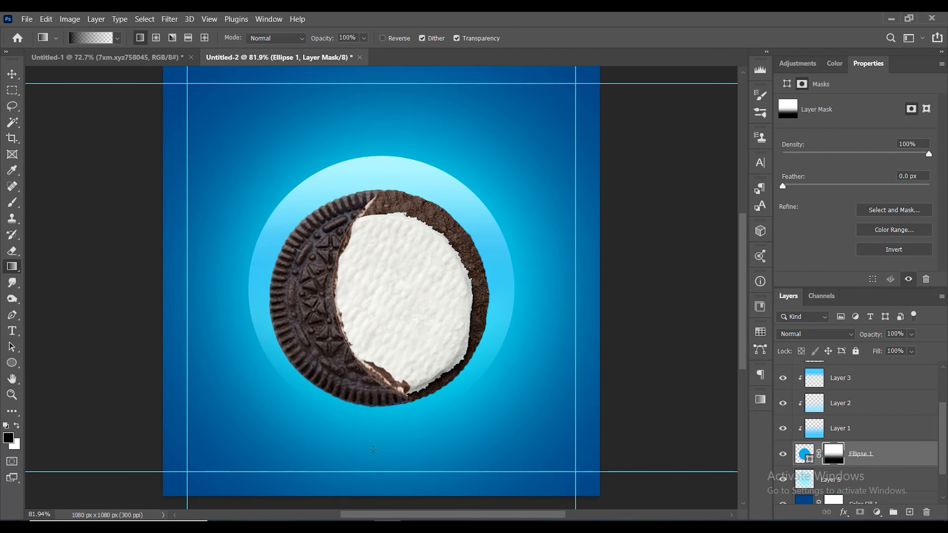
pyautogui.moveTo(397, 280); pyautogui.dragTo(402, 258)
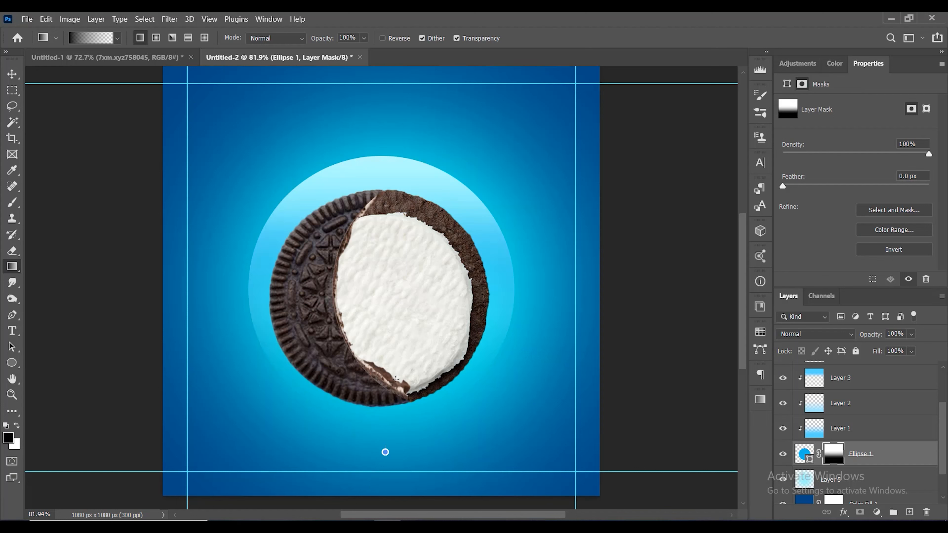
pyautogui.moveTo(385, 406); pyautogui.dragTo(385, 282)
pyautogui.click(13, 76)
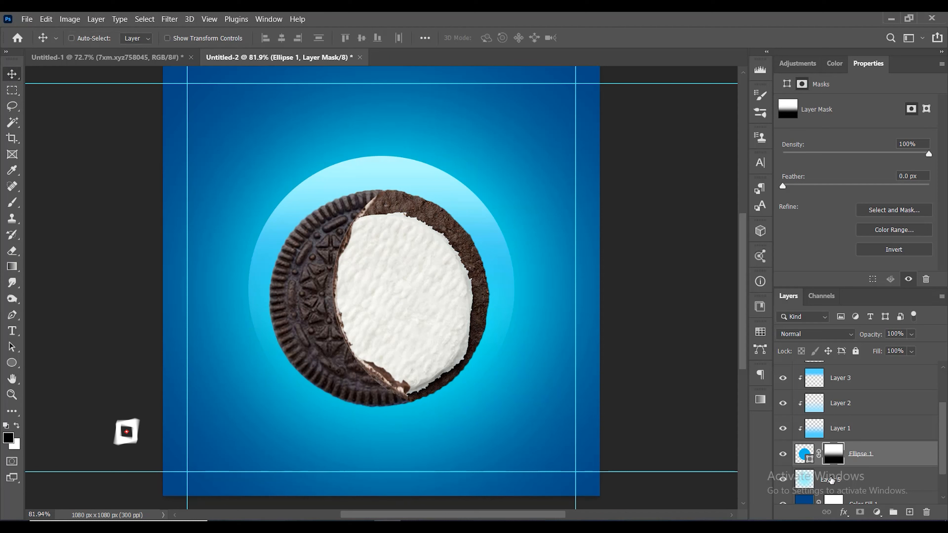
# - Add a layer above the cyan glow and paint a soft #8ee3ff glow behind the cookie with the 1113 px brush
pyautogui.click(835, 479)
pyautogui.click(909, 512)
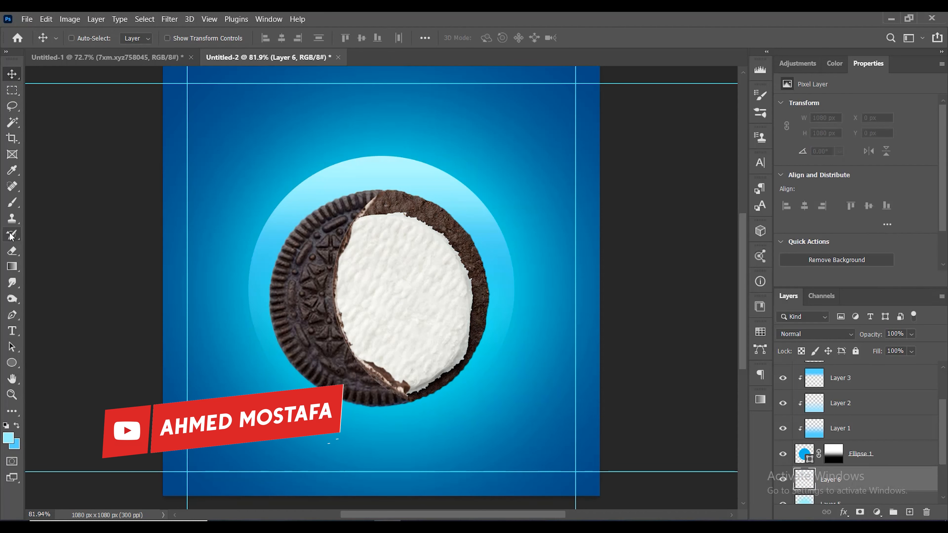
pyautogui.click(12, 204)
pyautogui.click(8, 438)
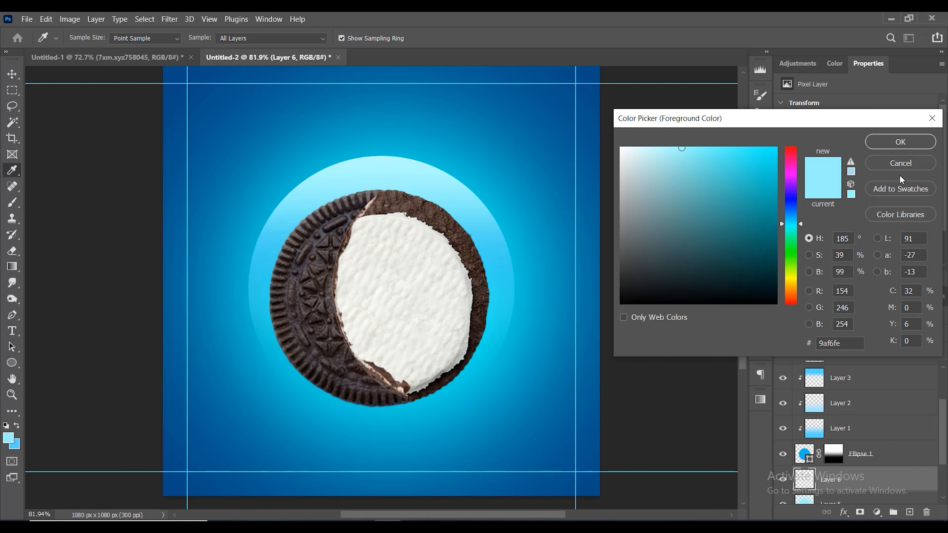
pyautogui.click(901, 165)
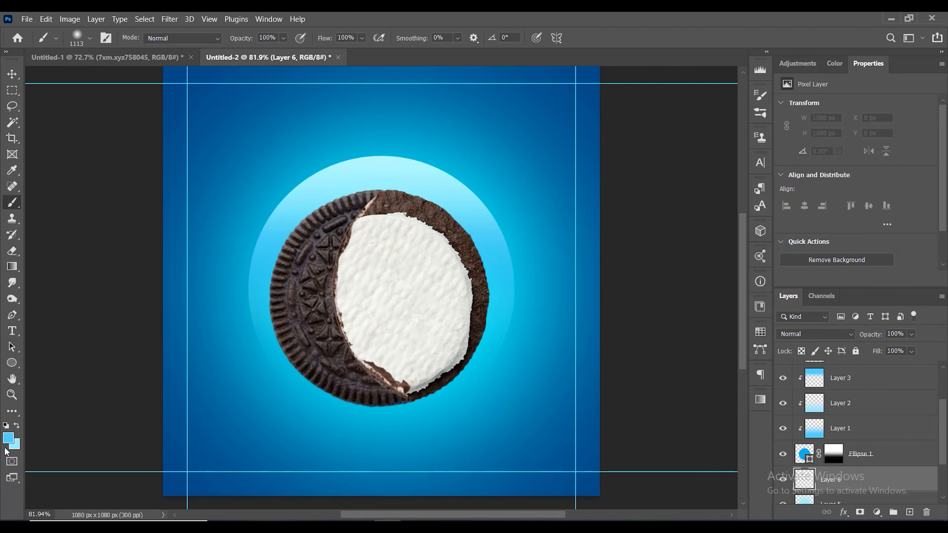
pyautogui.click(7, 442)
pyautogui.moveTo(730, 159); pyautogui.dragTo(690, 129)
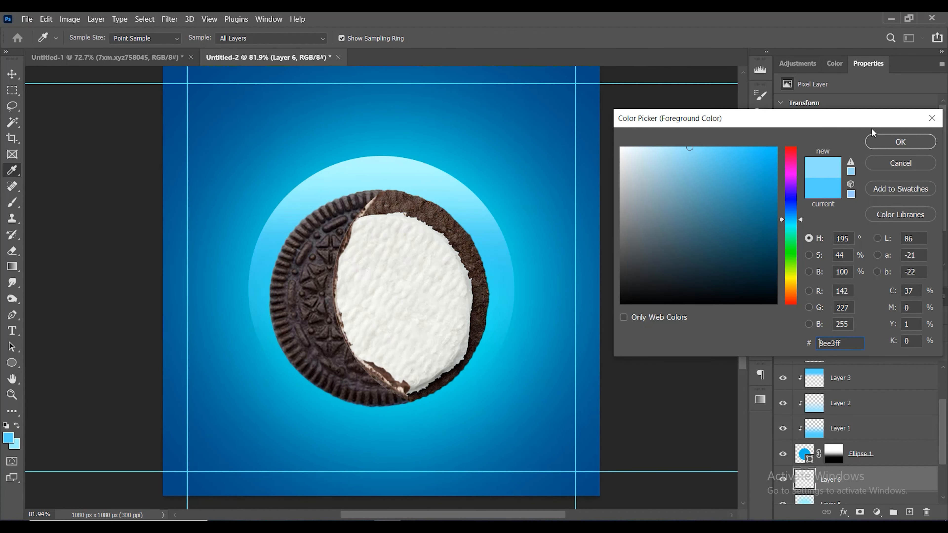
pyautogui.click(900, 142)
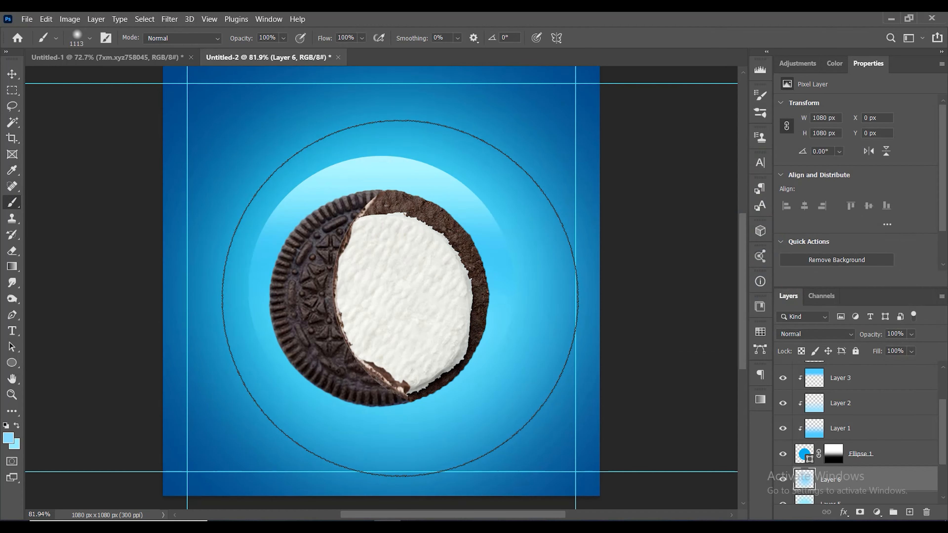
pyautogui.click(12, 74)
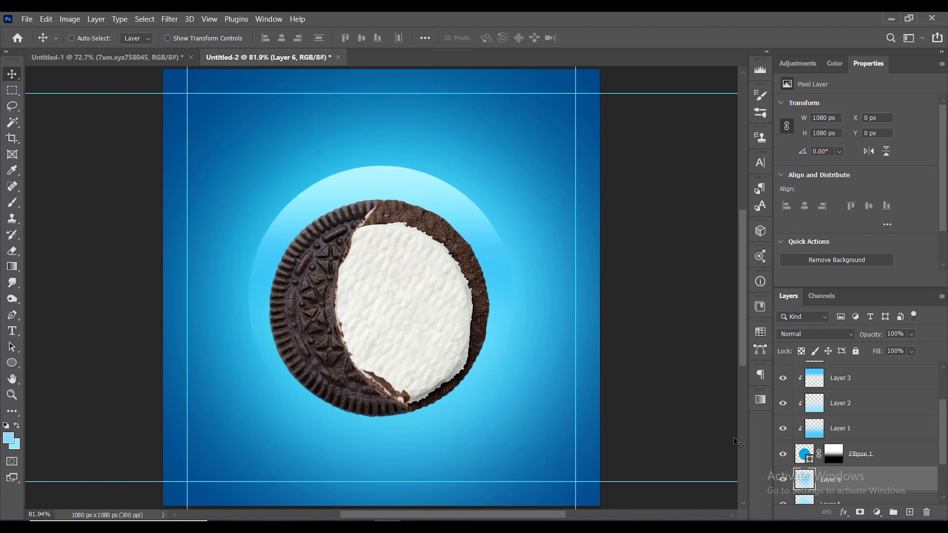
# - Group all layers from the blue color fill up to the topmost clipped gradient layer
pyautogui.scroll(-2, 839, 481)
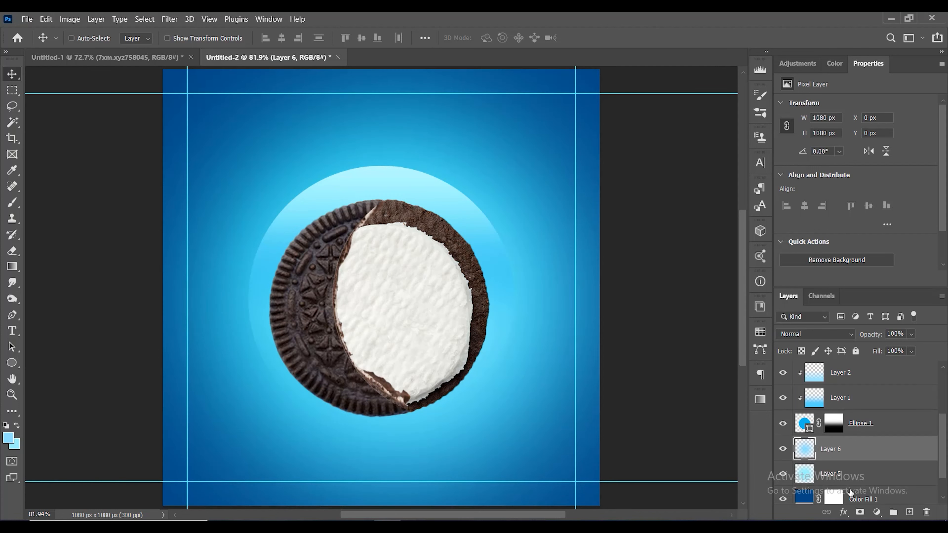
pyautogui.click(859, 486)
pyautogui.scroll(6, 870, 454)
pyautogui.scroll(-5, 863, 480)
pyautogui.scroll(-3, 861, 494)
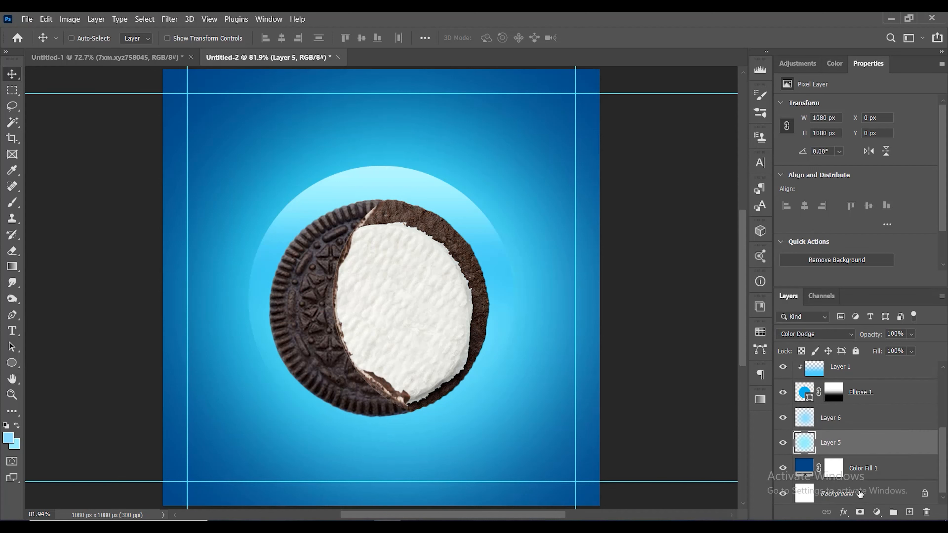
pyautogui.click(855, 479)
pyautogui.scroll(6, 853, 407)
pyautogui.keyDown('shift'); pyautogui.click(853, 405); pyautogui.keyUp('shift')
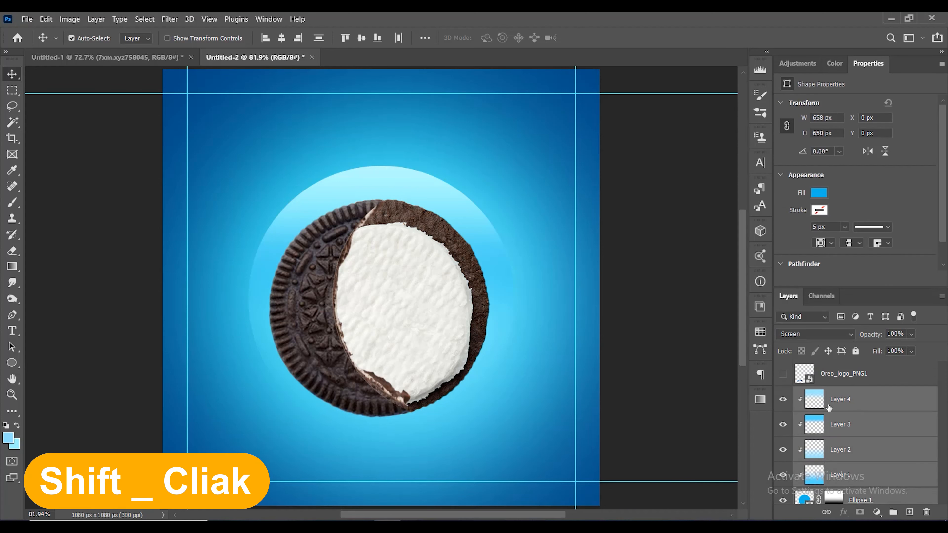
pyautogui.hotkey('ctrl', 'g')
# - Add a Multiply drop shadow to the base cookie layer with 40% opacity, 135° angle, 15 px distance, 10% spread and 13 px size
pyautogui.click(798, 373)
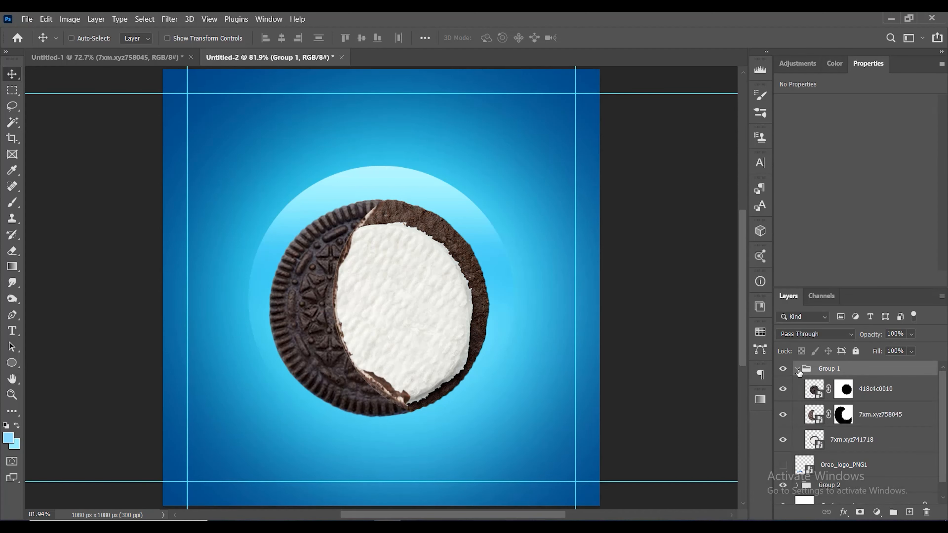
pyautogui.scroll(-2, 842, 409)
pyautogui.click(854, 429)
pyautogui.rightClick(855, 430)
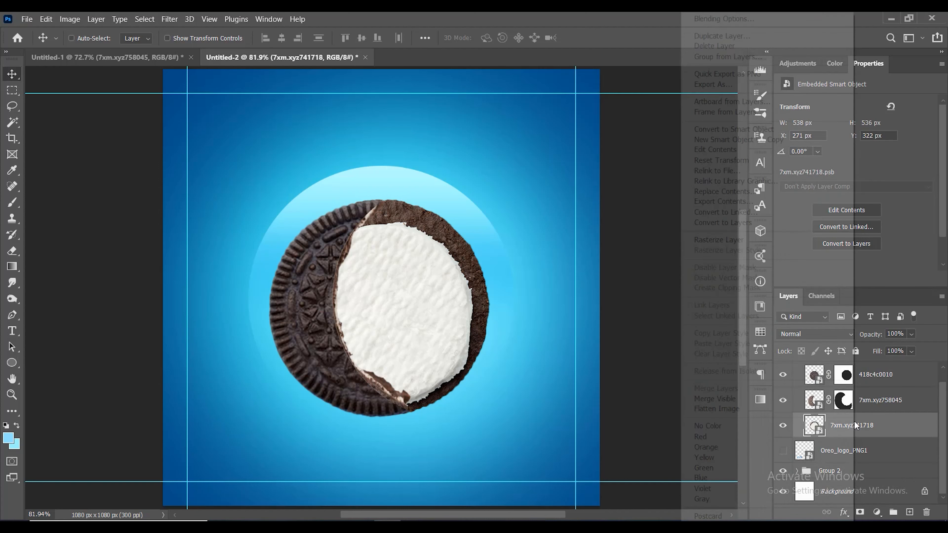
pyautogui.press('Escape')
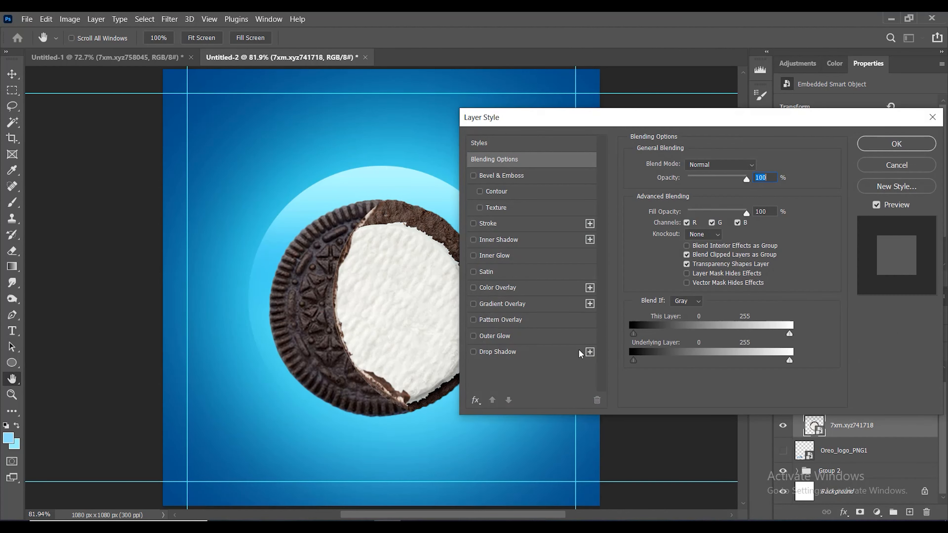
pyautogui.click(579, 351)
pyautogui.moveTo(598, 118); pyautogui.dragTo(681, 98)
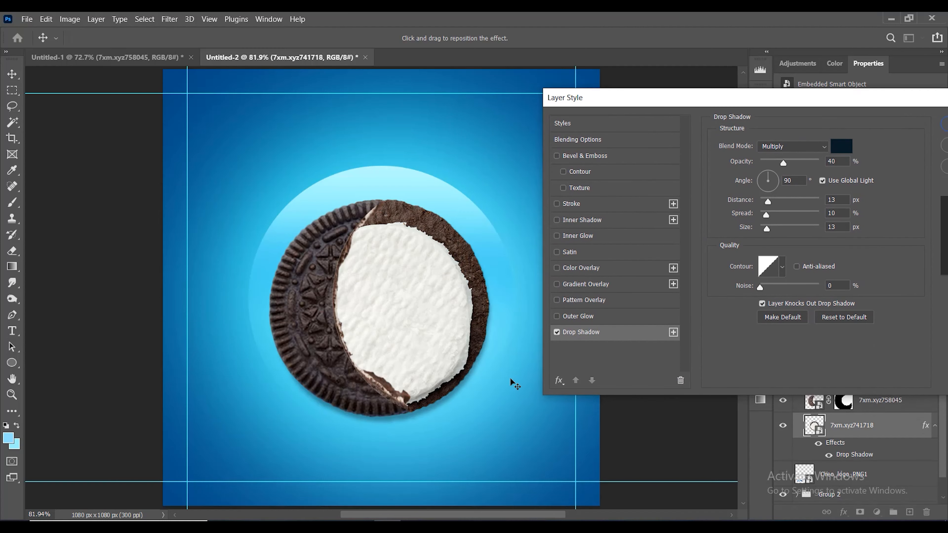
pyautogui.moveTo(510, 378); pyautogui.dragTo(514, 376)
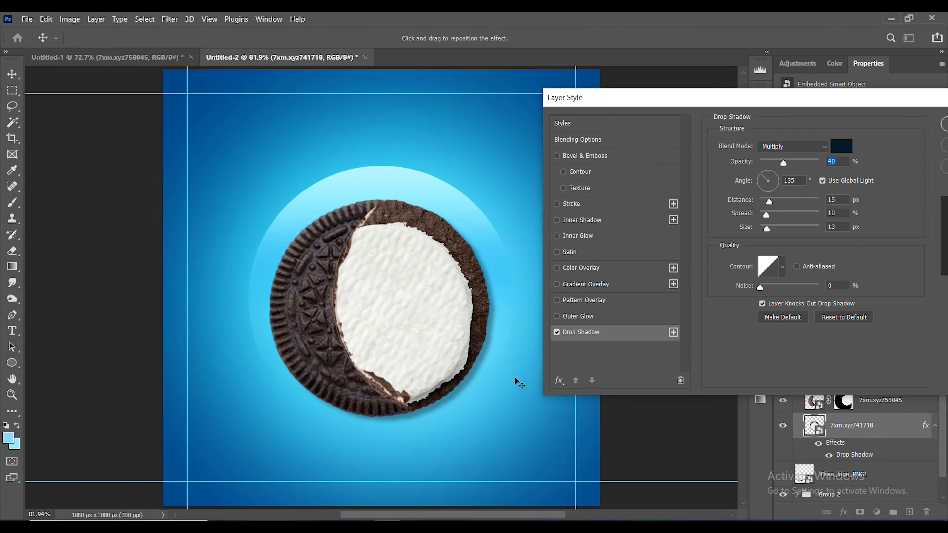
pyautogui.moveTo(709, 102); pyautogui.dragTo(632, 119)
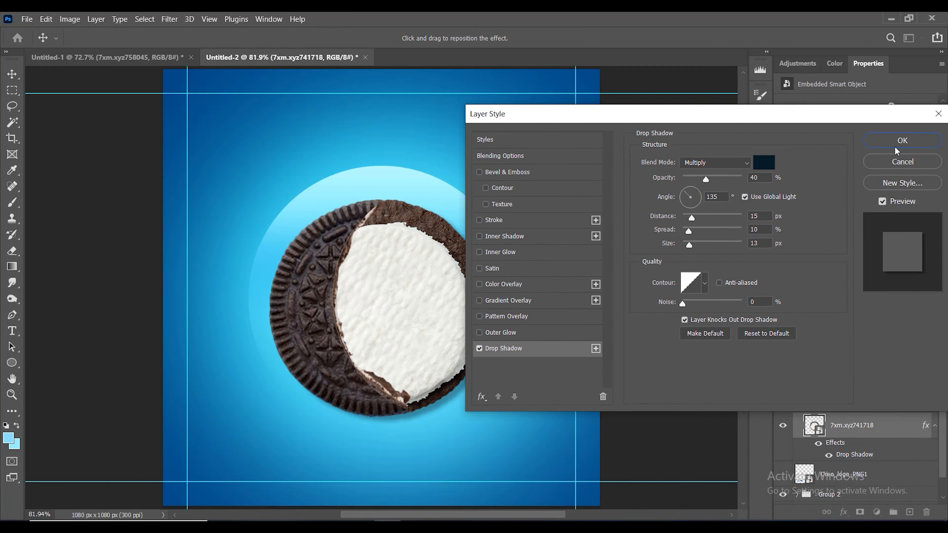
pyautogui.click(896, 143)
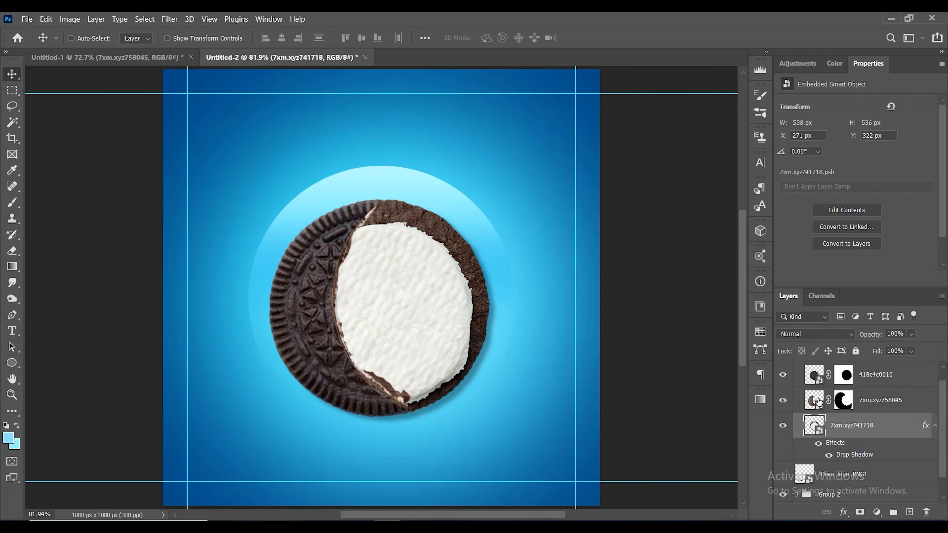
# - Add a drop shadow to the crescent cookie layer with 40% opacity, 98° angle, 1 px distance, 28% spread and 21 px size
pyautogui.click(814, 405)
pyautogui.rightClick(815, 405)
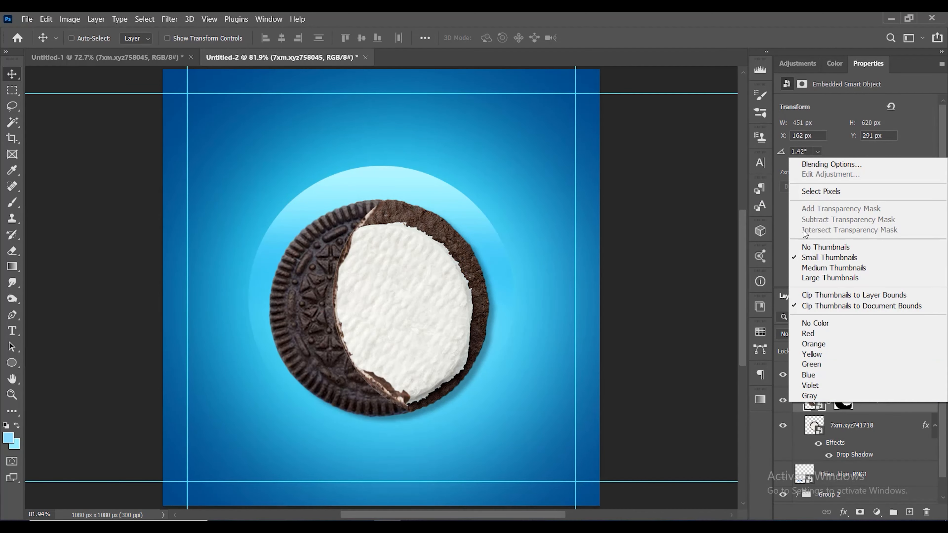
pyautogui.click(890, 404)
pyautogui.rightClick(890, 401)
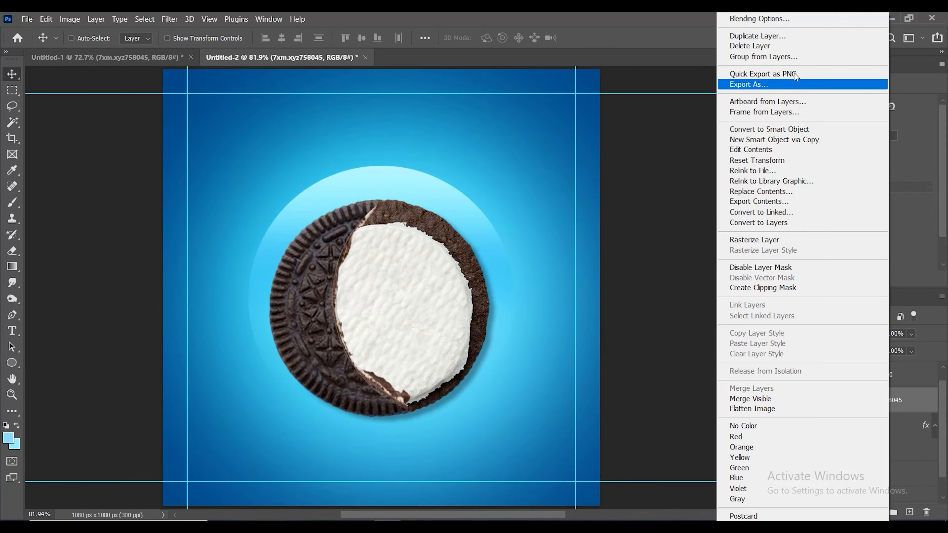
pyautogui.click(746, 17)
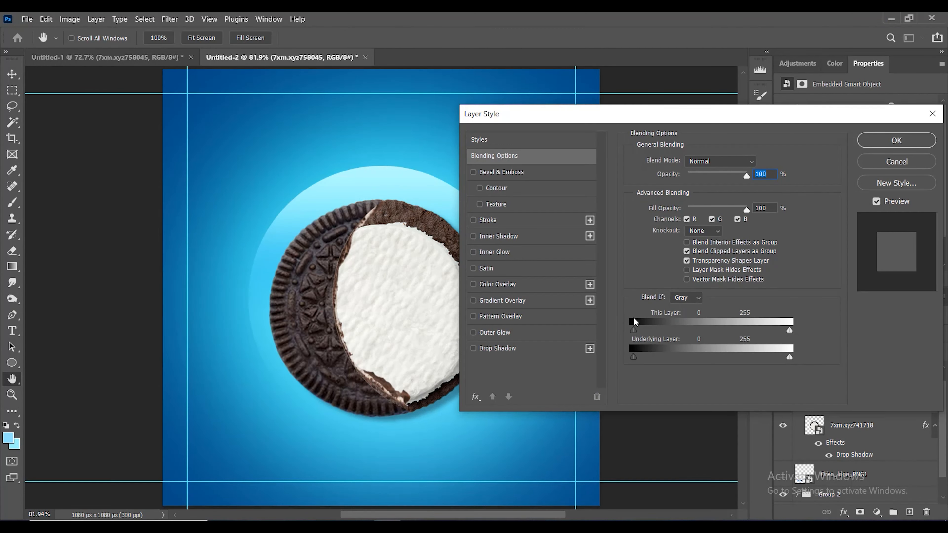
pyautogui.click(545, 355)
pyautogui.moveTo(396, 274); pyautogui.dragTo(396, 275)
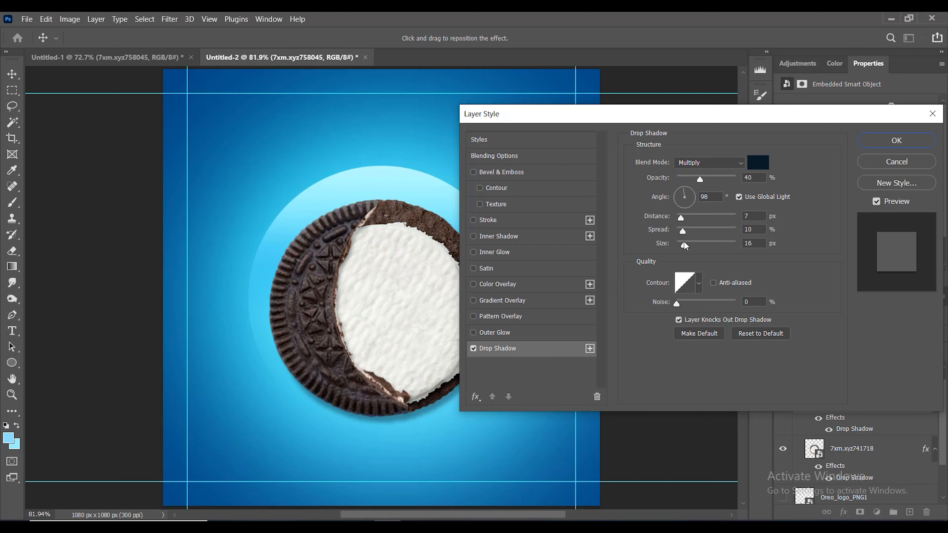
pyautogui.moveTo(685, 245); pyautogui.dragTo(678, 215)
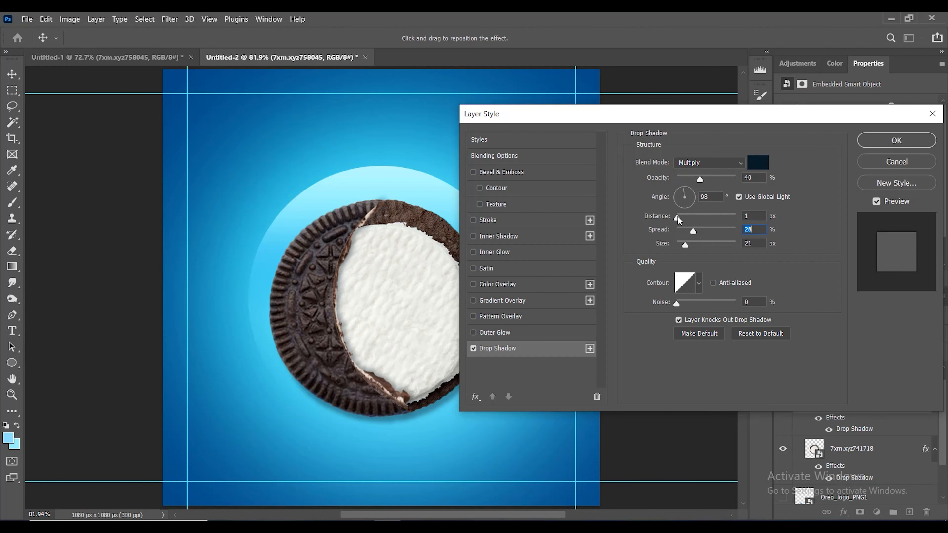
pyautogui.click(896, 140)
pyautogui.scroll(-1, 654, 302)
pyautogui.scroll(1, 513, 333)
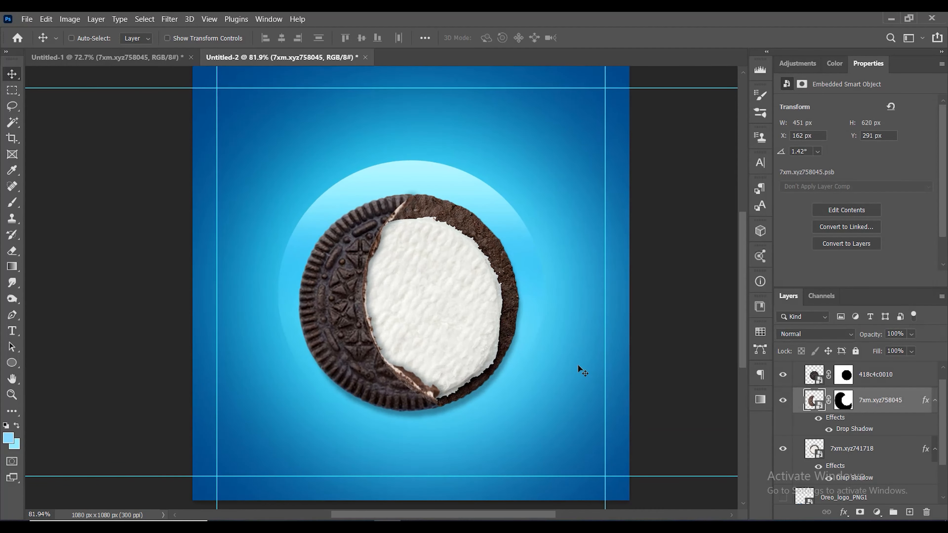
# - Change the base cookie's drop shadow to a 145° angle and 80% opacity, and collapse the cookie group
pyautogui.click(856, 459)
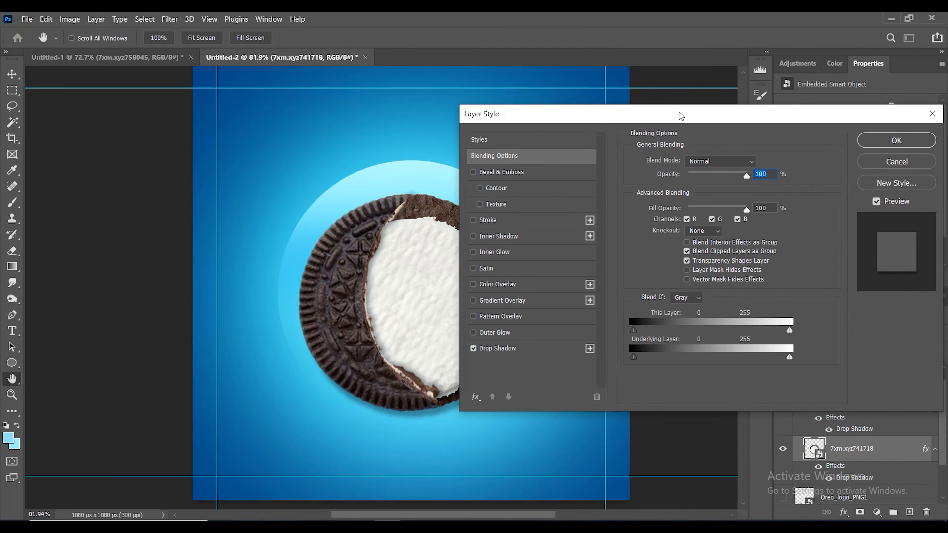
pyautogui.moveTo(680, 115); pyautogui.dragTo(730, 107)
pyautogui.click(553, 342)
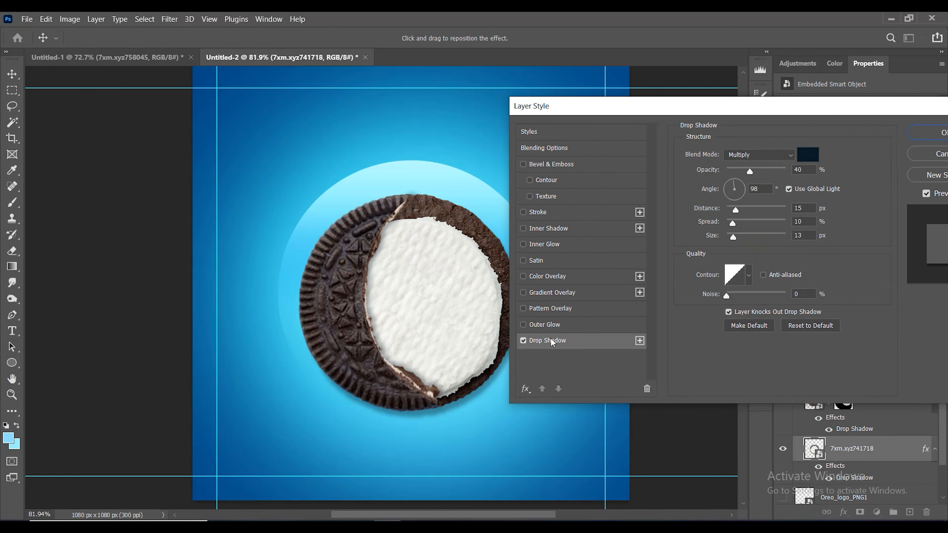
pyautogui.moveTo(736, 211); pyautogui.dragTo(736, 212)
pyautogui.moveTo(480, 399); pyautogui.dragTo(482, 402)
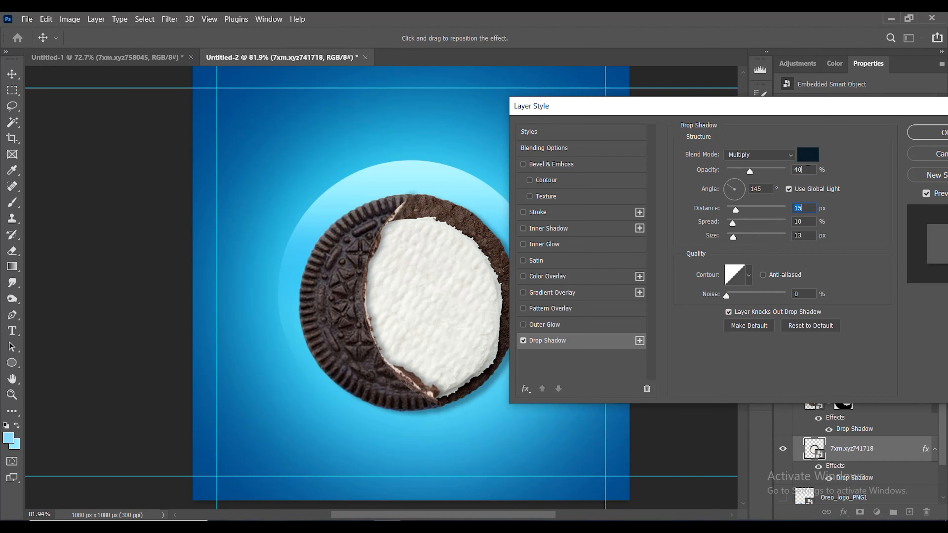
pyautogui.write('80')
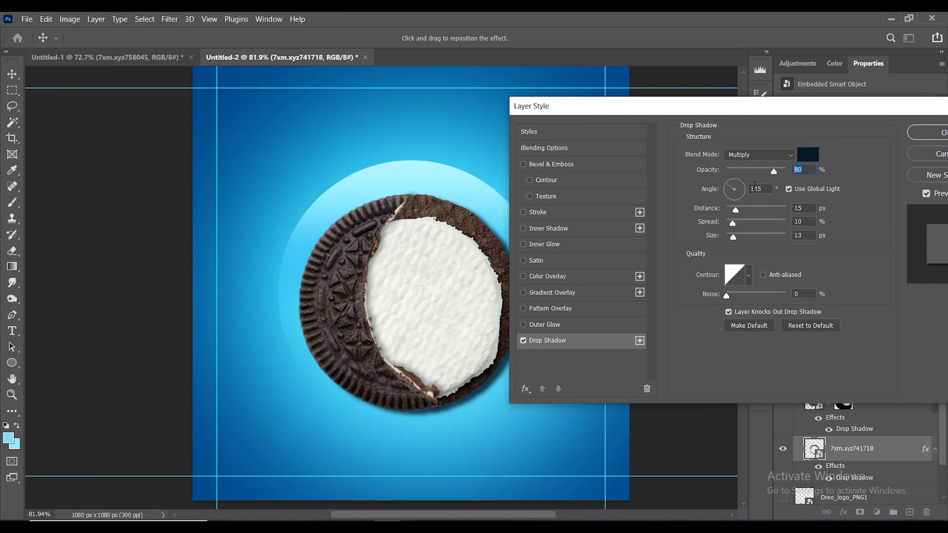
pyautogui.press('Return')
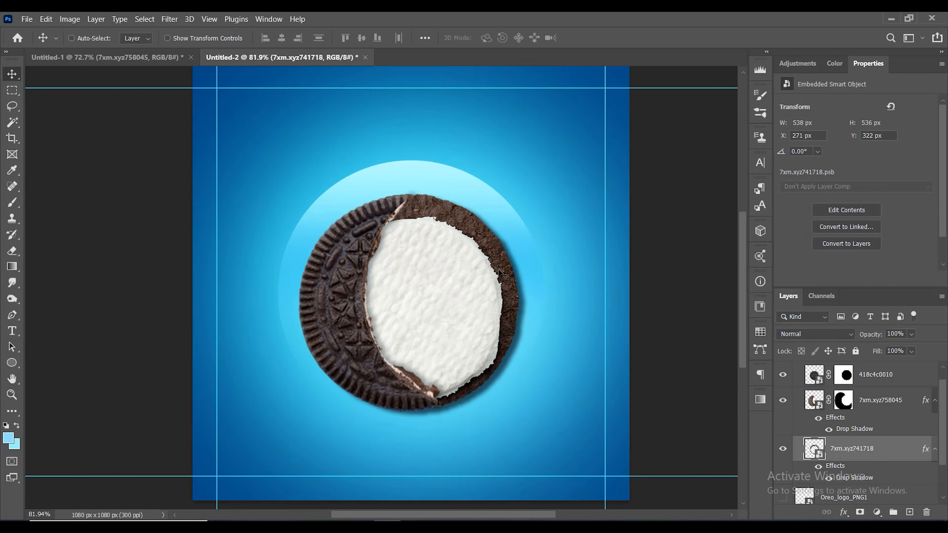
pyautogui.scroll(2, 894, 408)
pyautogui.click(798, 370)
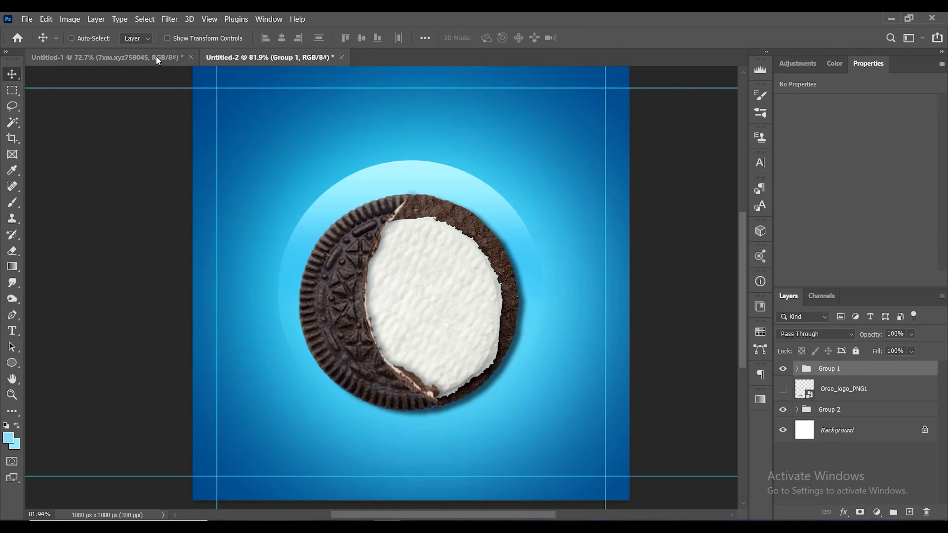
# - Bring the geometric Islamic pattern from Untitled-1 into the post and enlarge it to about 1130 px to cover the canvas
pyautogui.click(164, 57)
pyautogui.press('ctrl')
pyautogui.moveTo(317, 219); pyautogui.dragTo(415, 299)
pyautogui.hotkey('ctrl', 't')
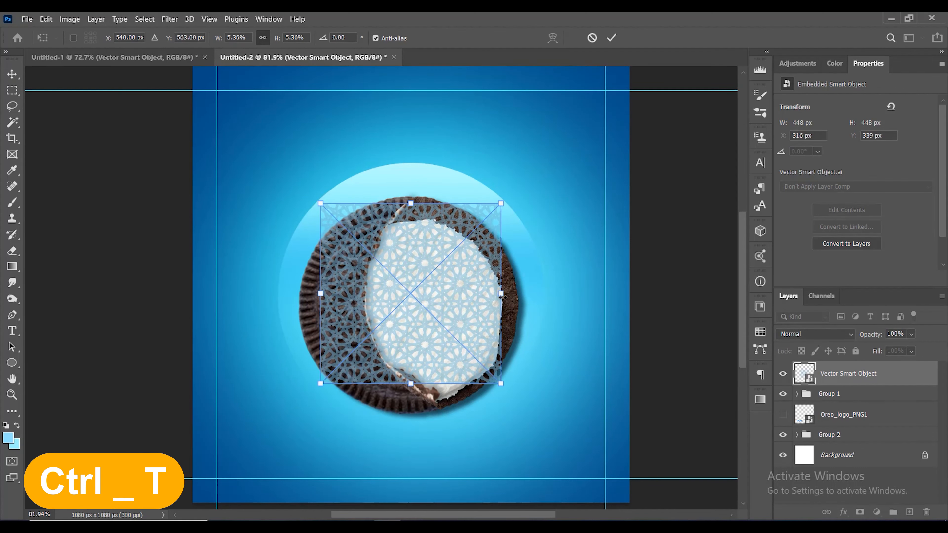
pyautogui.moveTo(479, 294); pyautogui.dragTo(640, 355)
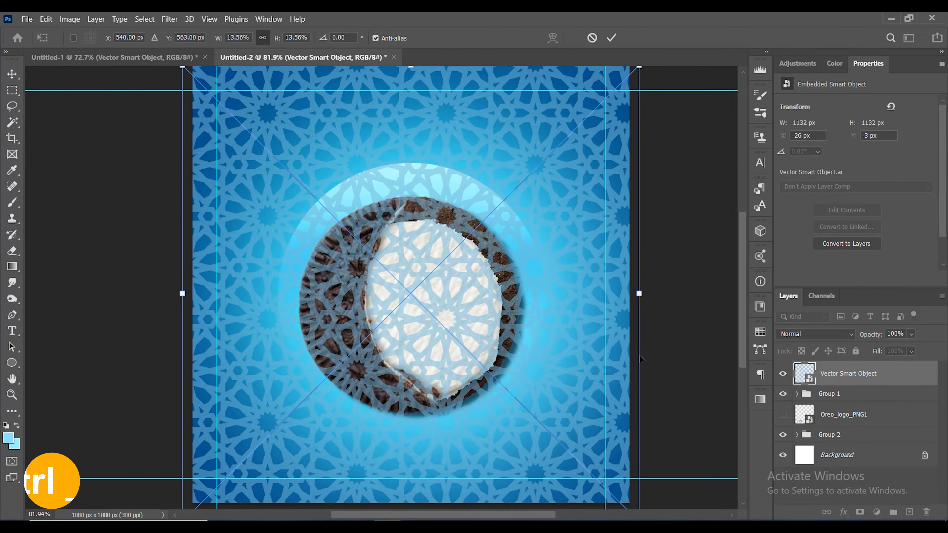
pyautogui.press('Return')
# - Move the pattern layer into the background group, directly above the blue color fill
pyautogui.moveTo(855, 375); pyautogui.dragTo(803, 444)
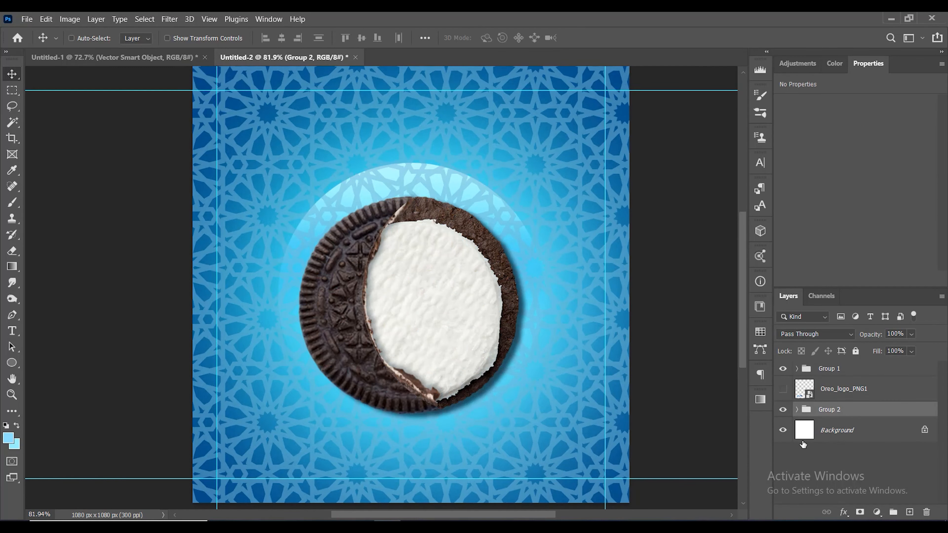
pyautogui.click(798, 410)
pyautogui.scroll(-3, 836, 428)
pyautogui.moveTo(838, 391); pyautogui.dragTo(836, 454)
# - Set the pattern layer's blend mode to Multiply, lower its opacity, and collapse the background group
pyautogui.click(827, 337)
pyautogui.click(800, 255)
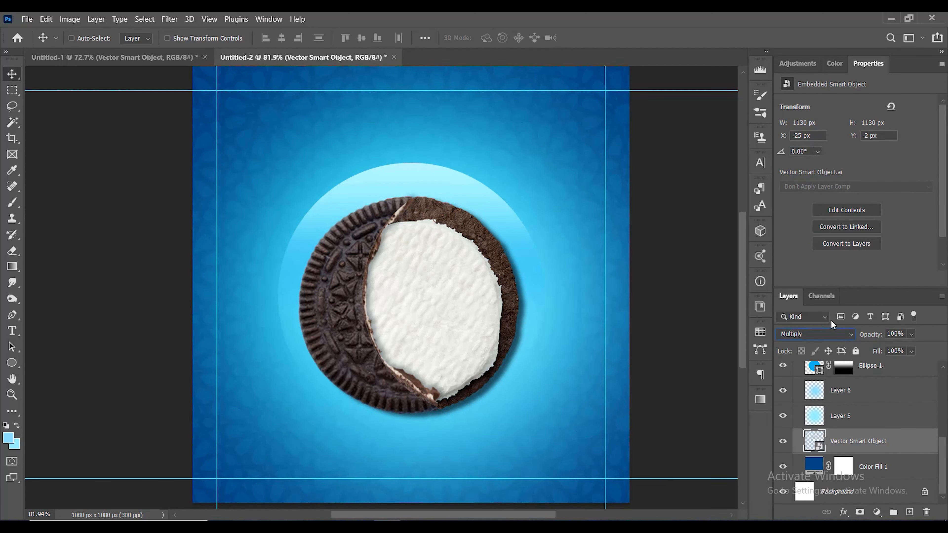
pyautogui.click(905, 334)
pyautogui.write('40')
pyautogui.press('Return')
pyautogui.moveTo(900, 335); pyautogui.dragTo(851, 346)
pyautogui.scroll(4, 825, 430)
pyautogui.click(801, 388)
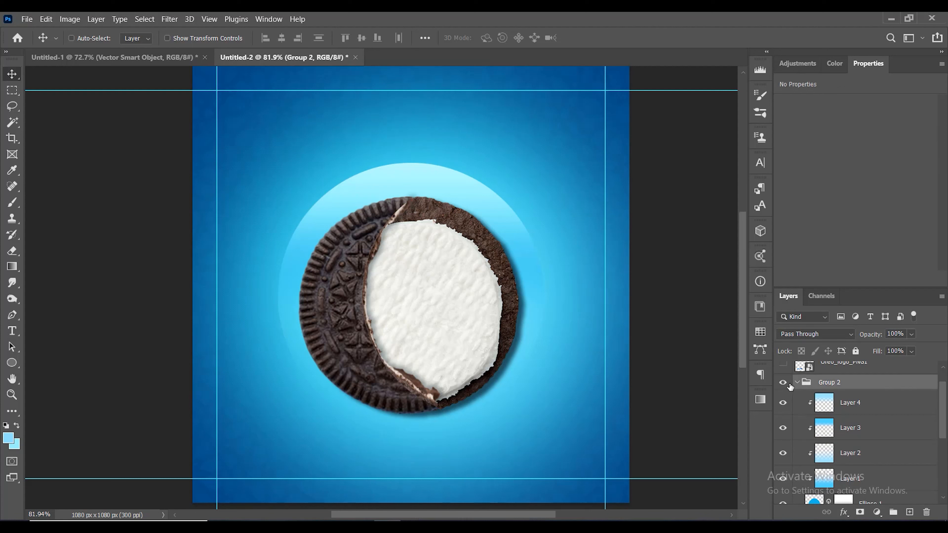
pyautogui.click(797, 383)
pyautogui.click(803, 380)
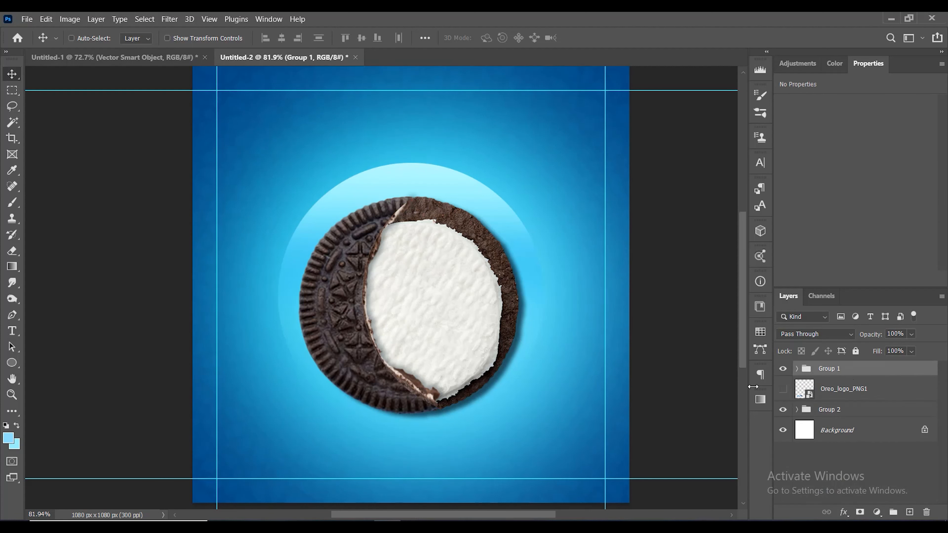
# - Try to shift the cookie group and the circle and glow layers down together, and undo the trial moves
pyautogui.click(797, 410)
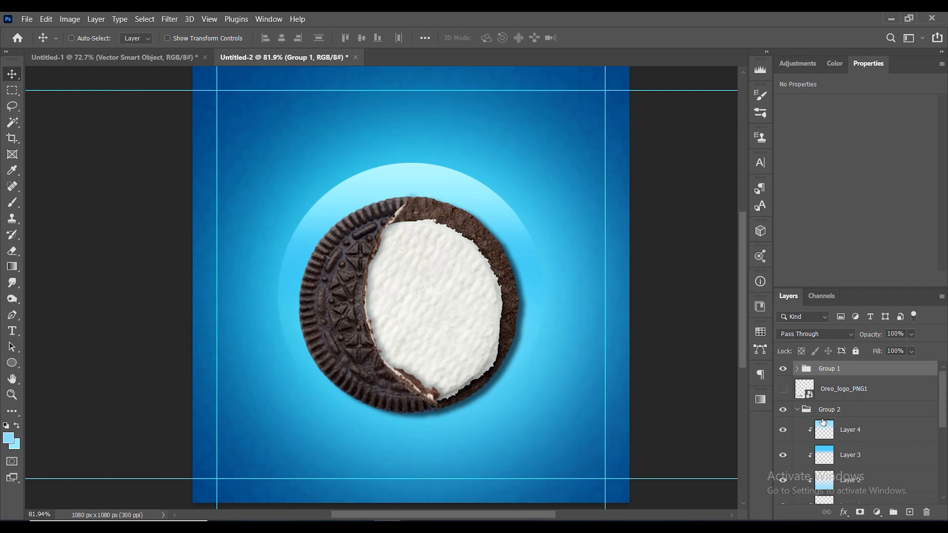
pyautogui.click(848, 433)
pyautogui.keyDown('ctrl'); pyautogui.click(846, 461); pyautogui.keyUp('ctrl')
pyautogui.keyDown('ctrl'); pyautogui.click(843, 482); pyautogui.keyUp('ctrl')
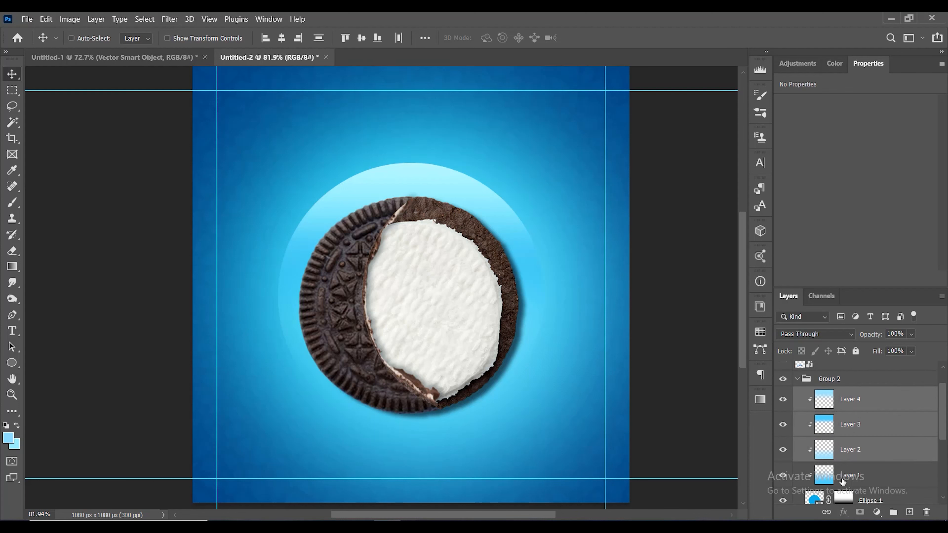
pyautogui.keyDown('ctrl'); pyautogui.click(845, 480); pyautogui.keyUp('ctrl')
pyautogui.scroll(-2, 850, 487)
pyautogui.keyDown('ctrl'); pyautogui.click(868, 468); pyautogui.keyUp('ctrl')
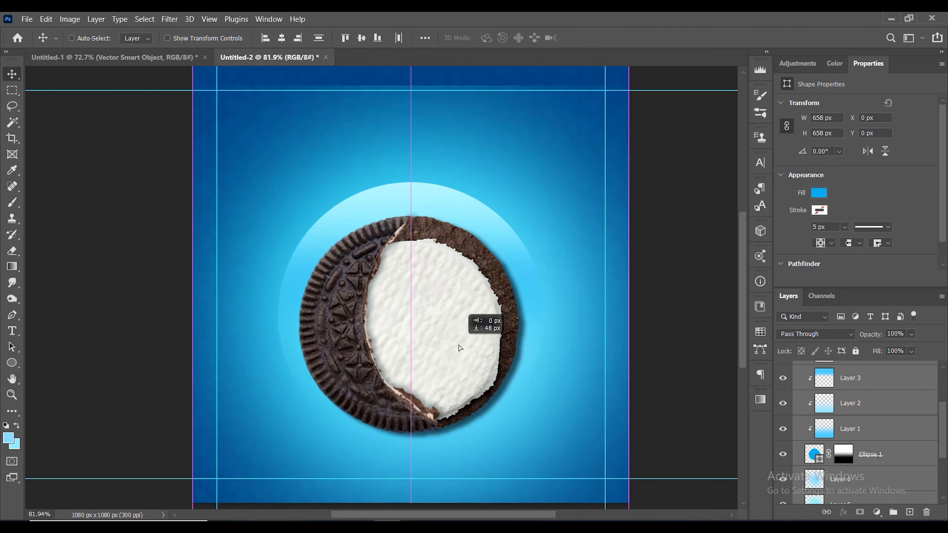
pyautogui.hotkey('ctrl', 'g')
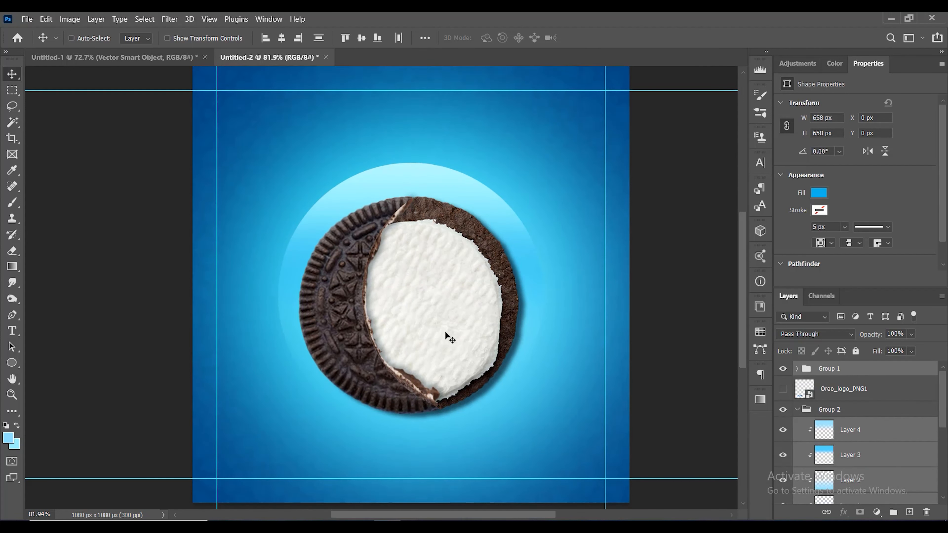
pyautogui.moveTo(446, 333); pyautogui.dragTo(450, 348)
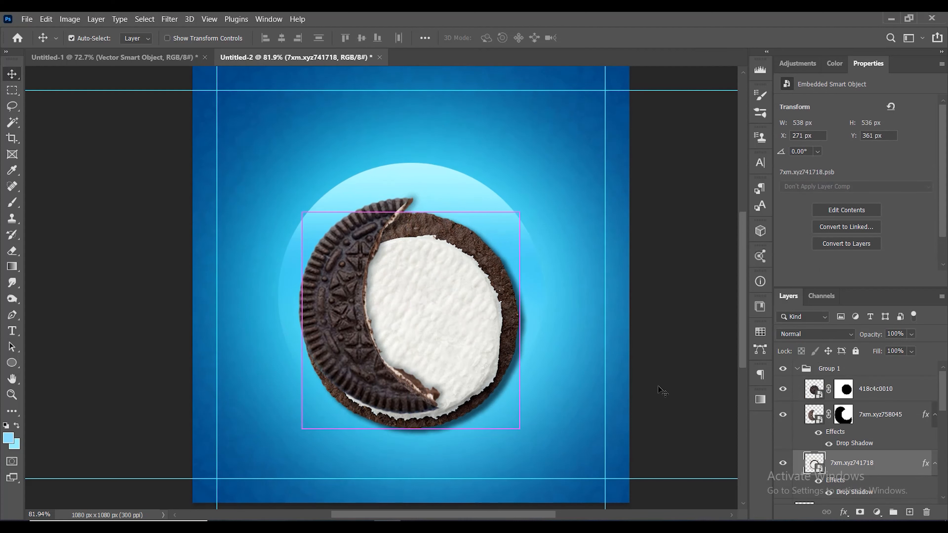
pyautogui.hotkey('ctrl', 'z')
# - Move the collapsed cookie group together with all circle and glow layers down about 48 px
pyautogui.click(794, 373)
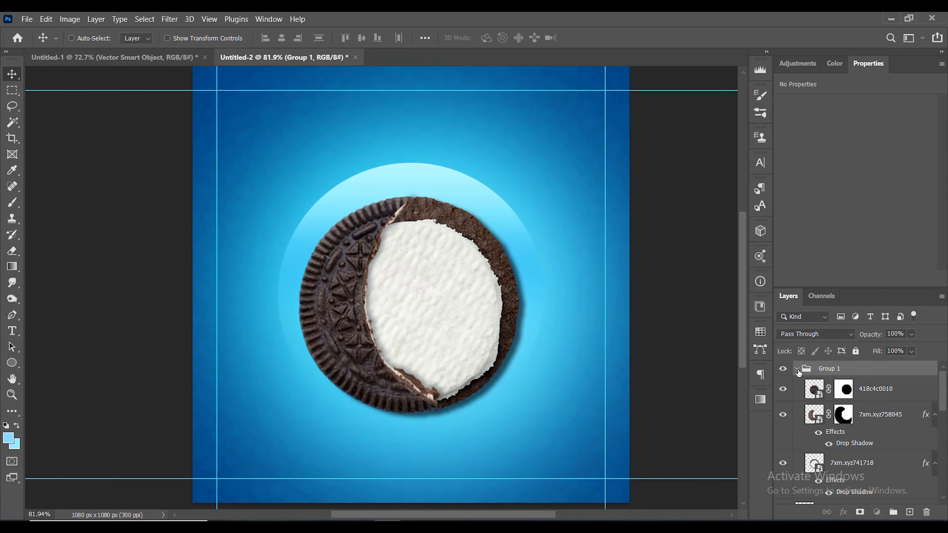
pyautogui.click(798, 373)
pyautogui.scroll(-1, 839, 429)
pyautogui.keyDown('ctrl'); pyautogui.click(847, 392); pyautogui.keyUp('ctrl')
pyautogui.keyDown('ctrl'); pyautogui.click(847, 411); pyautogui.keyUp('ctrl')
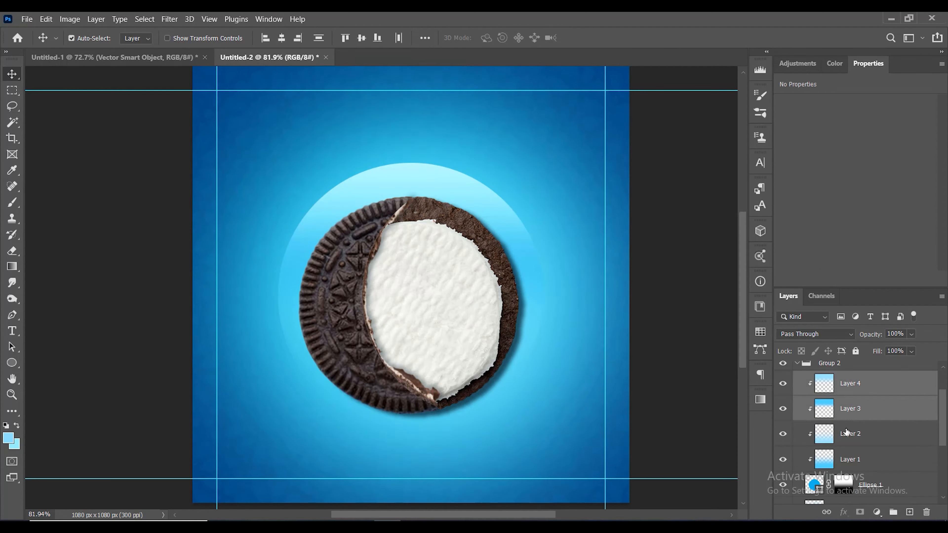
pyautogui.keyDown('ctrl'); pyautogui.click(847, 432); pyautogui.keyUp('ctrl')
pyautogui.keyDown('ctrl'); pyautogui.click(844, 461); pyautogui.keyUp('ctrl')
pyautogui.scroll(-1, 852, 483)
pyautogui.keyDown('ctrl'); pyautogui.click(850, 461); pyautogui.keyUp('ctrl')
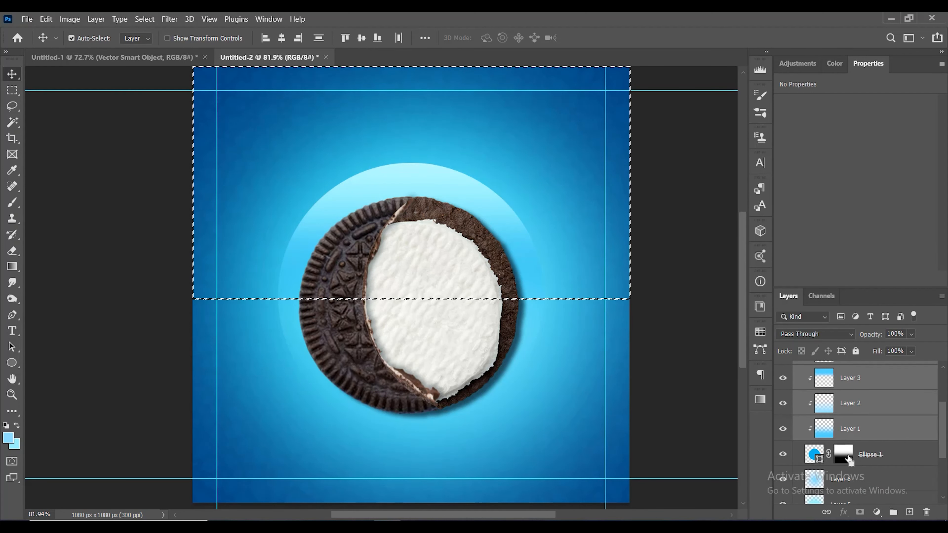
pyautogui.hotkey('ctrl', 'd')
pyautogui.keyDown('ctrl'); pyautogui.click(876, 460); pyautogui.keyUp('ctrl')
pyautogui.keyDown('ctrl'); pyautogui.click(844, 480); pyautogui.keyUp('ctrl')
pyautogui.scroll(-1, 844, 490)
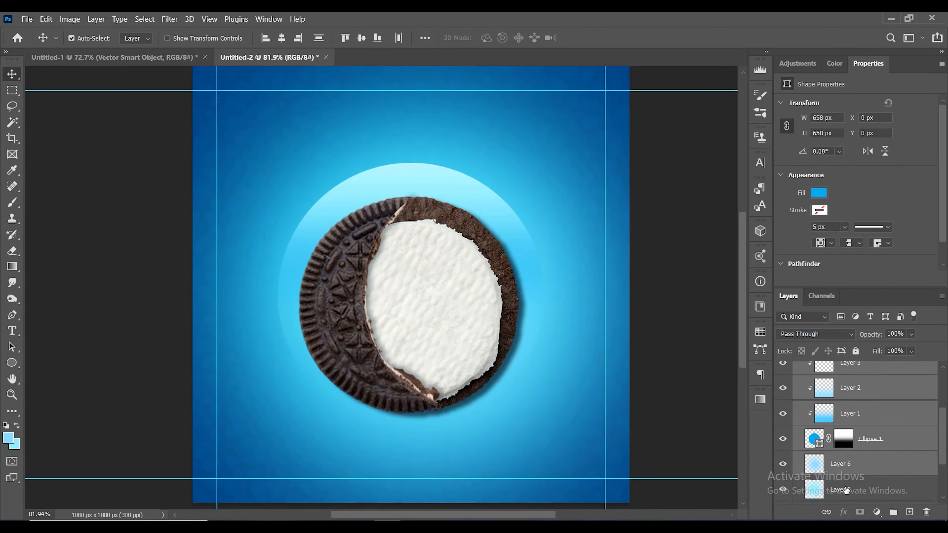
pyautogui.keyDown('ctrl'); pyautogui.click(846, 490); pyautogui.keyUp('ctrl')
pyautogui.scroll(-1, 840, 486)
pyautogui.hotkey('ctrl', 't')
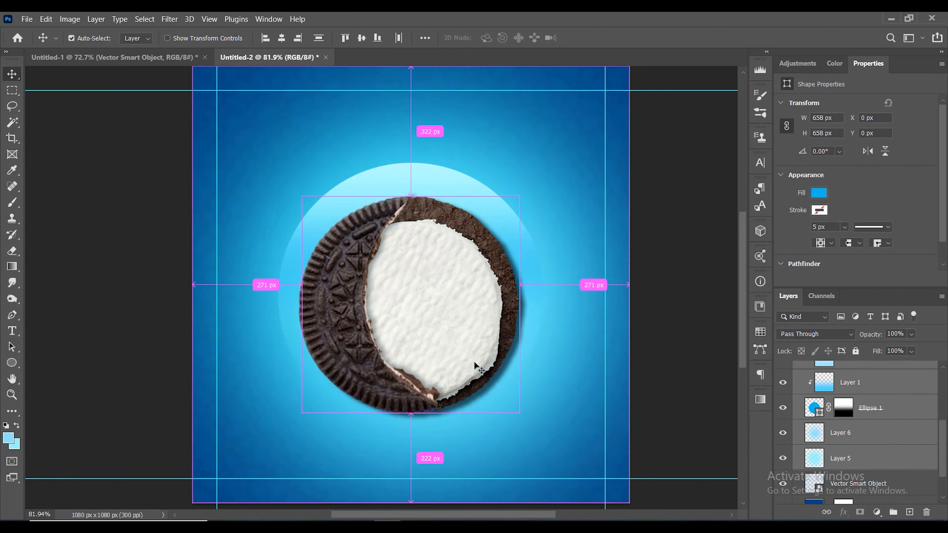
pyautogui.moveTo(463, 331); pyautogui.dragTo(462, 345)
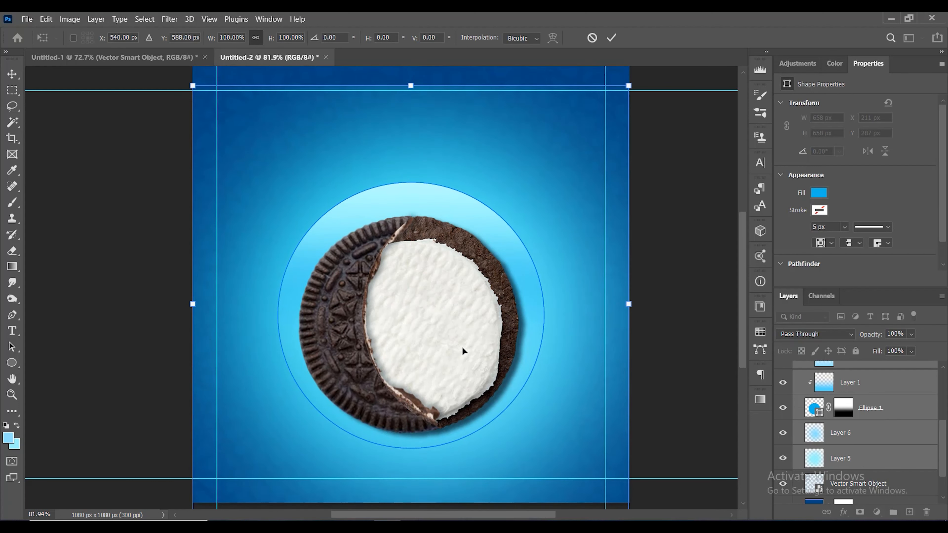
pyautogui.press('Return')
# - Enlarge the two glow layers, Layer 5 and Layer 6, to about 1194 px to cover the canvas and collapse the background group
pyautogui.click(849, 458)
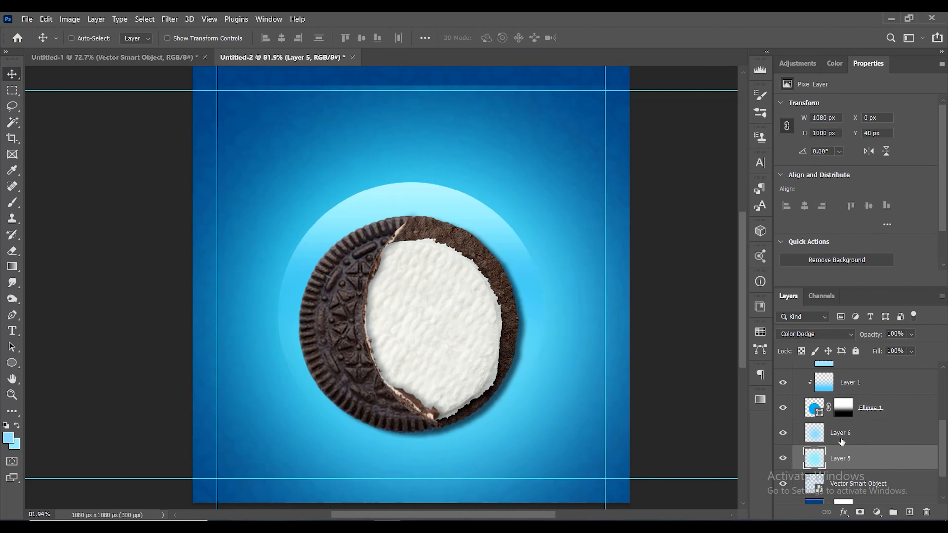
pyautogui.keyDown('shift'); pyautogui.click(840, 433); pyautogui.keyUp('shift')
pyautogui.hotkey('ctrl', 't')
pyautogui.scroll(1, 640, 107)
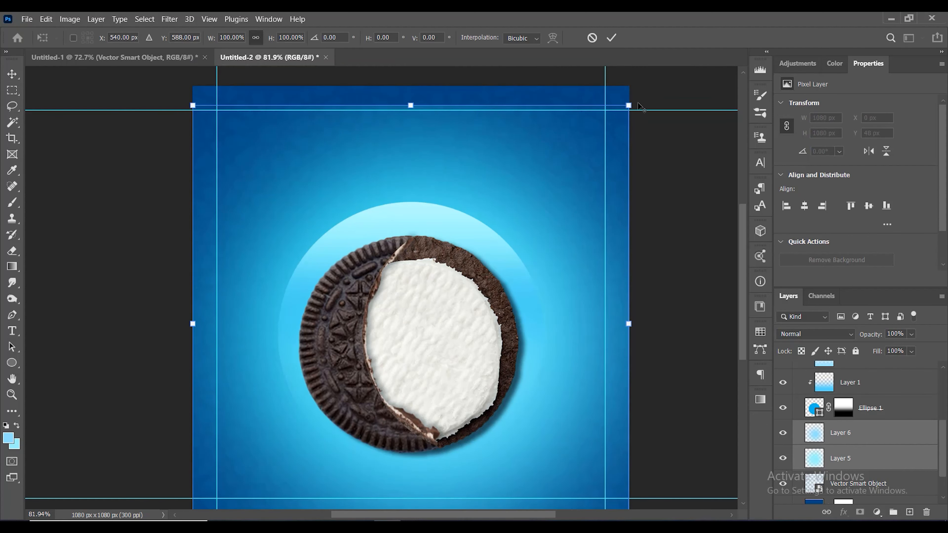
pyautogui.moveTo(637, 98); pyautogui.dragTo(661, 86)
pyautogui.press('Return')
pyautogui.hotkey('ctrl', 'z')
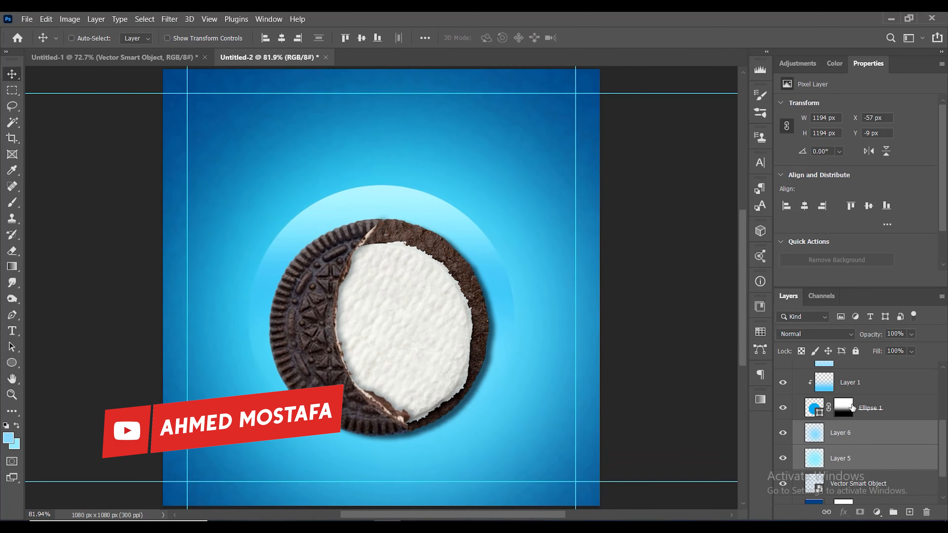
pyautogui.scroll(3, 850, 407)
pyautogui.click(798, 380)
pyautogui.scroll(1, 822, 381)
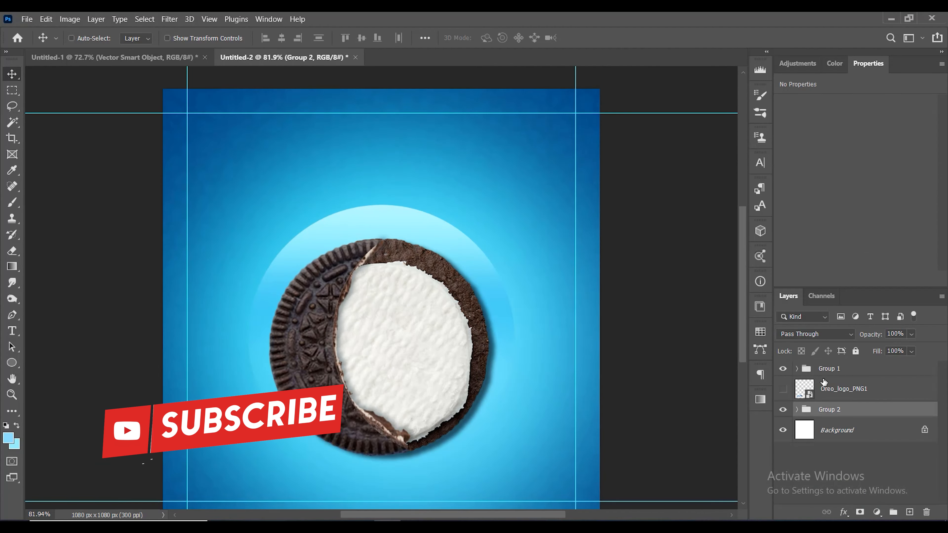
# - Bring the cookie crumbs group from Untitled-1 into the post above the cookie group, placing it at the cookie's lower-right edge
pyautogui.click(825, 369)
pyautogui.click(123, 56)
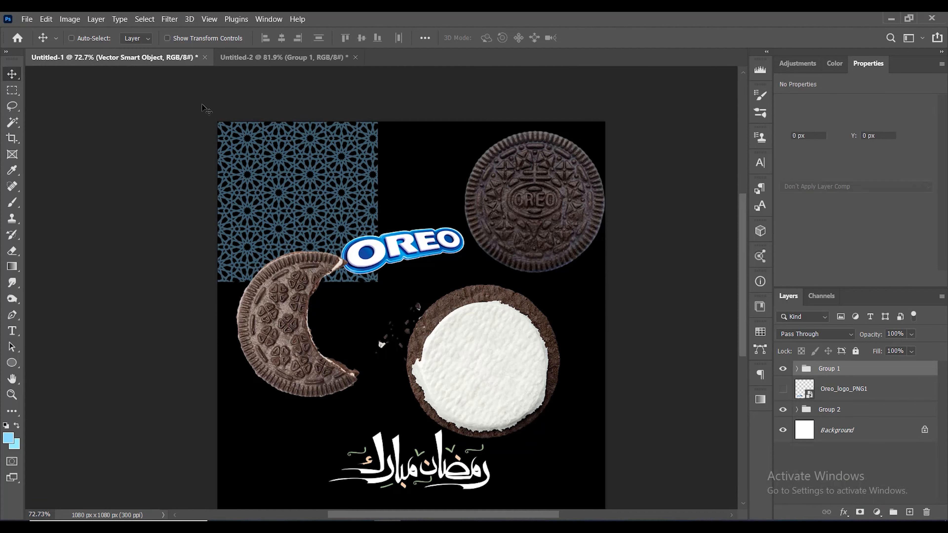
pyautogui.scroll(1, 846, 444)
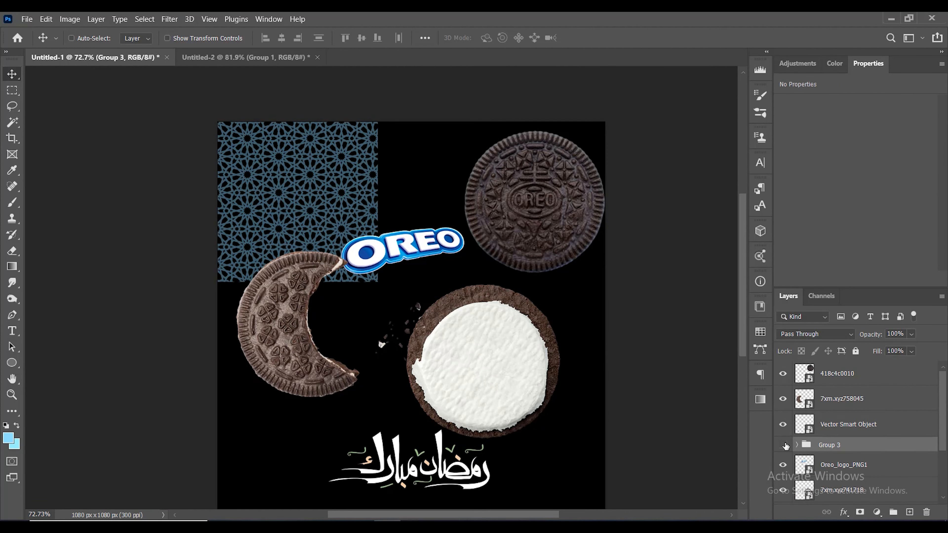
pyautogui.moveTo(824, 447); pyautogui.dragTo(480, 411)
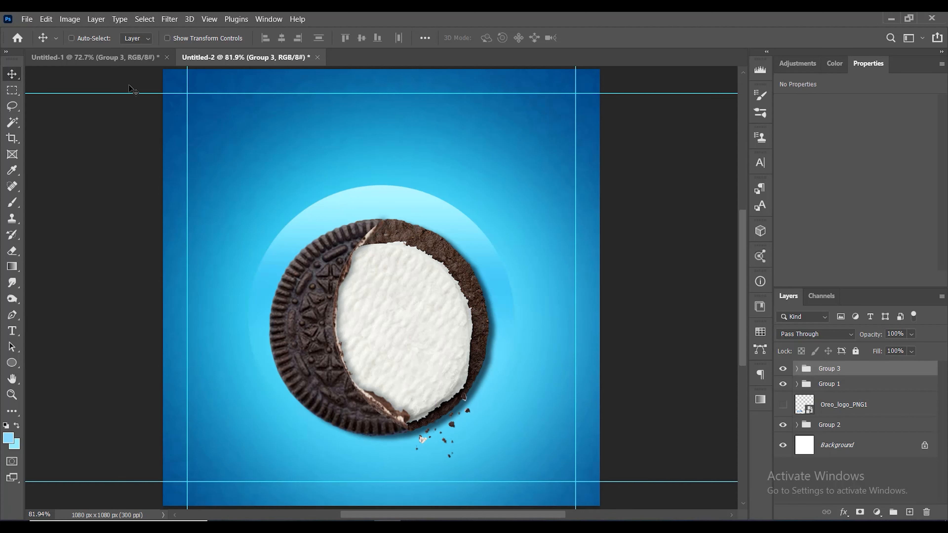
# - Bring the white Ramadan calligraphy from Untitled-1 into the post and place it above the cookie
pyautogui.click(127, 58)
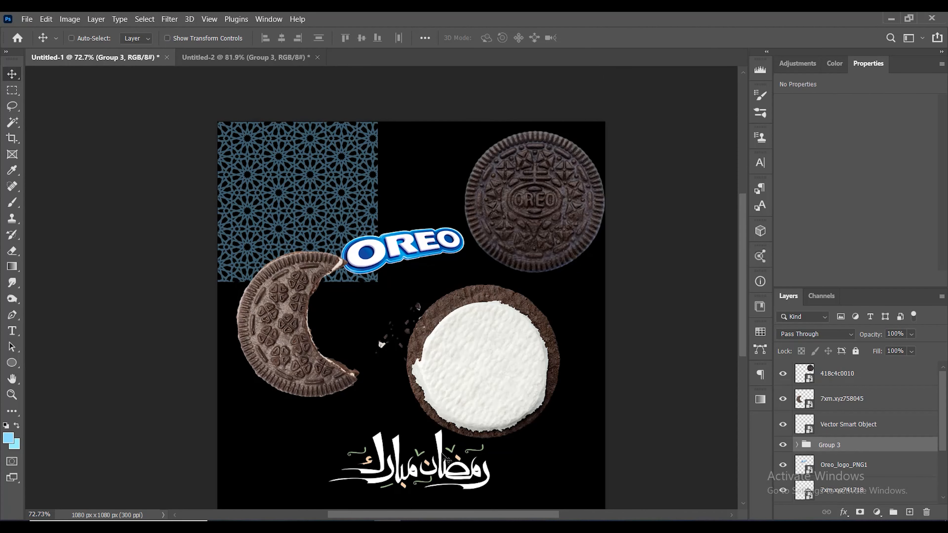
pyautogui.moveTo(447, 460); pyautogui.dragTo(396, 157)
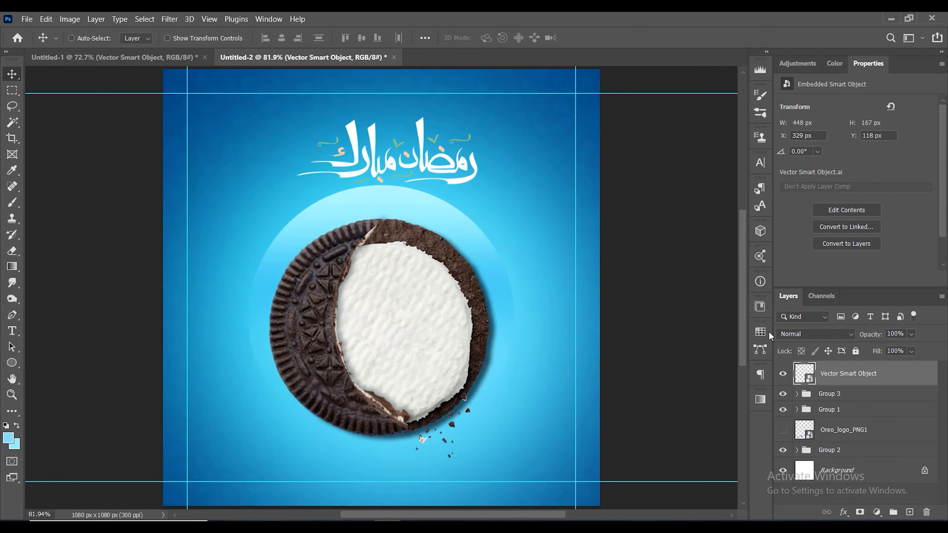
pyautogui.press('ctrl')
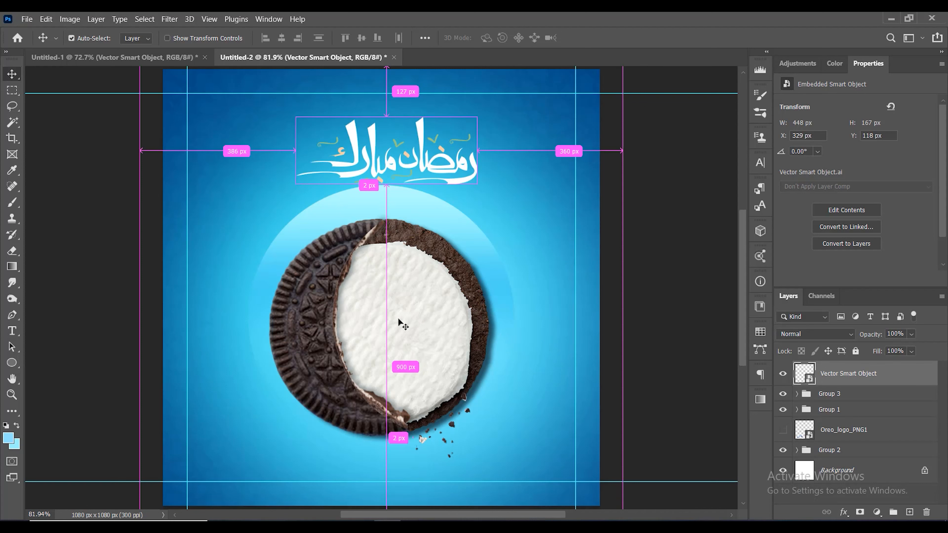
pyautogui.press('t')
pyautogui.click(410, 164)
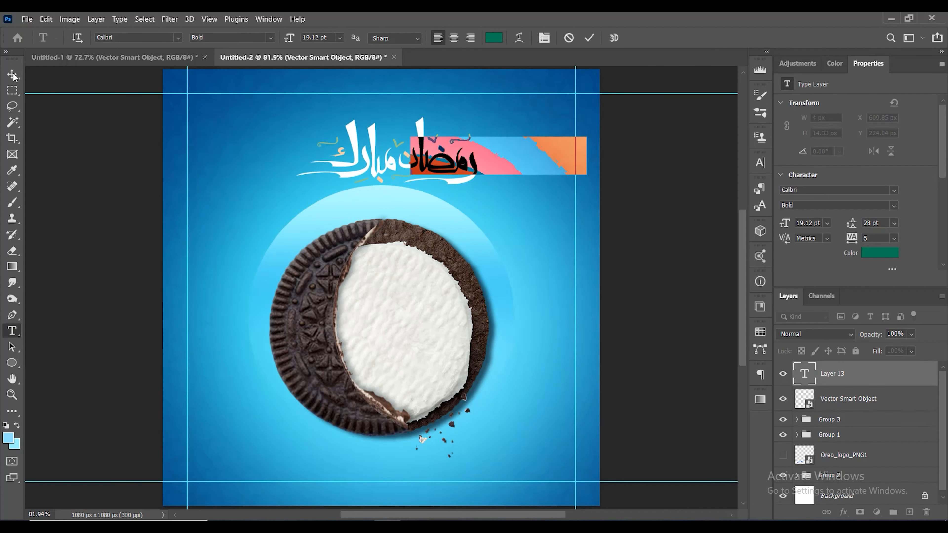
pyautogui.click(14, 74)
pyautogui.press('Delete')
# - Enlarge the calligraphy to about 548 px wide below the upper guide and center it horizontally on the canvas
pyautogui.moveTo(416, 162)
pyautogui.mouseDown()
pyautogui.moveTo(400, 158)
pyautogui.moveTo(410, 159)
pyautogui.mouseUp()
pyautogui.hotkey('ctrl', 't')
pyautogui.moveTo(468, 146); pyautogui.dragTo(488, 154)
pyautogui.moveTo(392, 168)
pyautogui.mouseDown()
pyautogui.moveTo(392, 159)
pyautogui.moveTo(407, 157)
pyautogui.mouseUp()
pyautogui.press('Return')
pyautogui.hotkey('ctrl', 'a')
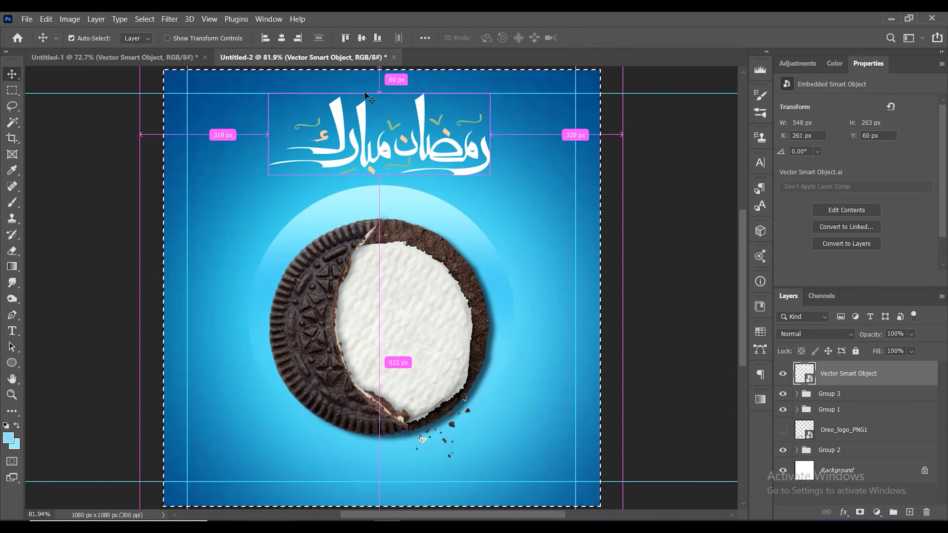
pyautogui.click(282, 38)
pyautogui.hotkey('ctrl', 'd')
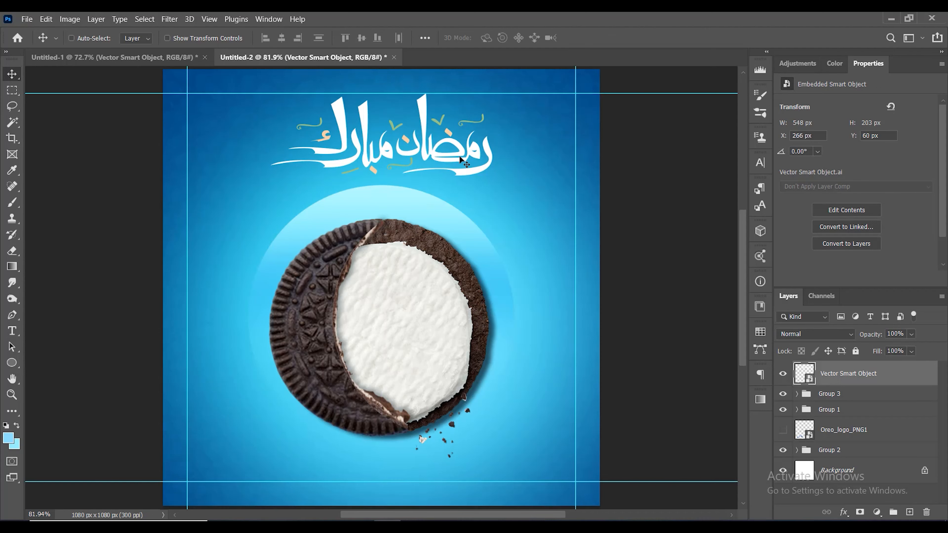
# - Scale the calligraphy up slightly to about 558 px wide and center it horizontally on the canvas again
pyautogui.scroll(-2, 482, 197)
pyautogui.hotkey('ctrl', 't')
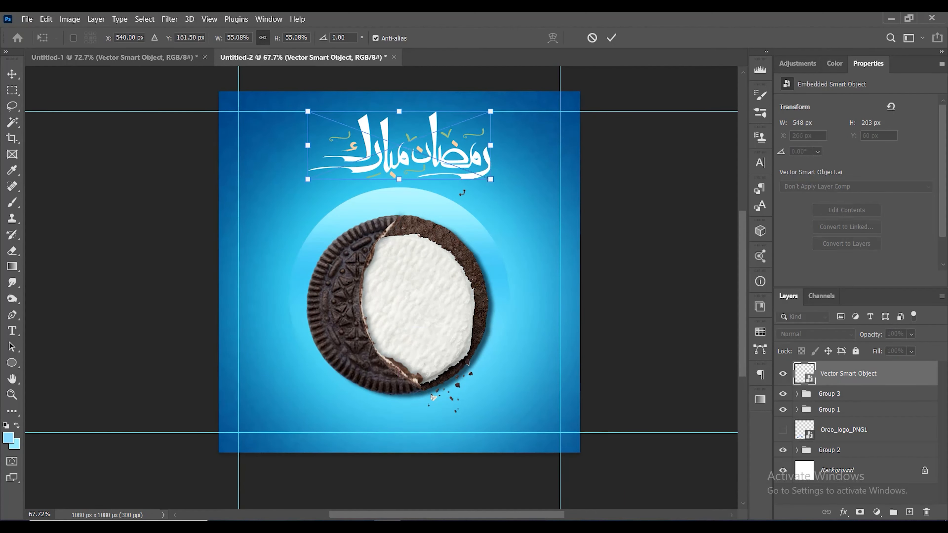
pyautogui.moveTo(308, 148); pyautogui.dragTo(305, 148)
pyautogui.moveTo(422, 163); pyautogui.dragTo(414, 163)
pyautogui.press('Return')
pyautogui.hotkey('ctrl', 'a')
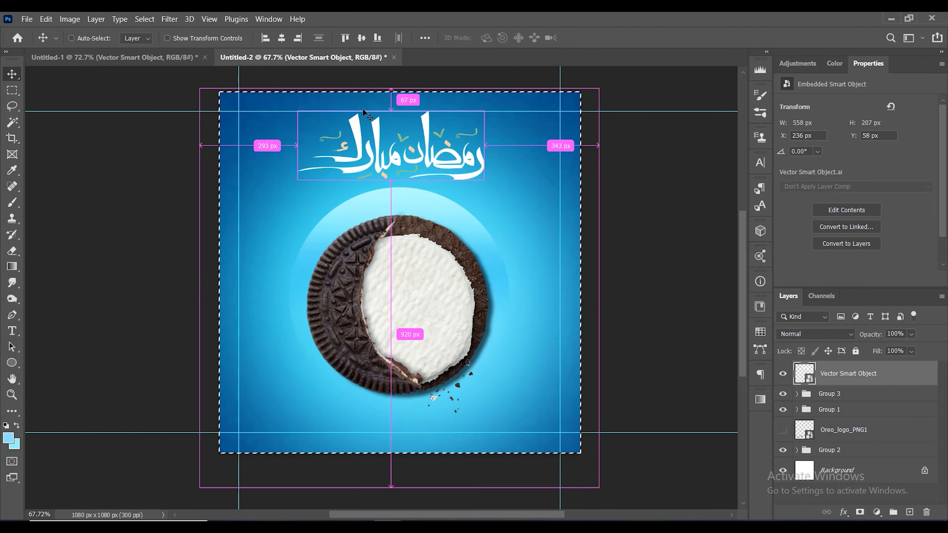
pyautogui.click(283, 38)
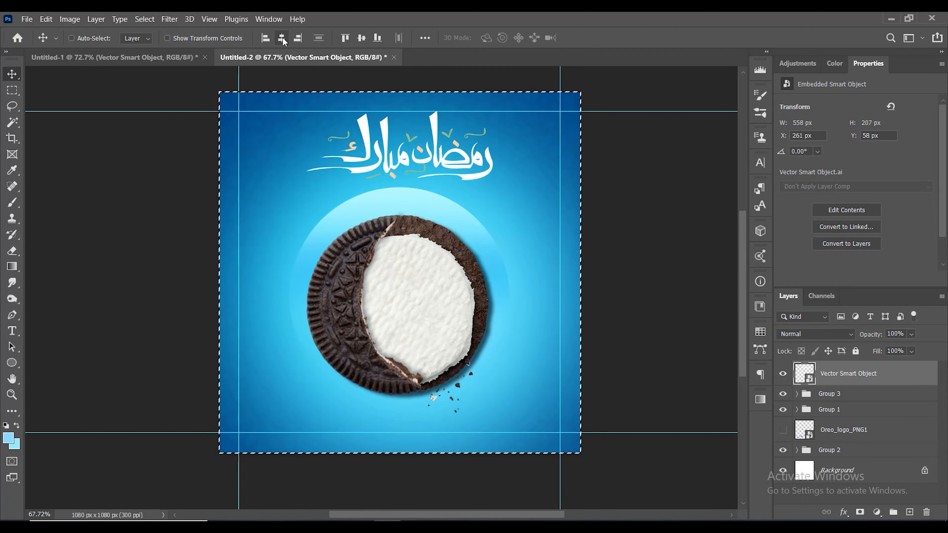
pyautogui.click(71, 38)
pyautogui.hotkey('ctrl', 'd')
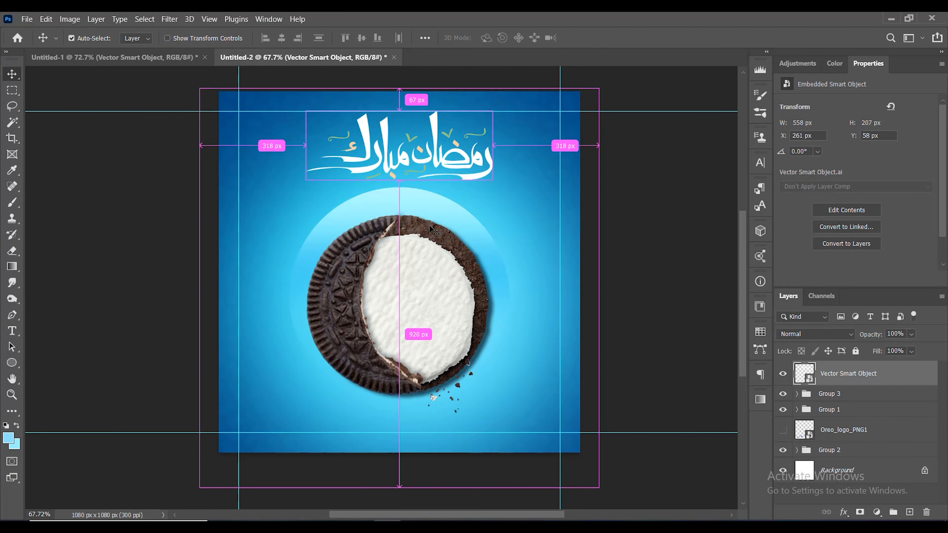
pyautogui.scroll(-1, 434, 233)
pyautogui.scroll(-1, 443, 228)
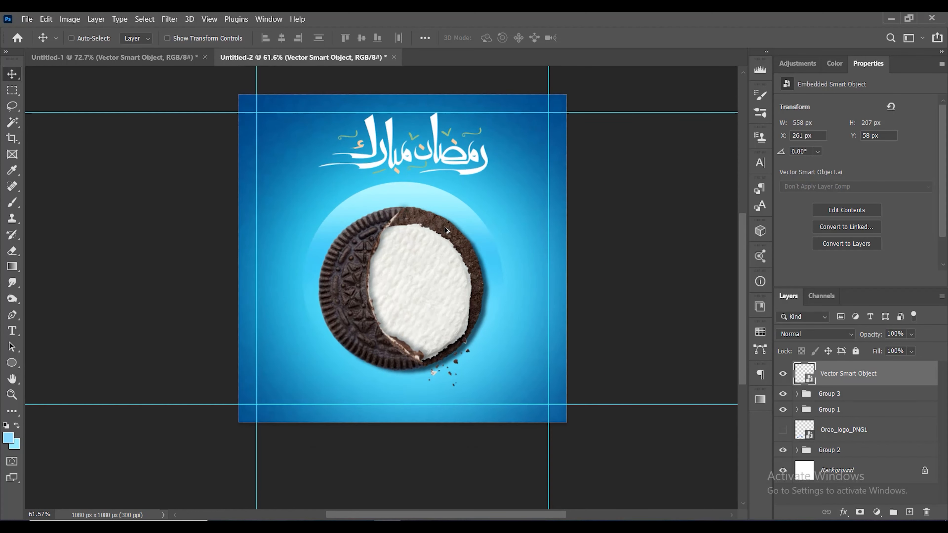
pyautogui.scroll(2, 443, 228)
pyautogui.scroll(-2, 443, 229)
pyautogui.scroll(1, 443, 228)
pyautogui.scroll(1, 444, 231)
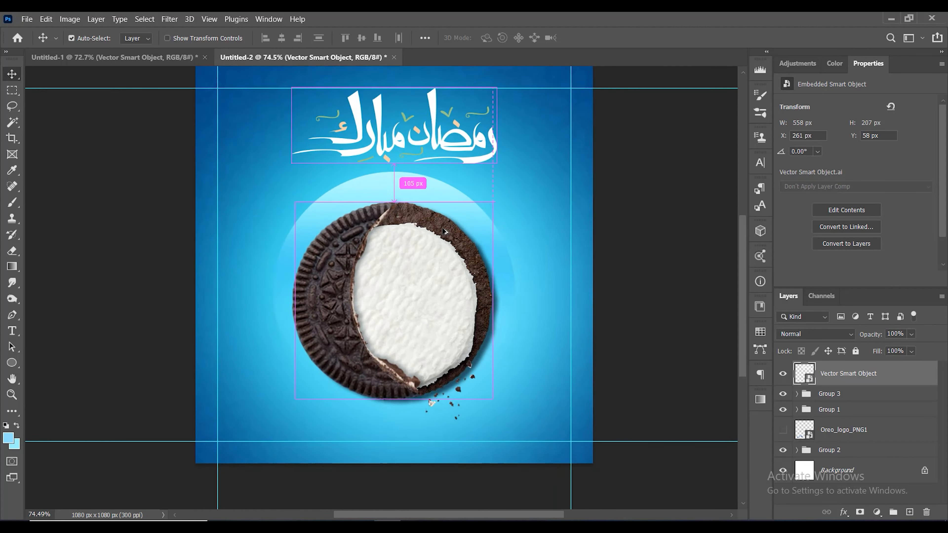
pyautogui.scroll(1, 444, 232)
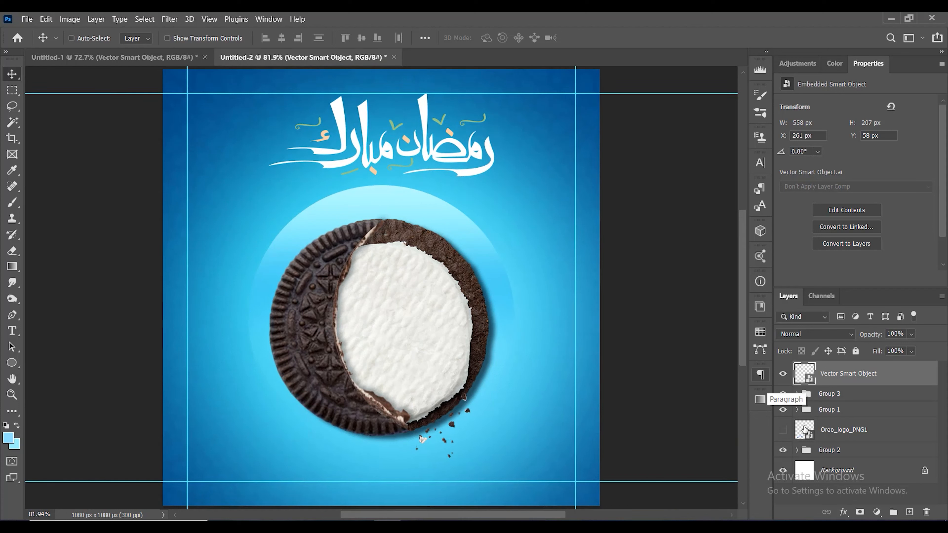
# - Show the Oreo logo, move its layer above all others, and shrink it to about 196 px wide in the guides' lower-left corner
pyautogui.click(783, 430)
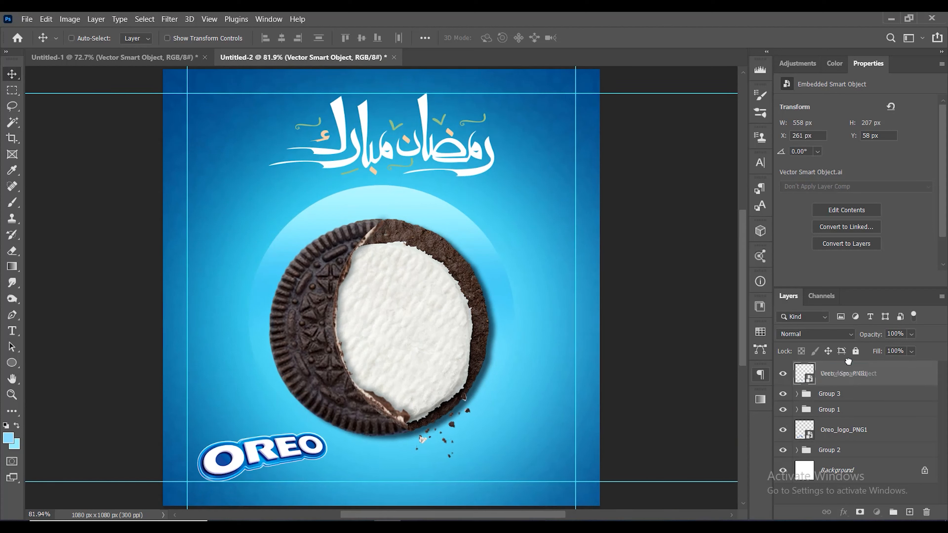
pyautogui.moveTo(849, 367); pyautogui.dragTo(849, 369)
pyautogui.hotkey('ctrl', 't')
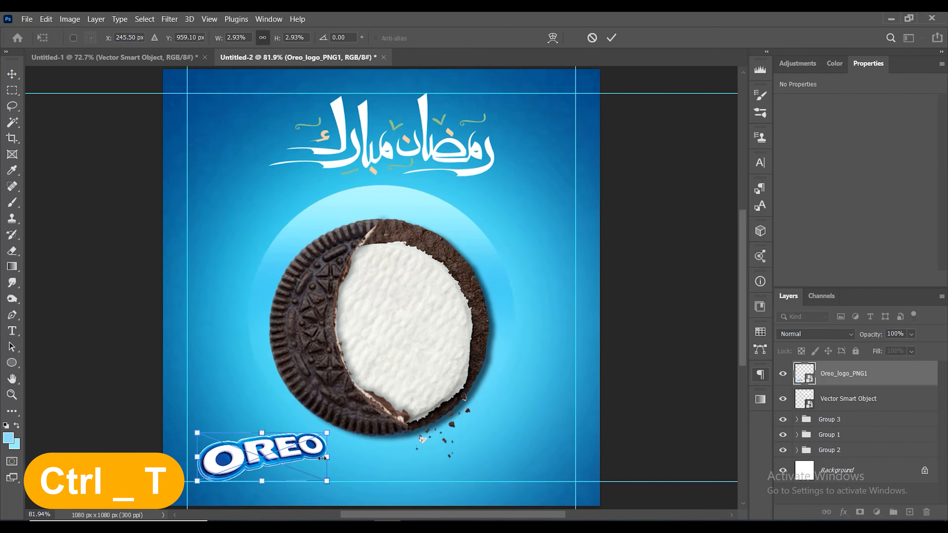
pyautogui.moveTo(327, 456); pyautogui.dragTo(261, 470)
pyautogui.press('Return')
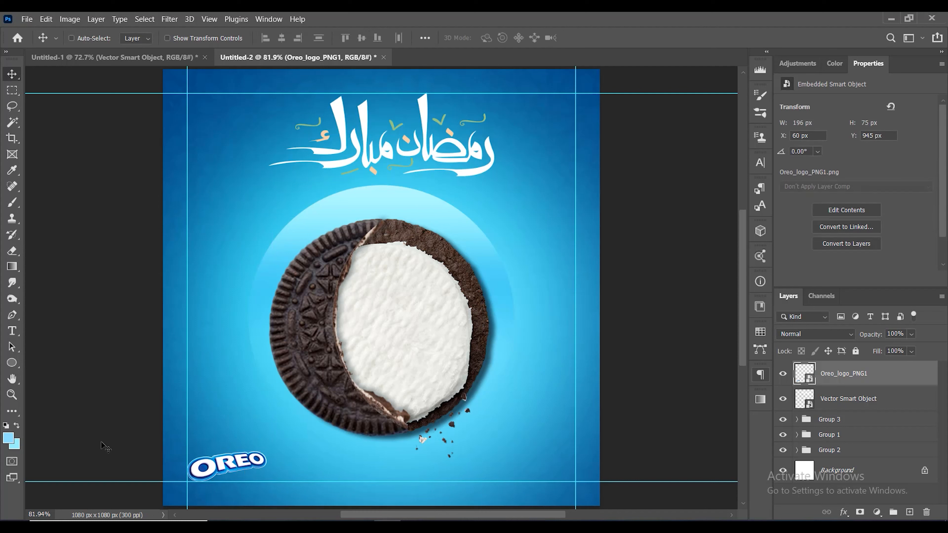
# - Draw a white rounded rectangle about 481 × 109 px and position it over the Oreo logo, extending past the canvas's left edge
pyautogui.rightClick(17, 362)
pyautogui.click(56, 365)
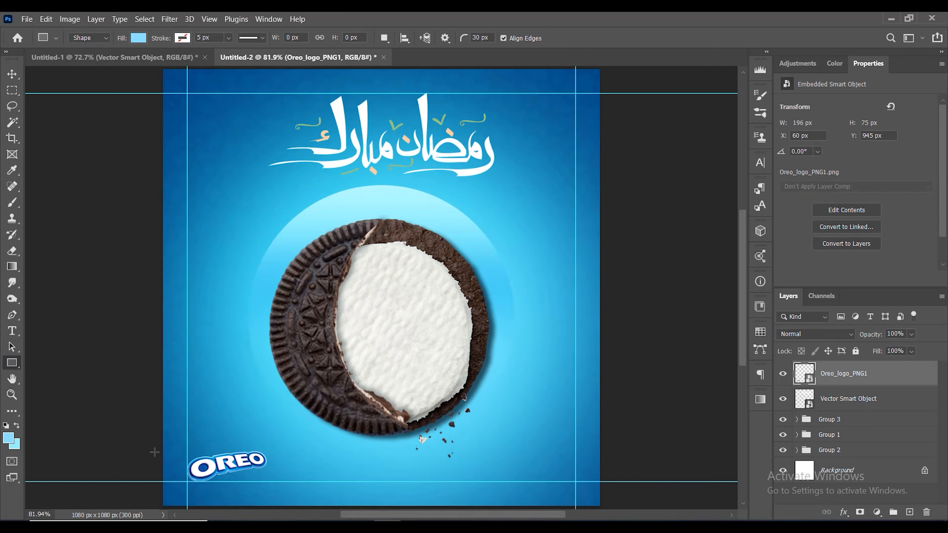
pyautogui.moveTo(101, 433); pyautogui.dragTo(251, 473)
pyautogui.click(137, 38)
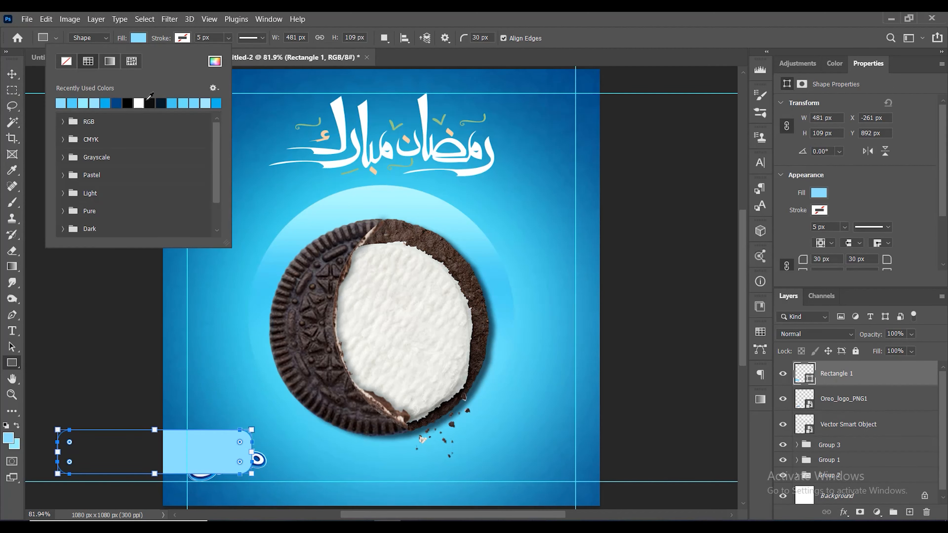
pyautogui.click(138, 103)
pyautogui.click(12, 73)
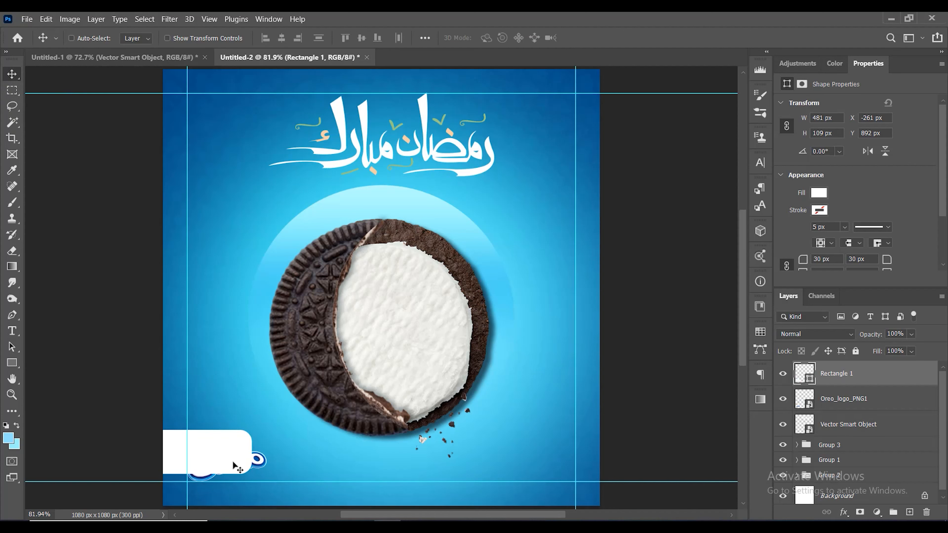
pyautogui.moveTo(233, 461); pyautogui.dragTo(253, 469)
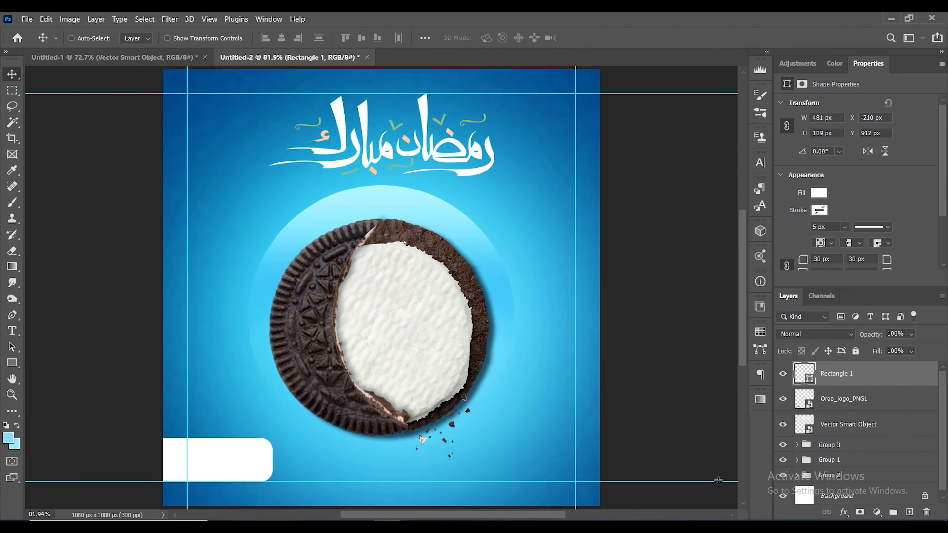
# - Move the Oreo logo layer above the white rectangle and align the two layers by their vertical centers
pyautogui.moveTo(868, 399); pyautogui.dragTo(845, 385)
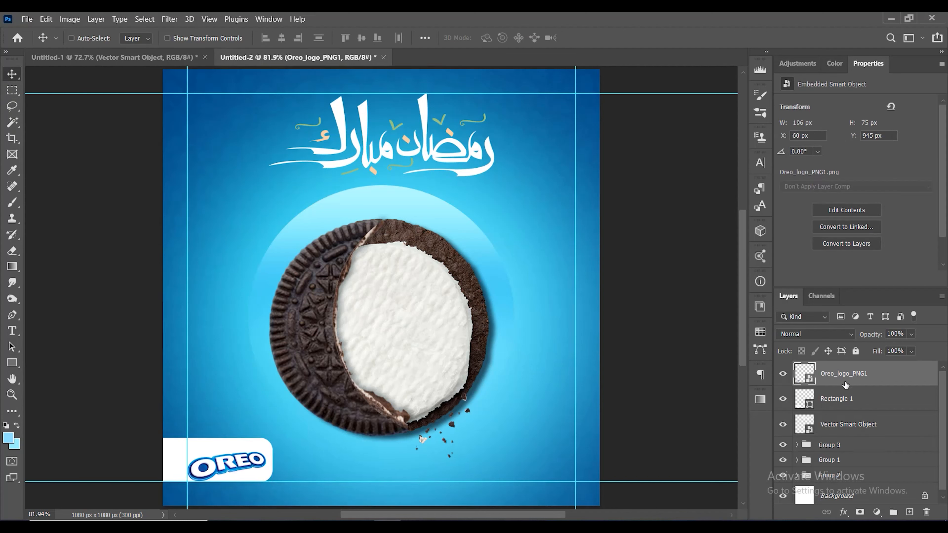
pyautogui.keyDown('shift'); pyautogui.click(840, 399); pyautogui.keyUp('shift')
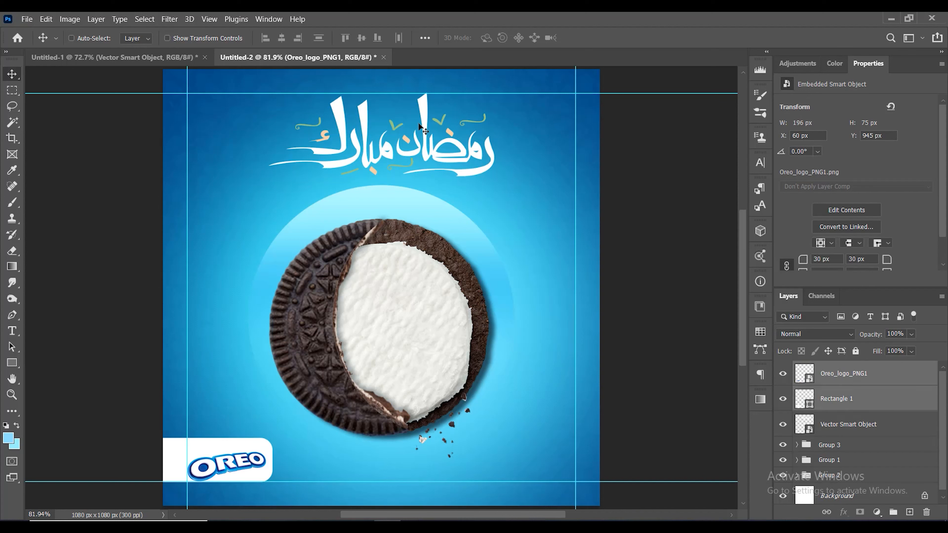
pyautogui.click(361, 38)
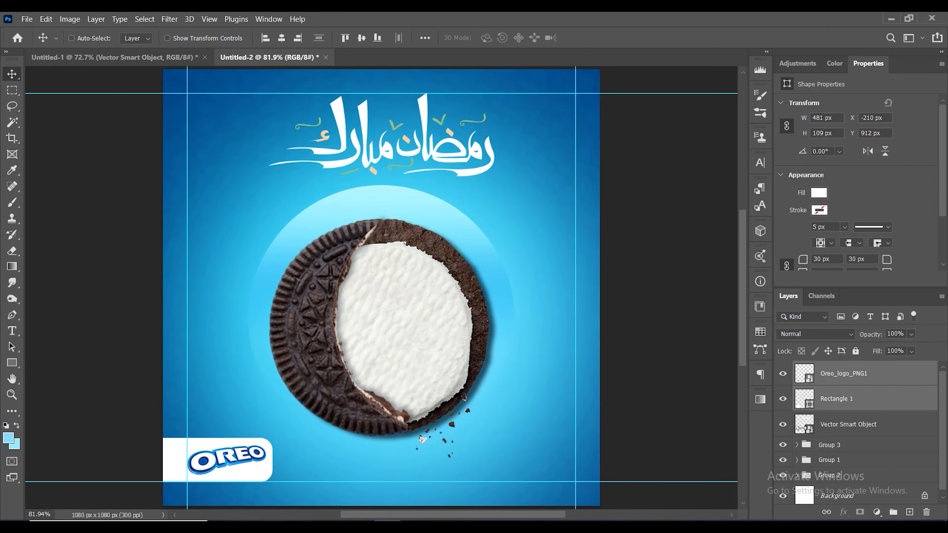
# - Add a Multiply drop shadow to the white rectangle, and shift the rectangle and Oreo logo together 10 px to the left
pyautogui.rightClick(838, 405)
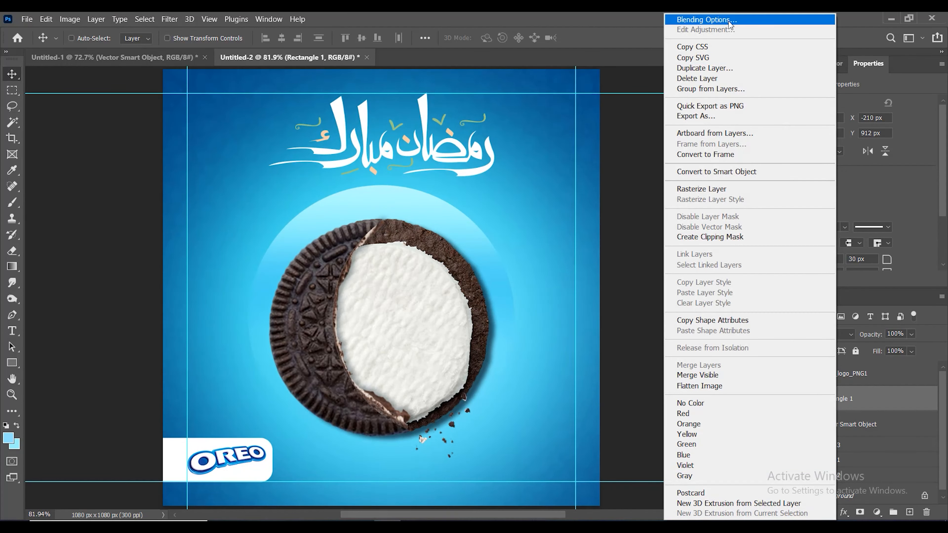
pyautogui.click(706, 19)
pyautogui.click(529, 339)
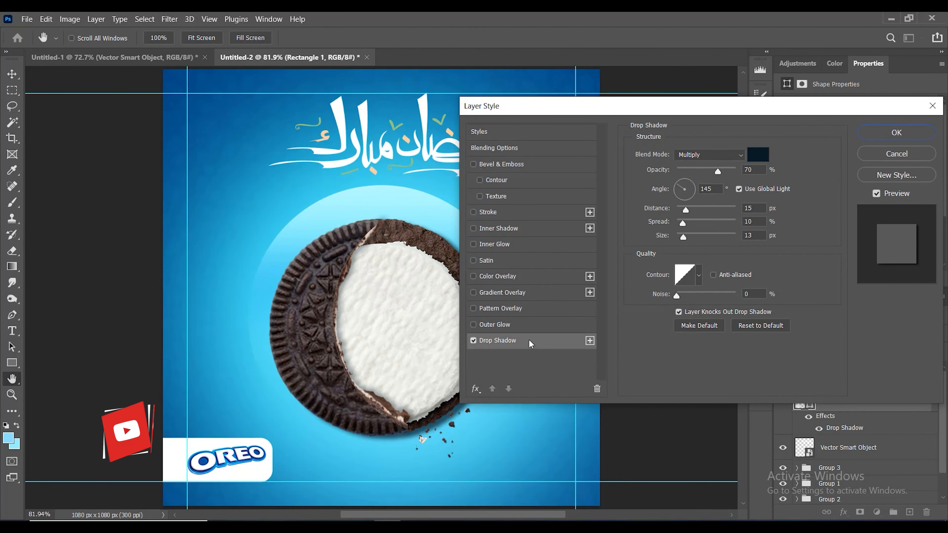
pyautogui.click(745, 169)
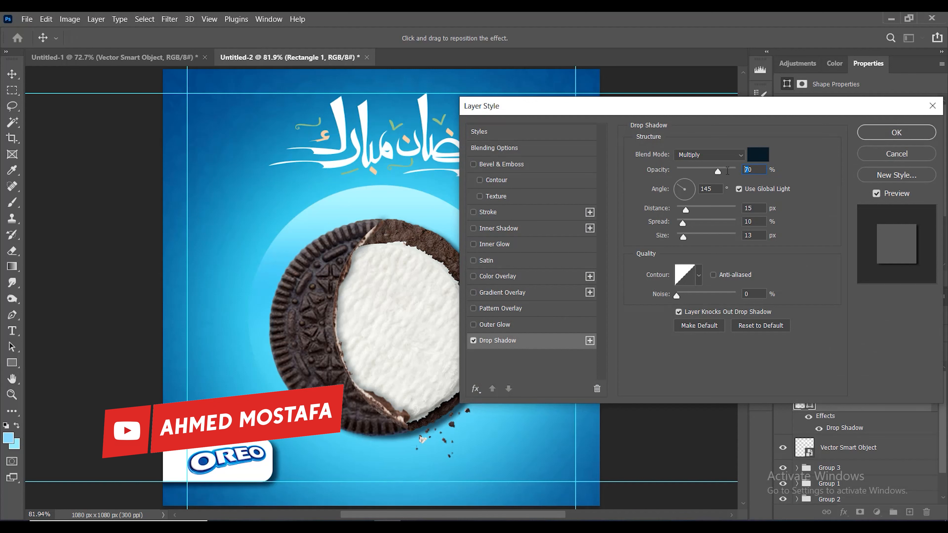
pyautogui.press('Return')
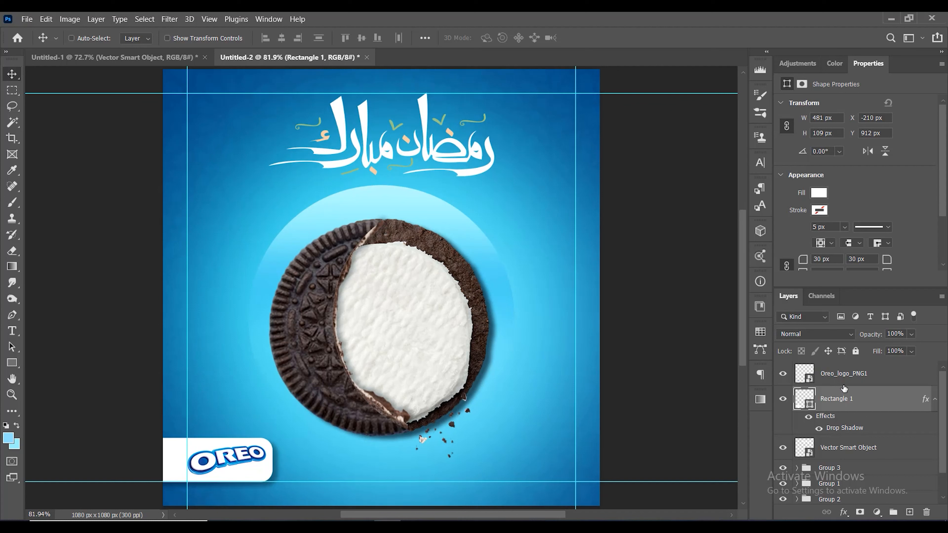
pyautogui.keyDown('shift'); pyautogui.click(844, 386); pyautogui.keyUp('shift')
pyautogui.hotkey('shift', 'Left')
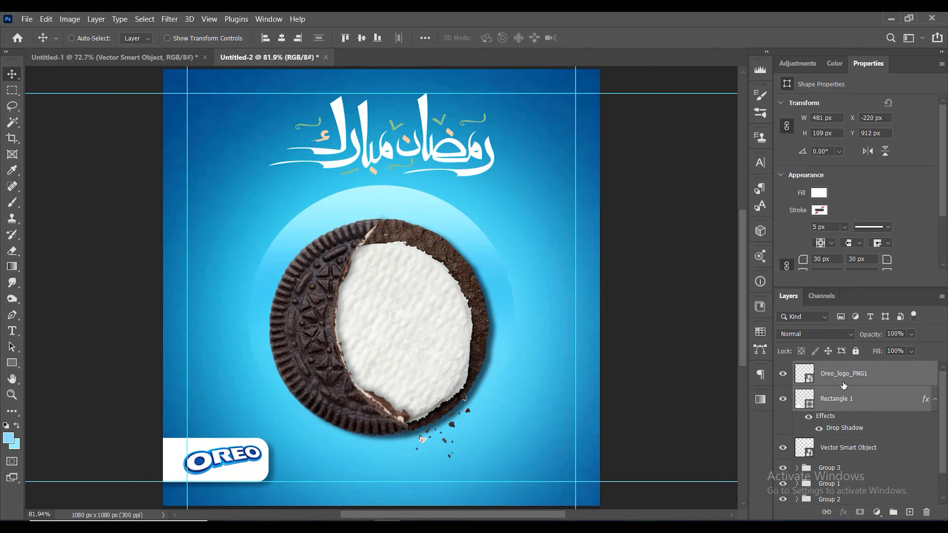
# - Scale the Ramadan calligraphy up to about 591 px wide and reposition it above the cookie at about X 232, Y 52 px
pyautogui.press('ctrl')
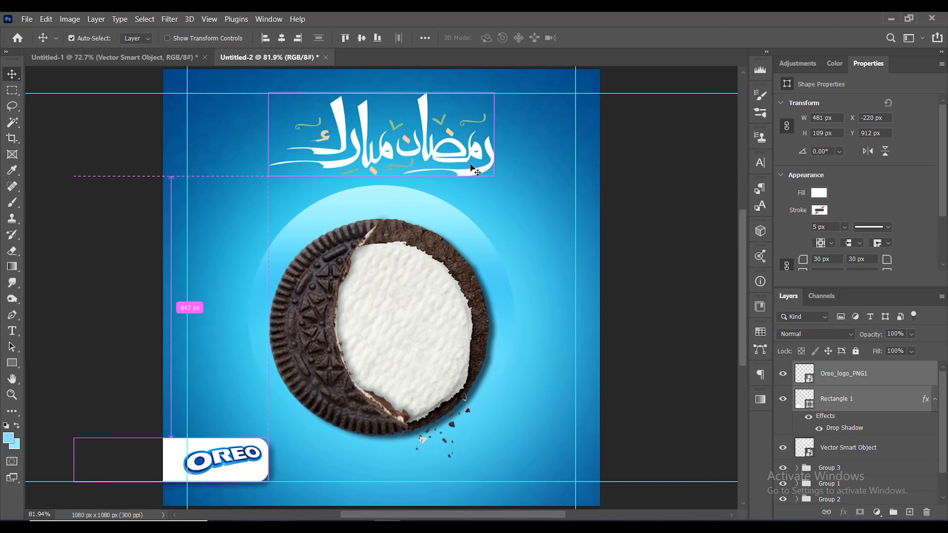
pyautogui.keyDown('ctrl'); pyautogui.click(477, 171); pyautogui.keyUp('ctrl')
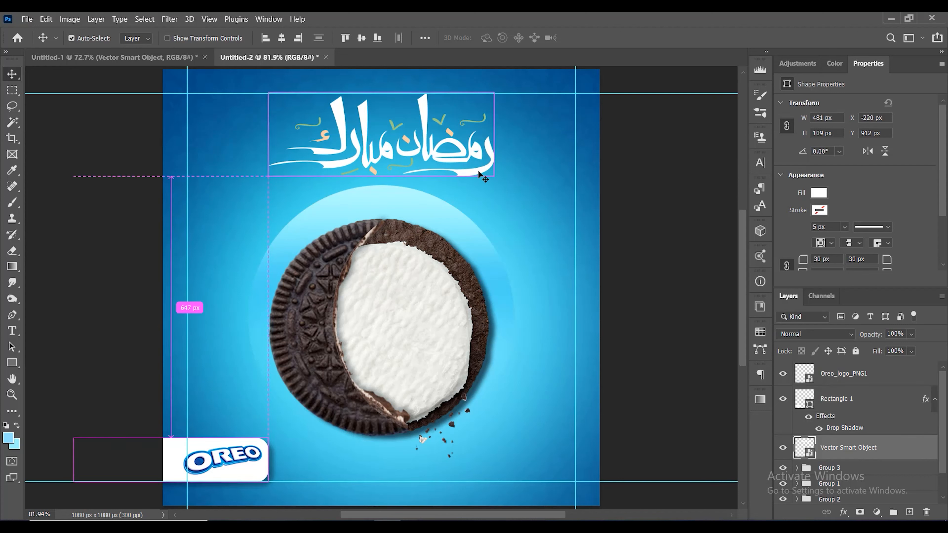
pyautogui.hotkey('ctrl', 't')
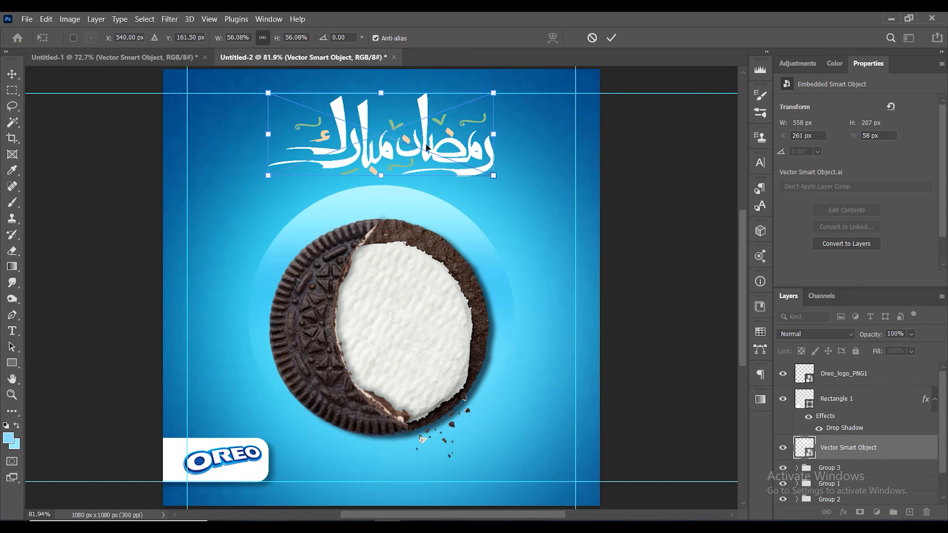
pyautogui.moveTo(492, 176); pyautogui.dragTo(500, 179)
pyautogui.moveTo(440, 156); pyautogui.dragTo(433, 160)
pyautogui.press('Return')
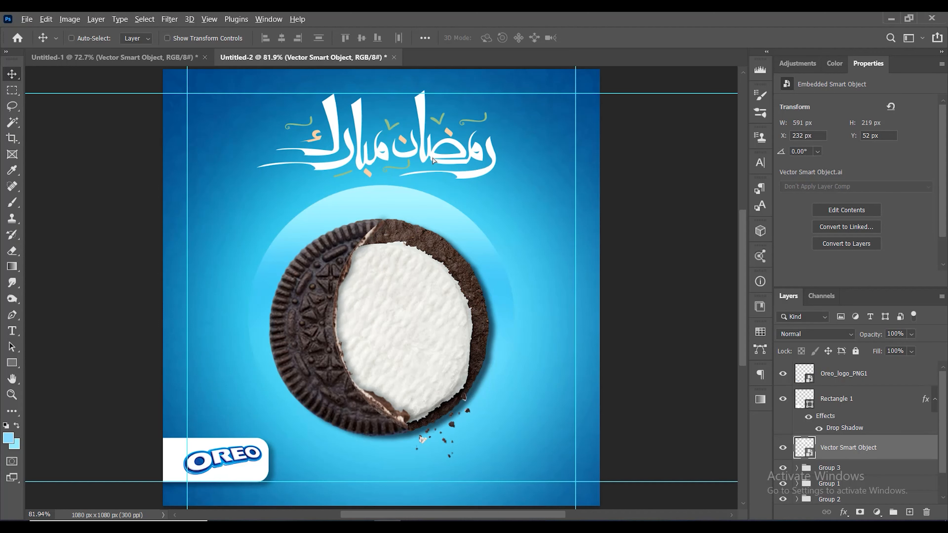
# - Clear all guides from the canvas
pyautogui.scroll(-2, 433, 160)
pyautogui.click(209, 19)
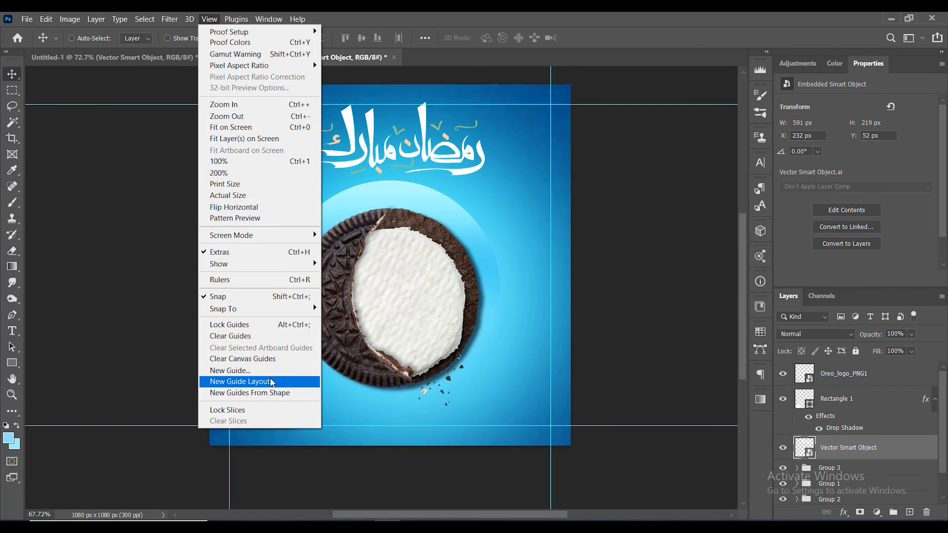
pyautogui.click(246, 358)
pyautogui.press('ctrl')
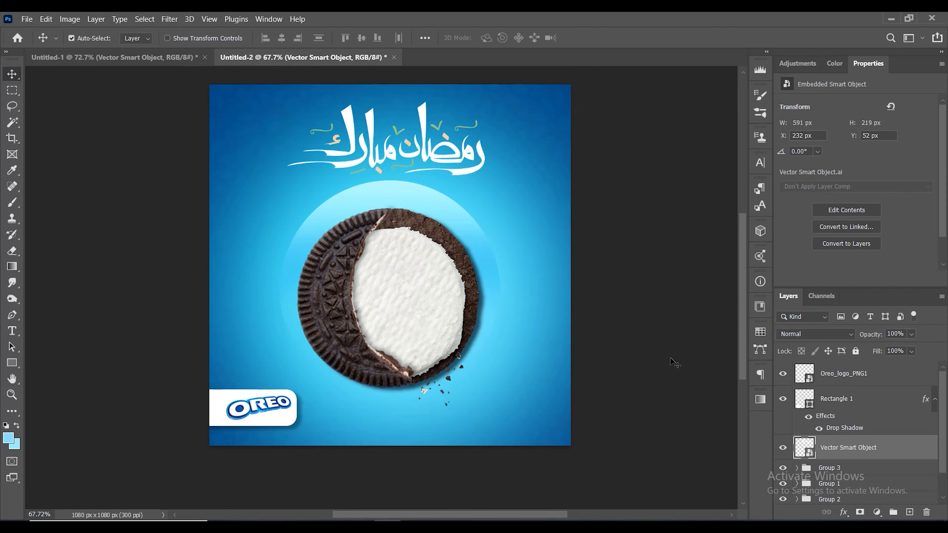
pyautogui.scroll(2, 675, 362)
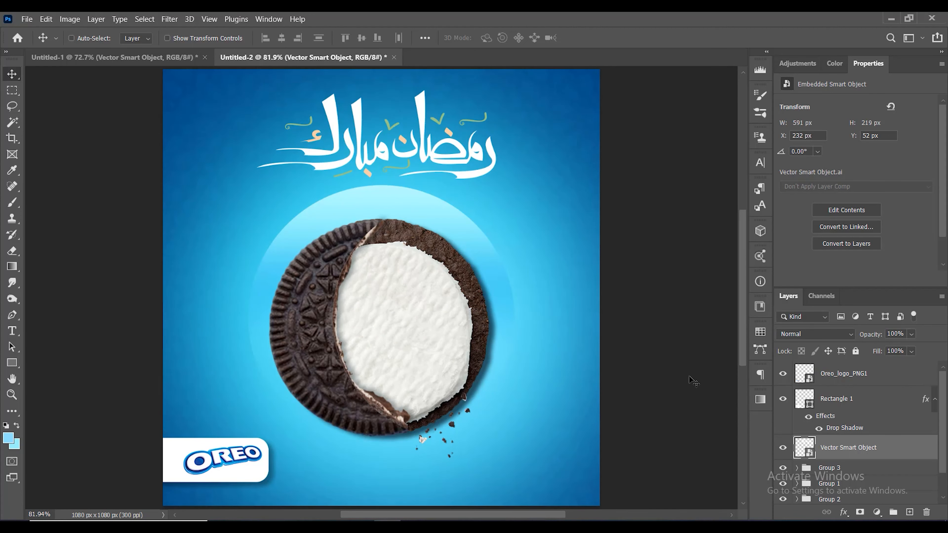
# - Add a black solid color fill layer directly above Group 3 and set its opacity to 20%
pyautogui.click(850, 384)
pyautogui.click(857, 469)
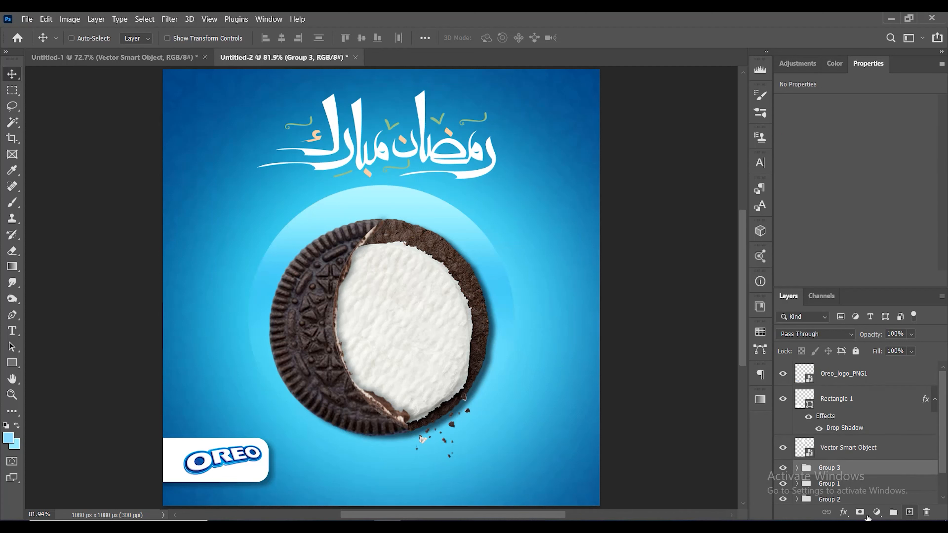
pyautogui.click(877, 512)
pyautogui.click(866, 299)
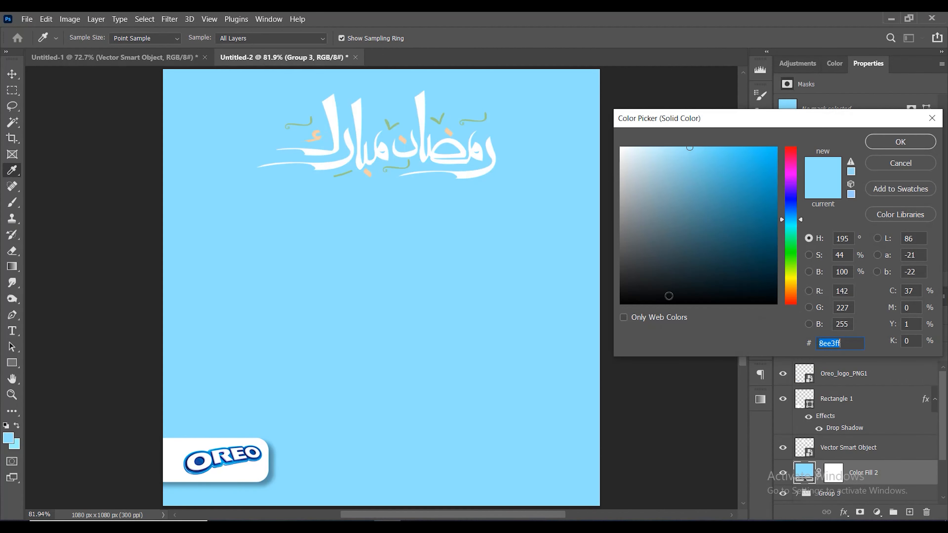
pyautogui.moveTo(669, 296); pyautogui.dragTo(580, 307)
pyautogui.click(900, 142)
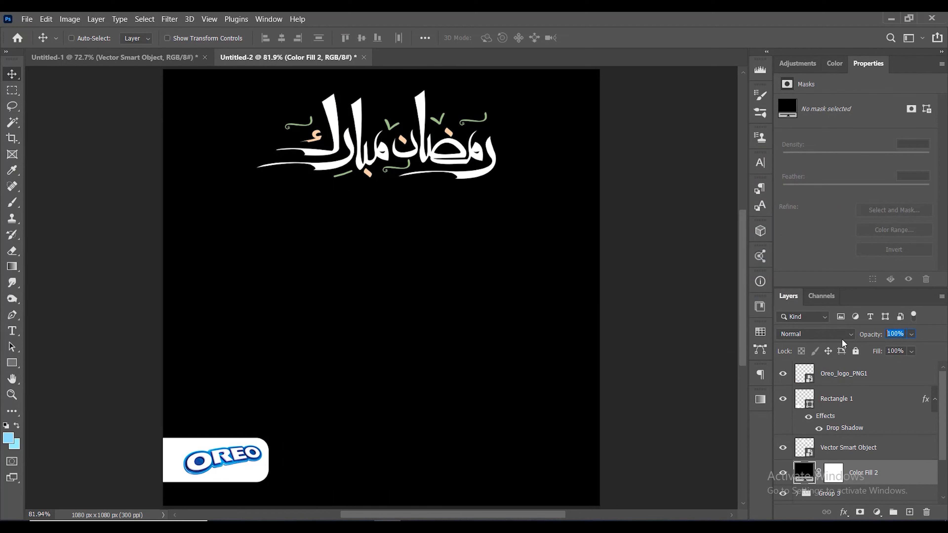
pyautogui.write('20')
pyautogui.press('Return')
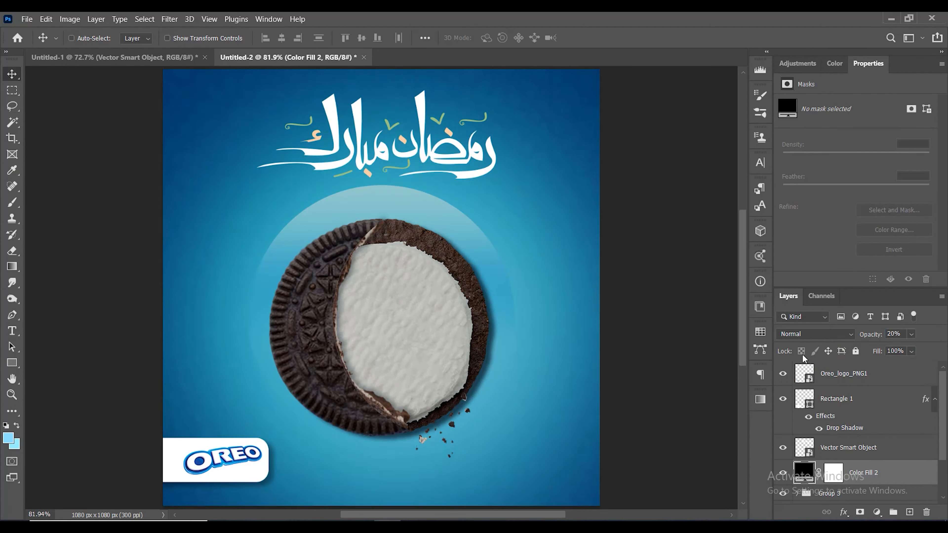
# - Paint black on the dark fill layer's mask over the canvas center with a soft 1113 px brush, keeping the darkening only around the edges
pyautogui.click(831, 479)
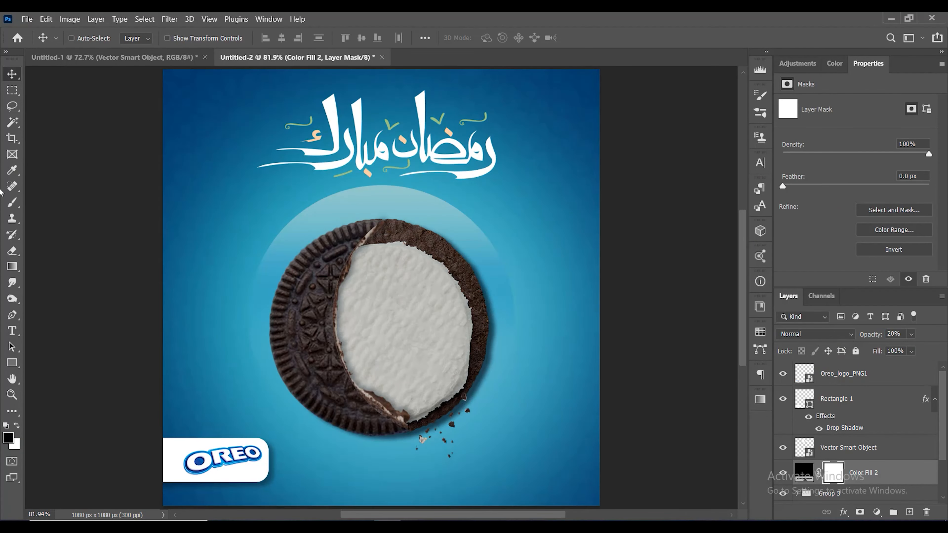
pyautogui.click(16, 208)
pyautogui.click(374, 292)
pyautogui.hotkey('ctrl', 'z')
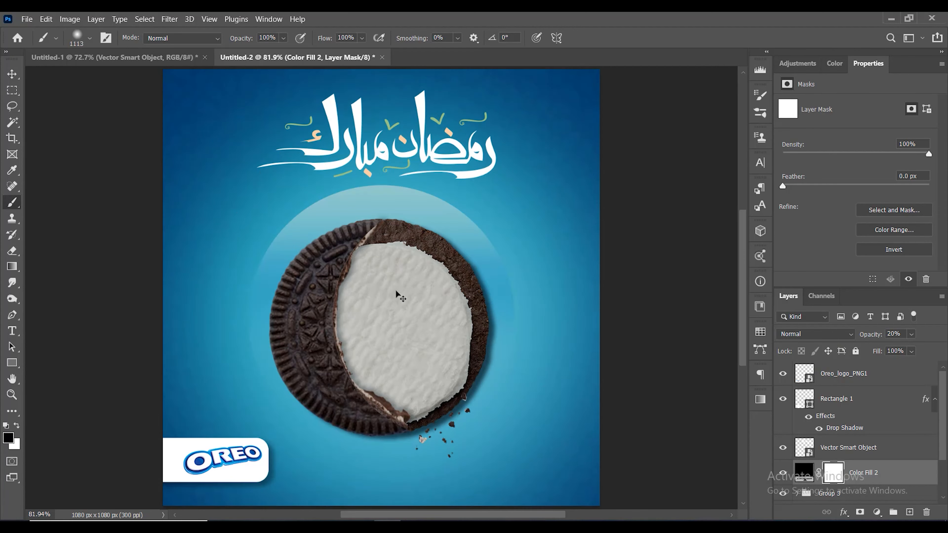
pyautogui.click(402, 284)
pyautogui.moveTo(402, 284)
pyautogui.mouseDown()
pyautogui.moveTo(382, 237)
pyautogui.moveTo(377, 271)
pyautogui.moveTo(392, 148)
pyautogui.moveTo(381, 291)
pyautogui.mouseUp()
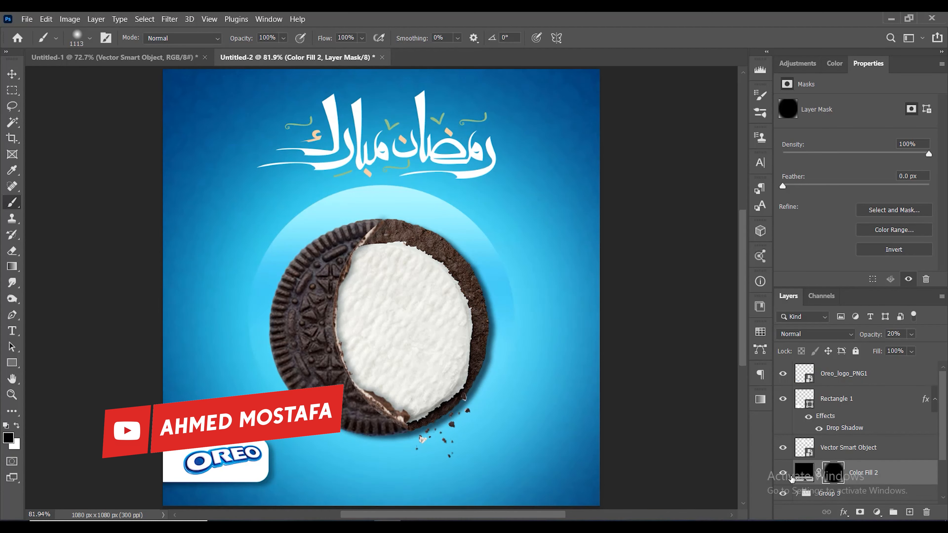
pyautogui.click(783, 474)
pyautogui.click(783, 478)
pyautogui.scroll(-2, 647, 381)
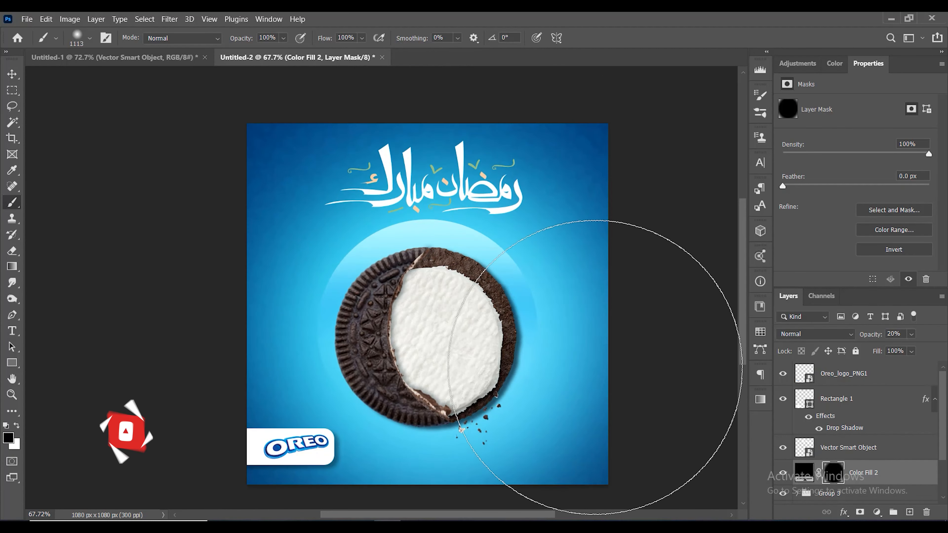
pyautogui.click(12, 73)
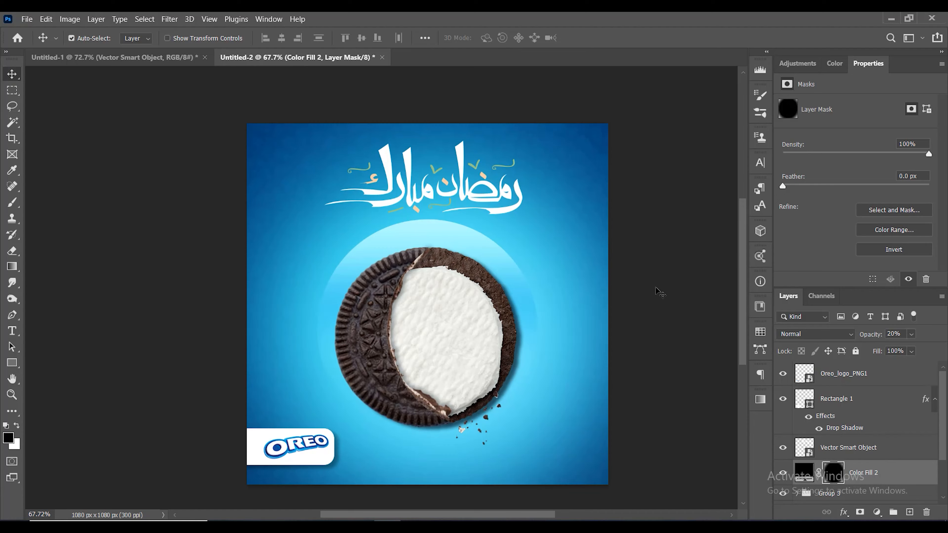
pyautogui.scroll(2, 660, 293)
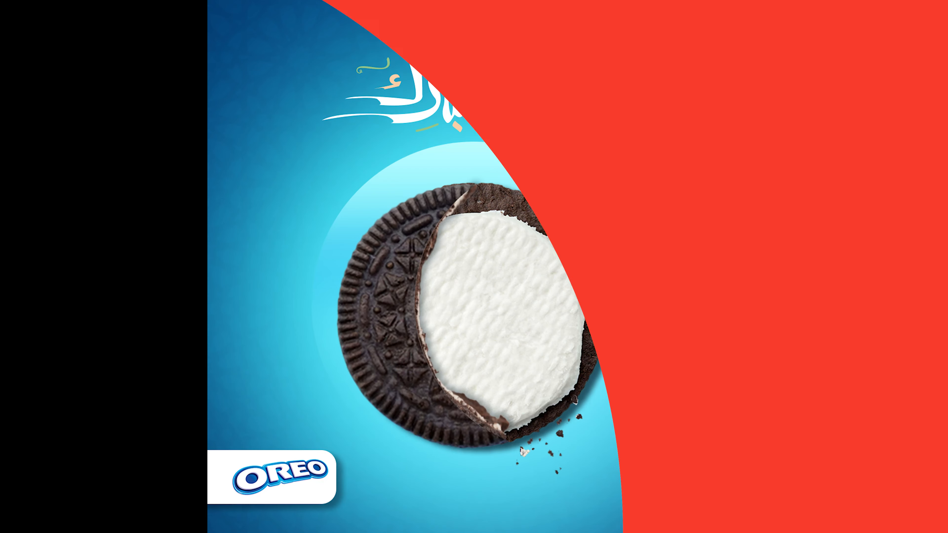